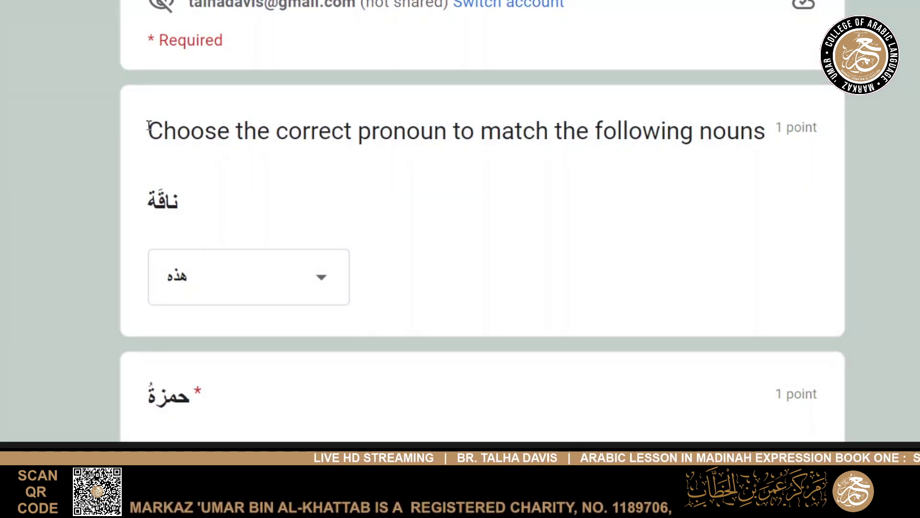
- Review the Blank Quiz title and the first pronoun-matching questions in the form's respondent view
{"action": "scroll", "coordinate": [246, 140], "scroll_direction": "up", "scroll_amount": 3}
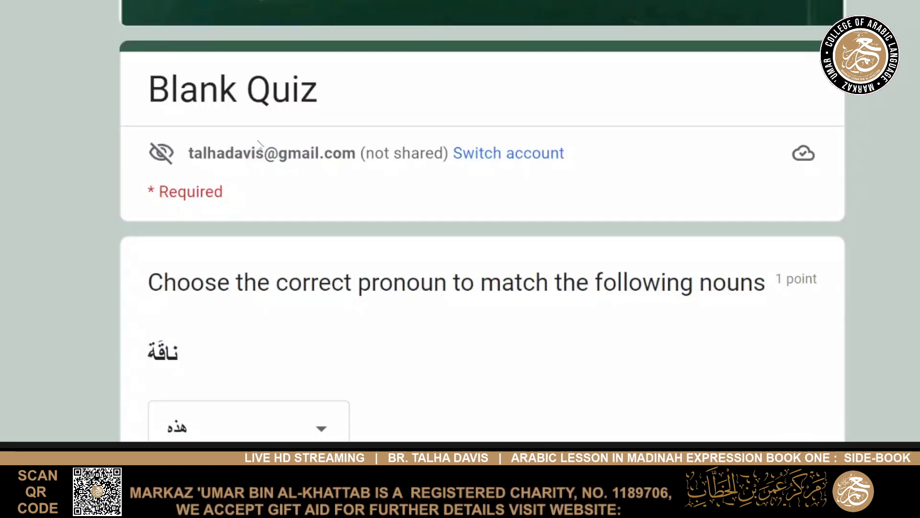
{"action": "scroll", "coordinate": [306, 103], "scroll_direction": "up", "scroll_amount": 2}
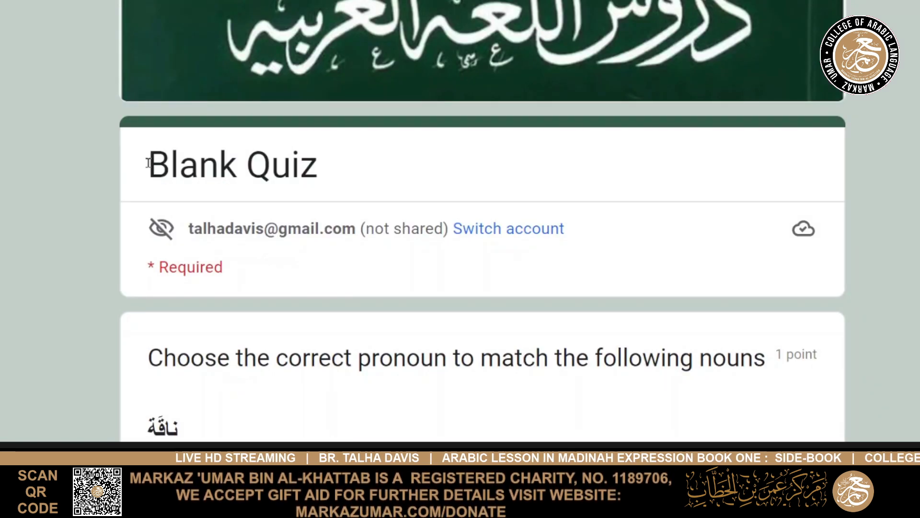
{"action": "left_click_drag", "start_coordinate": [150, 162], "coordinate": [338, 176]}
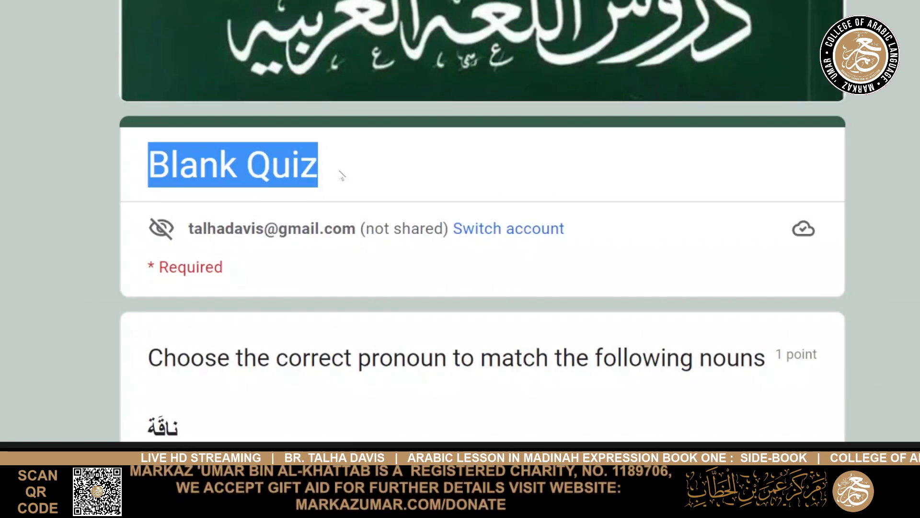
{"action": "left_click", "coordinate": [338, 176]}
{"action": "left_click_drag", "start_coordinate": [146, 170], "coordinate": [384, 180]}
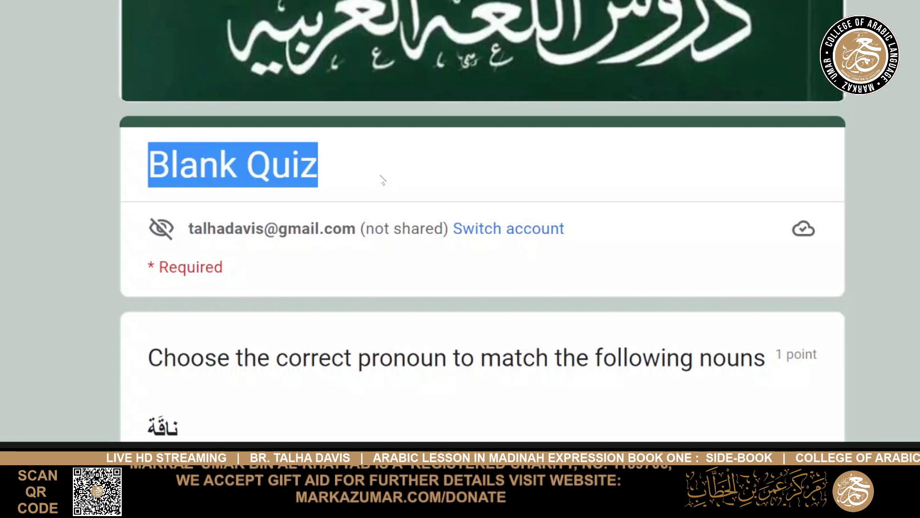
{"action": "scroll", "coordinate": [397, 160], "scroll_direction": "down", "scroll_amount": 10}
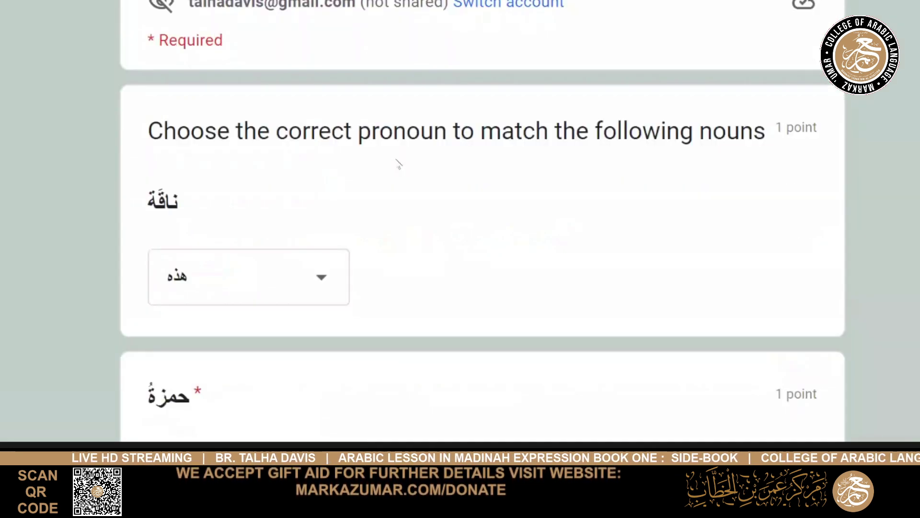
{"action": "scroll", "coordinate": [396, 160], "scroll_direction": "up", "scroll_amount": 3}
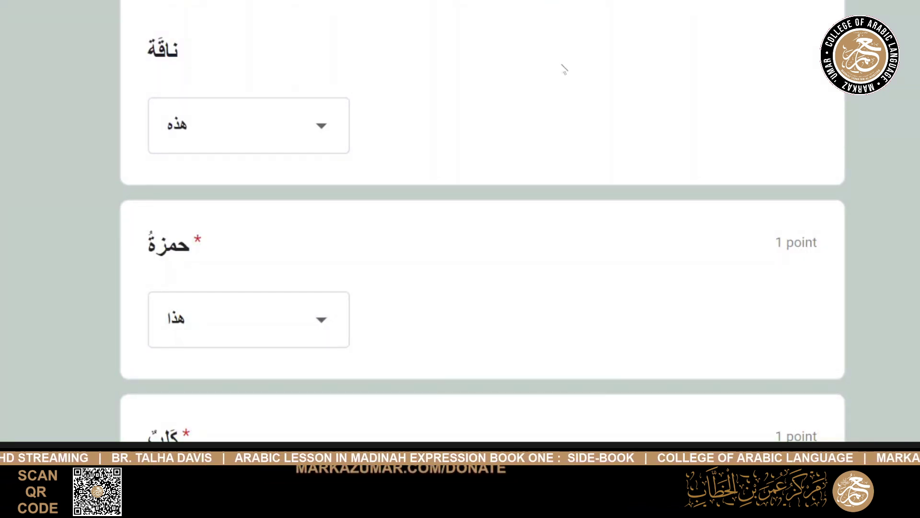
{"action": "scroll", "coordinate": [578, 58], "scroll_direction": "up", "scroll_amount": 5}
{"action": "scroll", "coordinate": [581, 60], "scroll_direction": "down", "scroll_amount": 3}
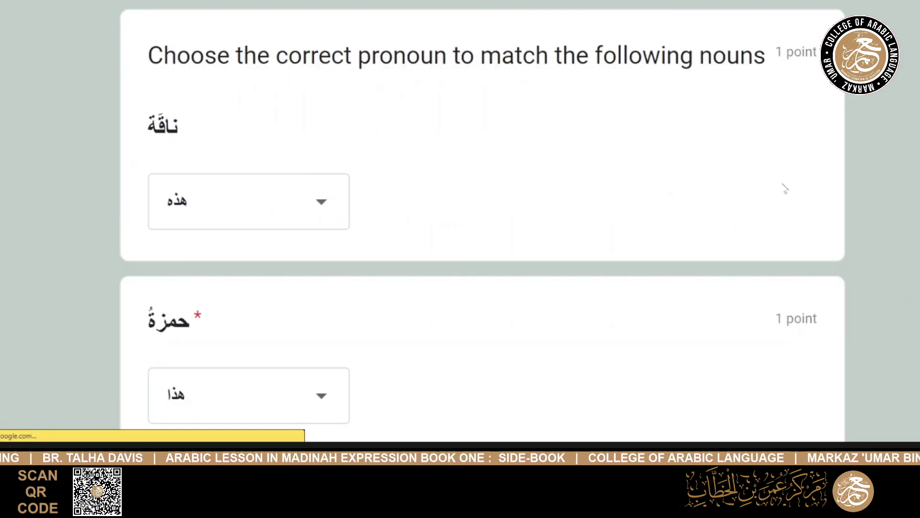
- Close the respondent view and examine the quiz's response insights: average, median, range and total points distribution
{"action": "key", "text": "ctrl+w"}
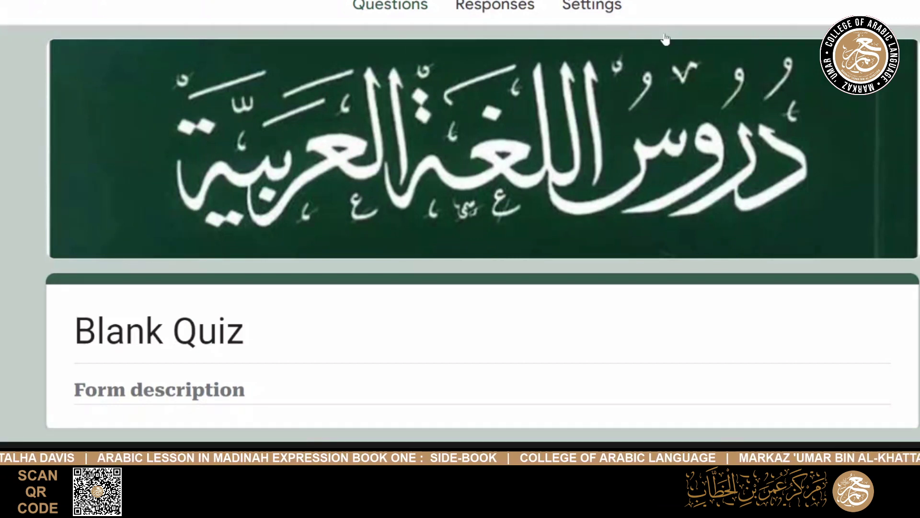
{"action": "left_click", "coordinate": [511, 13]}
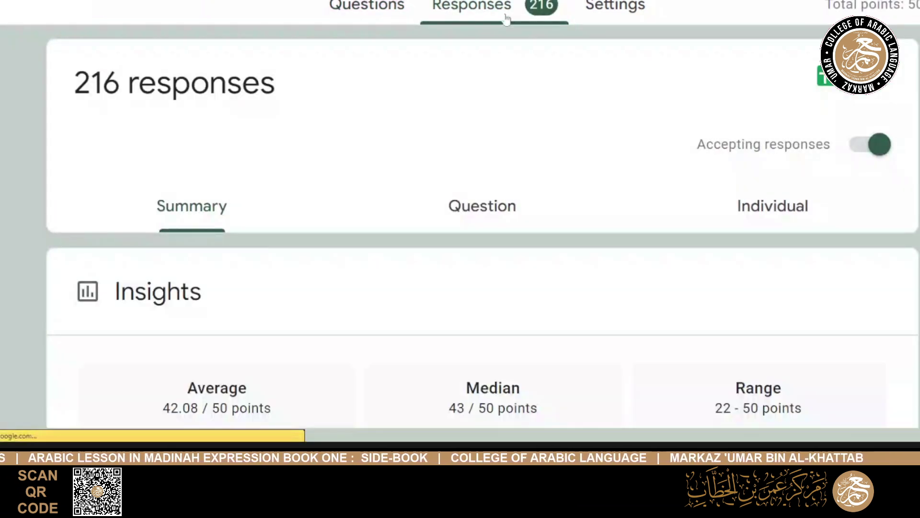
{"action": "scroll", "coordinate": [374, 162], "scroll_direction": "down", "scroll_amount": 5}
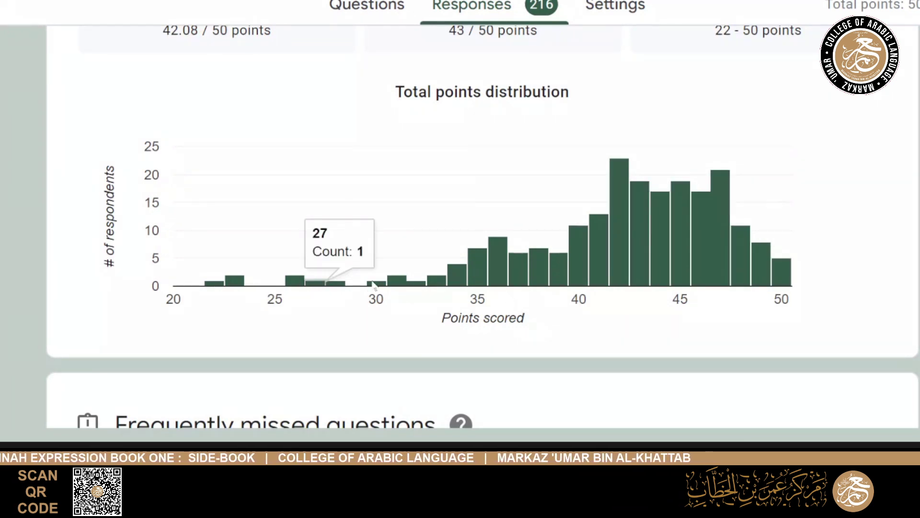
{"action": "mouse_move", "coordinate": [617, 268]}
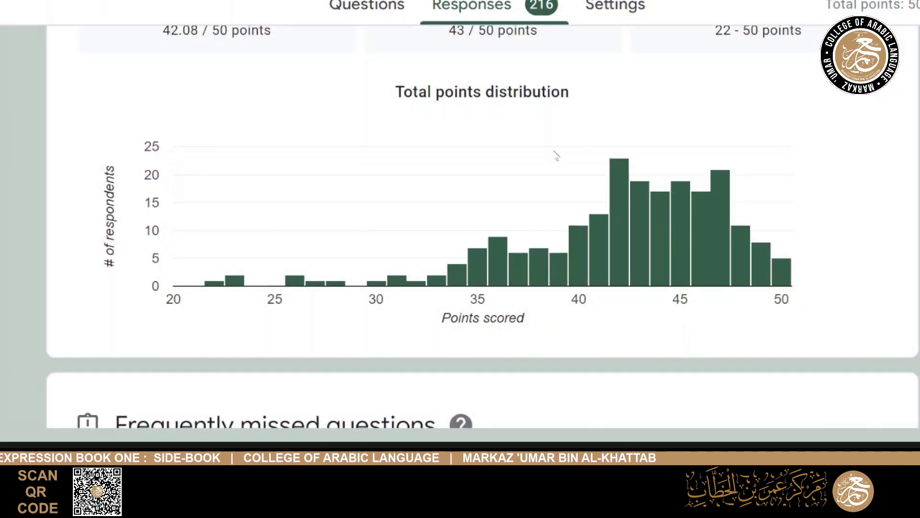
{"action": "scroll", "coordinate": [549, 148], "scroll_direction": "up", "scroll_amount": 2}
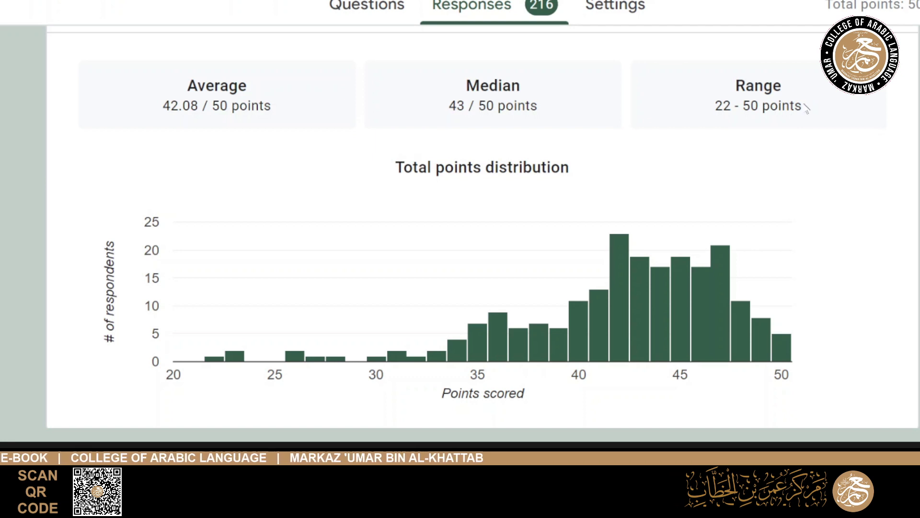
{"action": "left_click_drag", "start_coordinate": [807, 109], "coordinate": [721, 84]}
{"action": "left_click", "coordinate": [721, 85]}
{"action": "scroll", "coordinate": [424, 113], "scroll_direction": "up", "scroll_amount": 6}
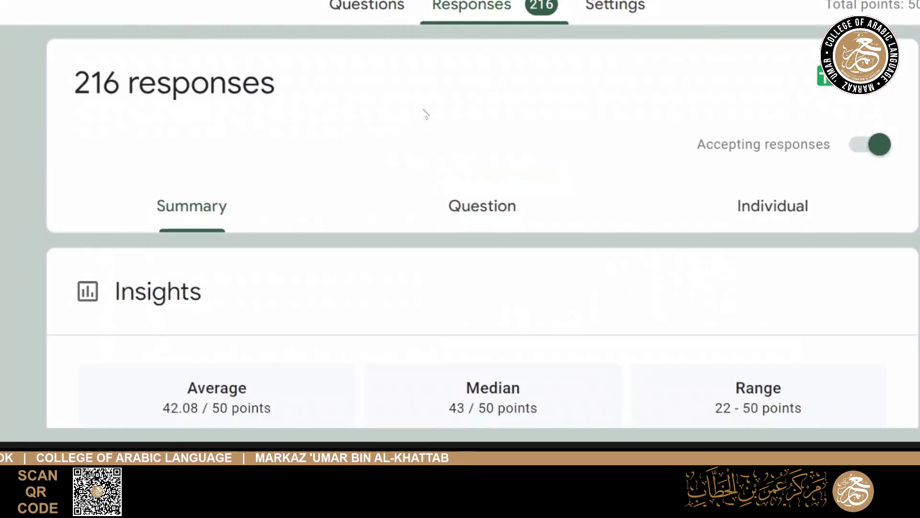
- Examine the frequently missed questions about the three Ayahs and their correct responses
{"action": "scroll", "coordinate": [424, 113], "scroll_direction": "down", "scroll_amount": 12}
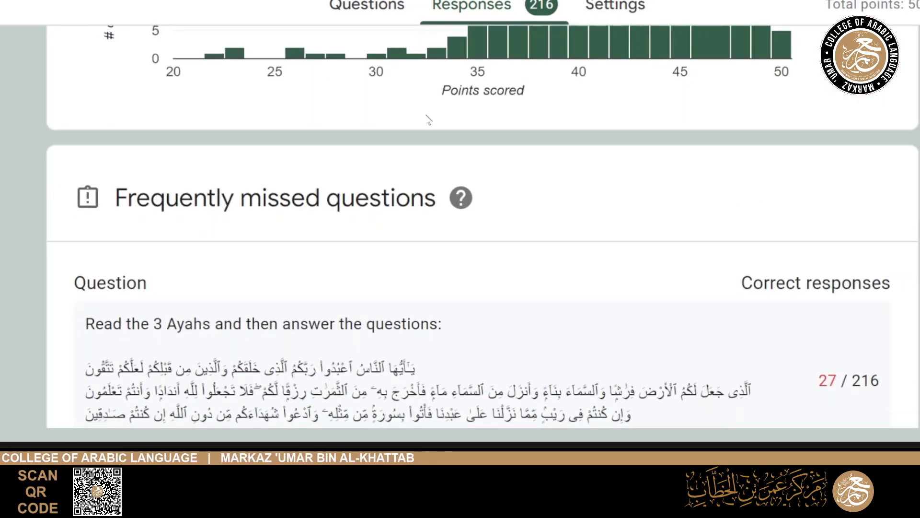
{"action": "scroll", "coordinate": [427, 123], "scroll_direction": "down", "scroll_amount": 6}
{"action": "scroll", "coordinate": [427, 110], "scroll_direction": "up", "scroll_amount": 5}
{"action": "scroll", "coordinate": [429, 111], "scroll_direction": "down", "scroll_amount": 3}
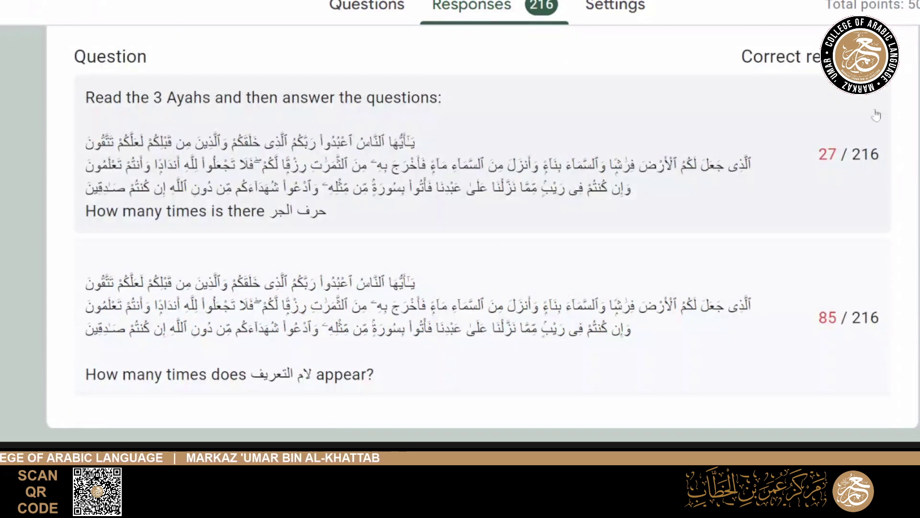
{"action": "left_click_drag", "start_coordinate": [742, 56], "coordinate": [823, 56]}
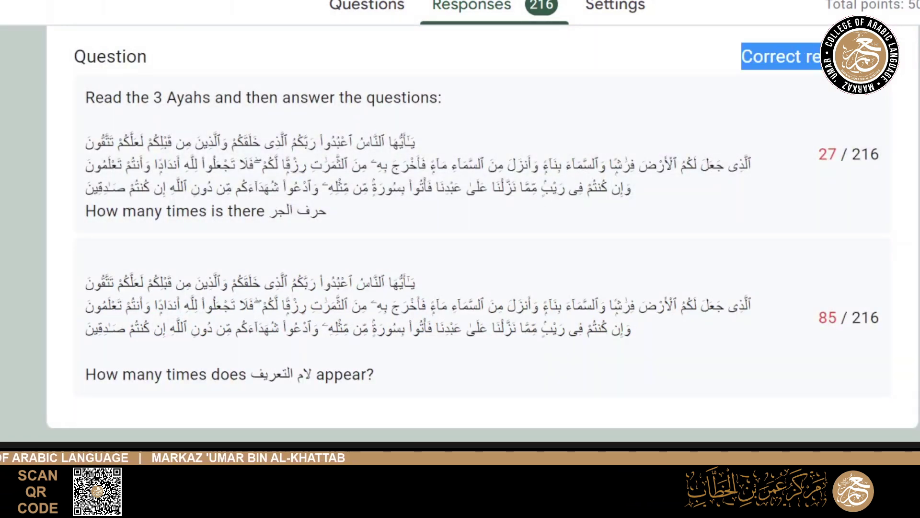
{"action": "left_click", "coordinate": [842, 257]}
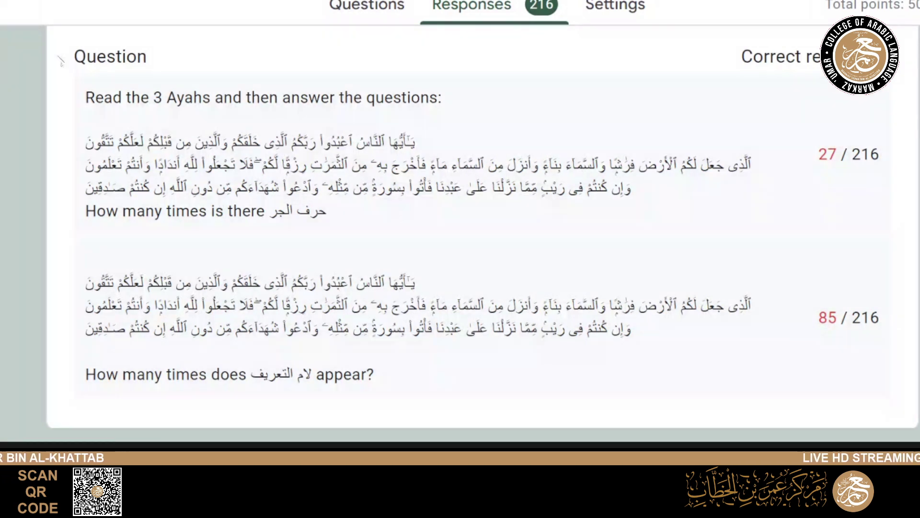
{"action": "left_click_drag", "start_coordinate": [76, 56], "coordinate": [654, 382]}
{"action": "left_click", "coordinate": [916, 263]}
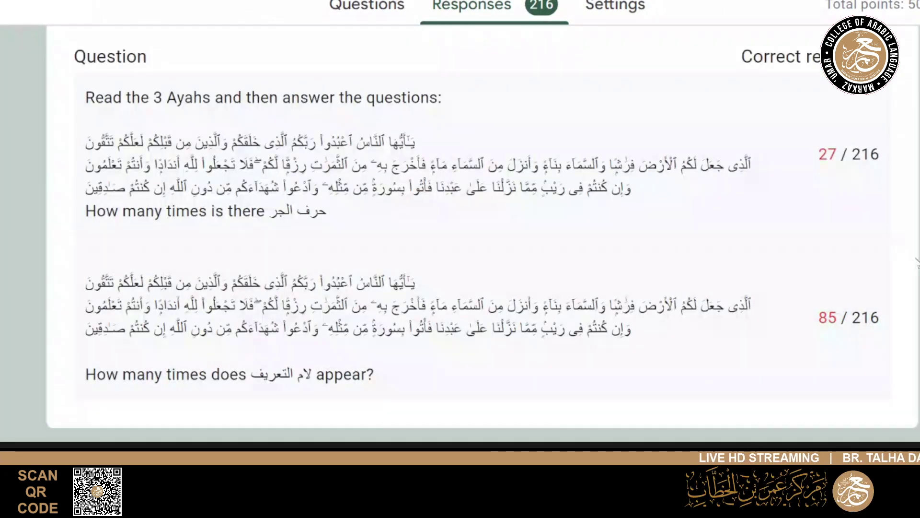
{"action": "scroll", "coordinate": [908, 260], "scroll_direction": "up", "scroll_amount": 5}
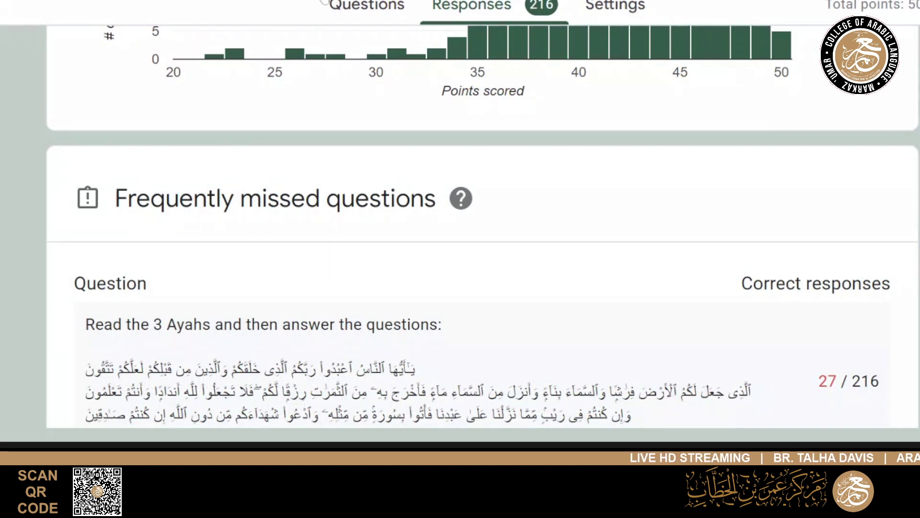
- Return to the quiz's questions and check the answer marked correct for the first noun
{"action": "left_click", "coordinate": [337, 4]}
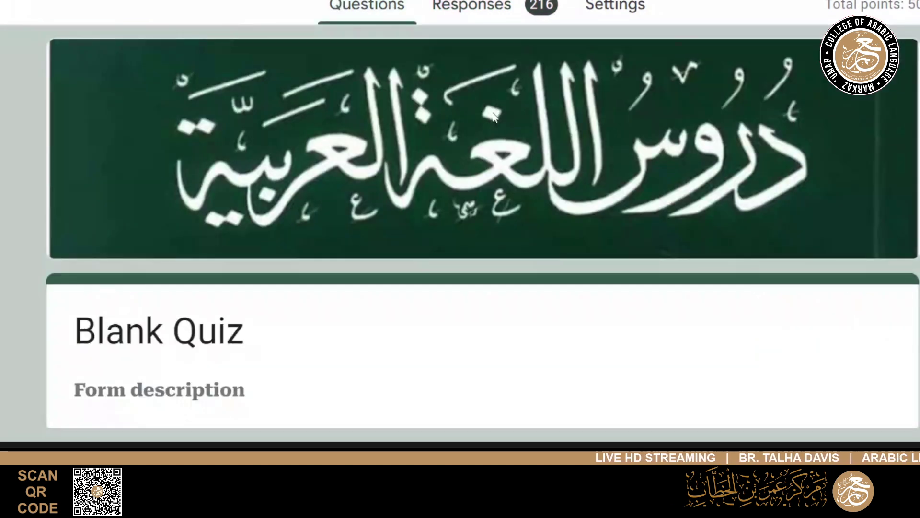
{"action": "scroll", "coordinate": [494, 115], "scroll_direction": "down", "scroll_amount": 6}
{"action": "scroll", "coordinate": [496, 119], "scroll_direction": "down", "scroll_amount": 6}
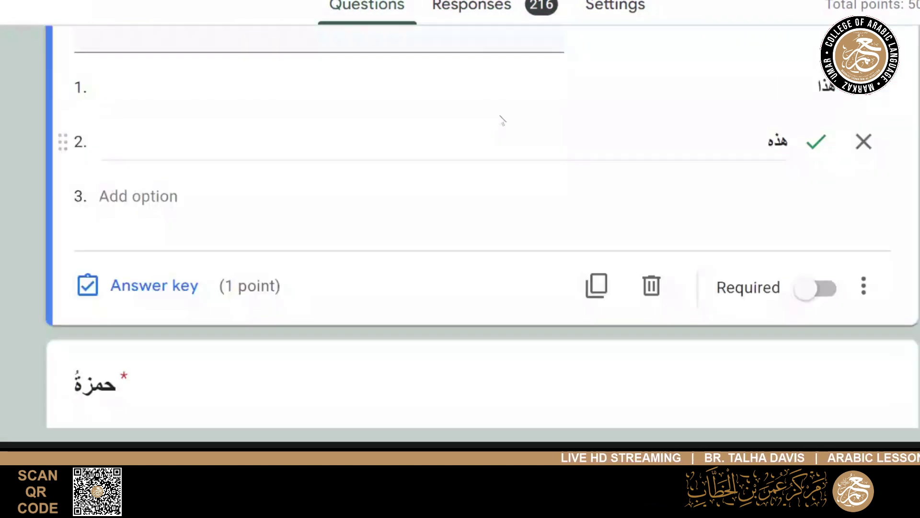
{"action": "scroll", "coordinate": [502, 119], "scroll_direction": "up", "scroll_amount": 3}
{"action": "scroll", "coordinate": [495, 117], "scroll_direction": "up", "scroll_amount": 2}
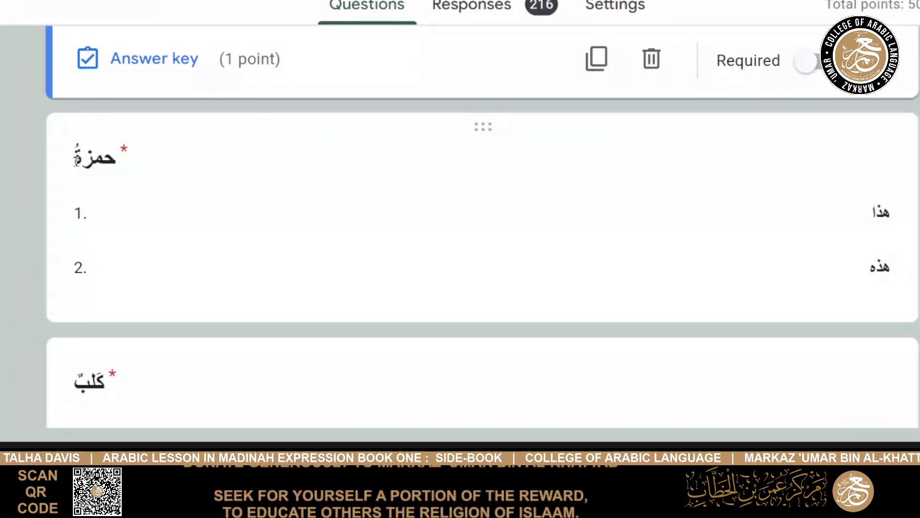
- Open the second noun question for editing and check which pronoun is marked correct
{"action": "left_click", "coordinate": [744, 129]}
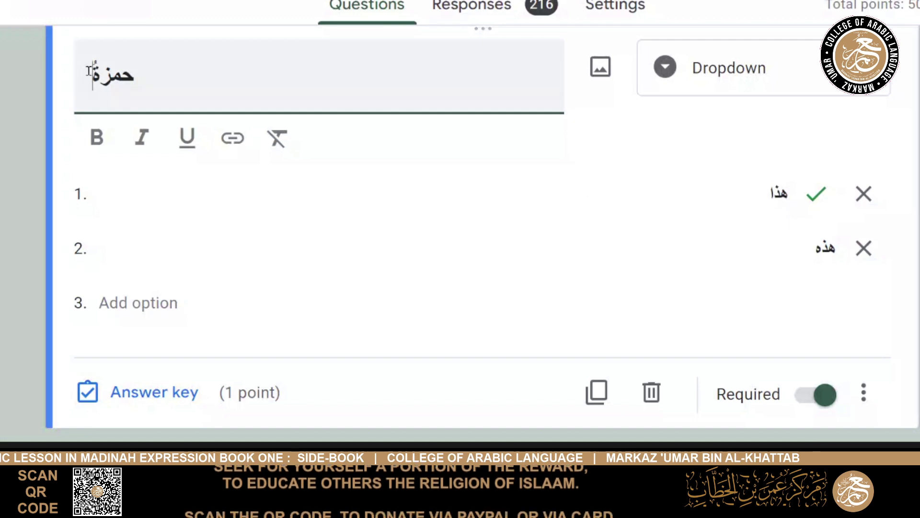
{"action": "key", "text": "ctrl+b"}
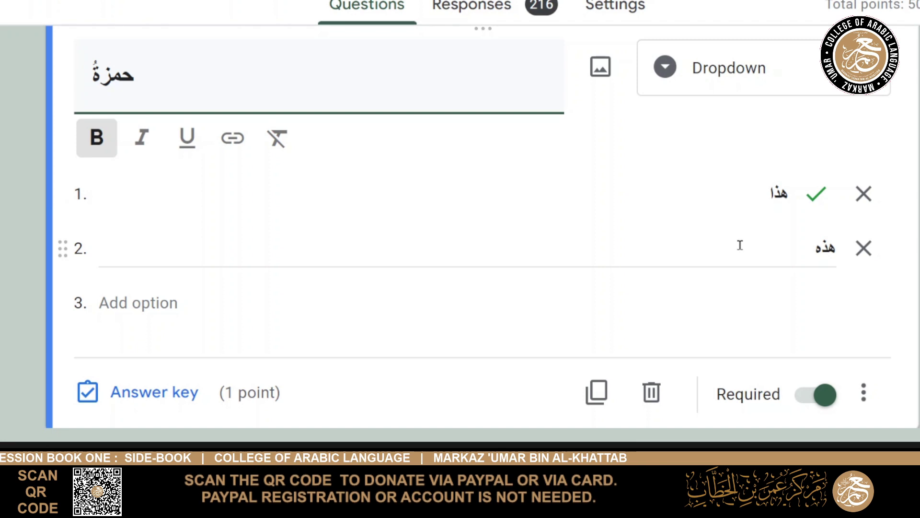
{"action": "scroll", "coordinate": [743, 247], "scroll_direction": "down", "scroll_amount": 8}
{"action": "scroll", "coordinate": [746, 247], "scroll_direction": "up", "scroll_amount": 4}
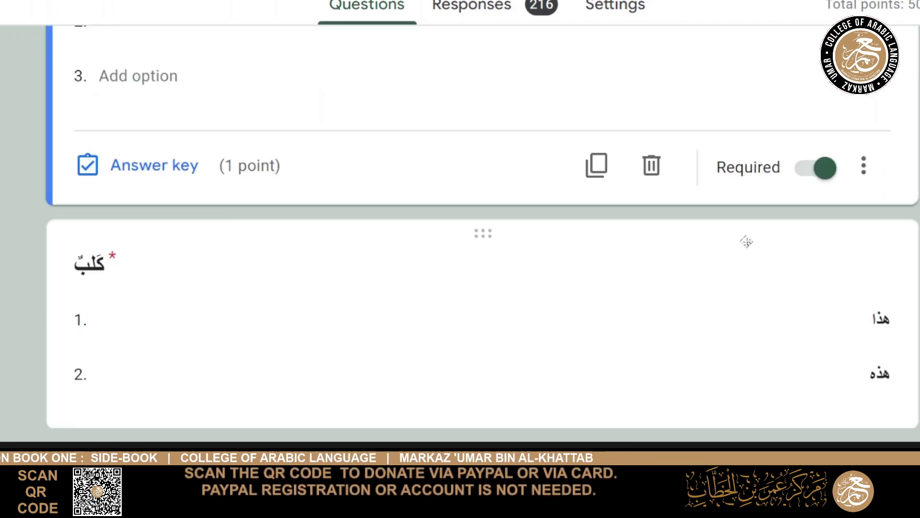
- Open the كَلبٌ, قِدرٌ and أنفٌ questions one after another to check their marked answers
{"action": "left_click", "coordinate": [747, 242]}
{"action": "scroll", "coordinate": [746, 243], "scroll_direction": "down", "scroll_amount": 5}
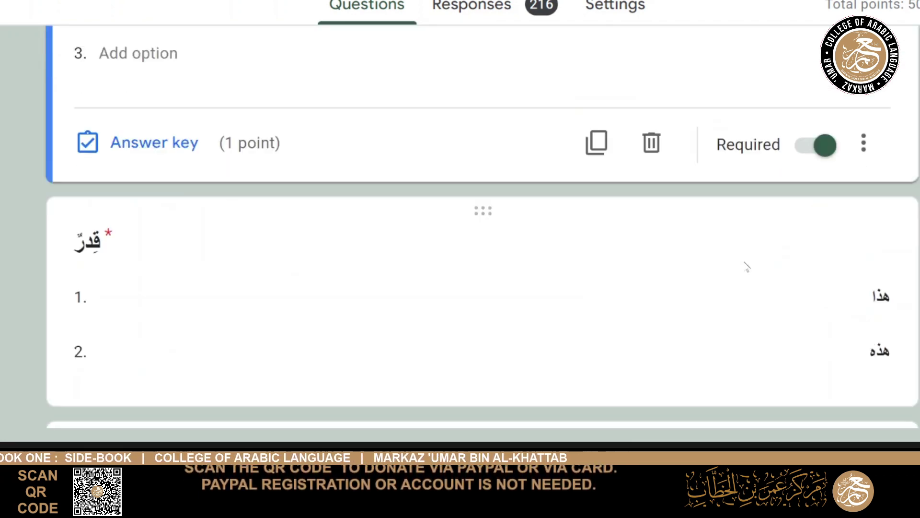
{"action": "left_click", "coordinate": [701, 212]}
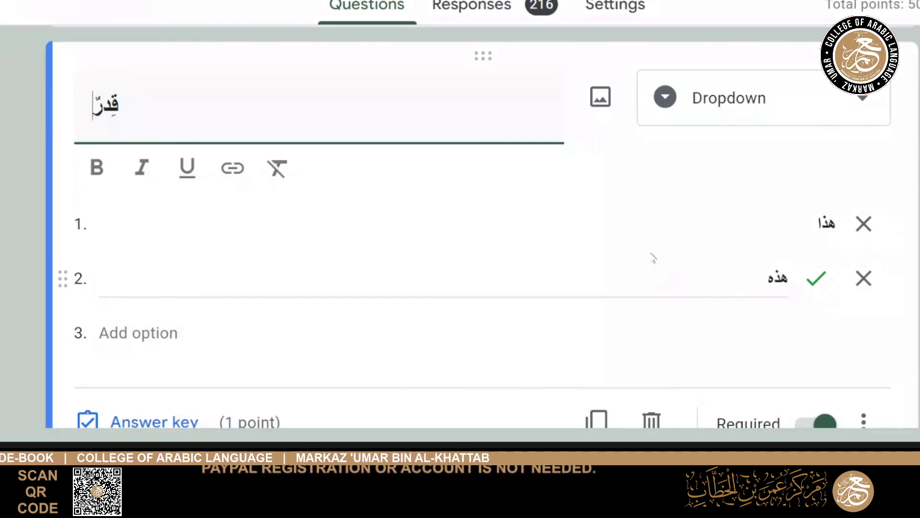
{"action": "scroll", "coordinate": [653, 258], "scroll_direction": "down", "scroll_amount": 5}
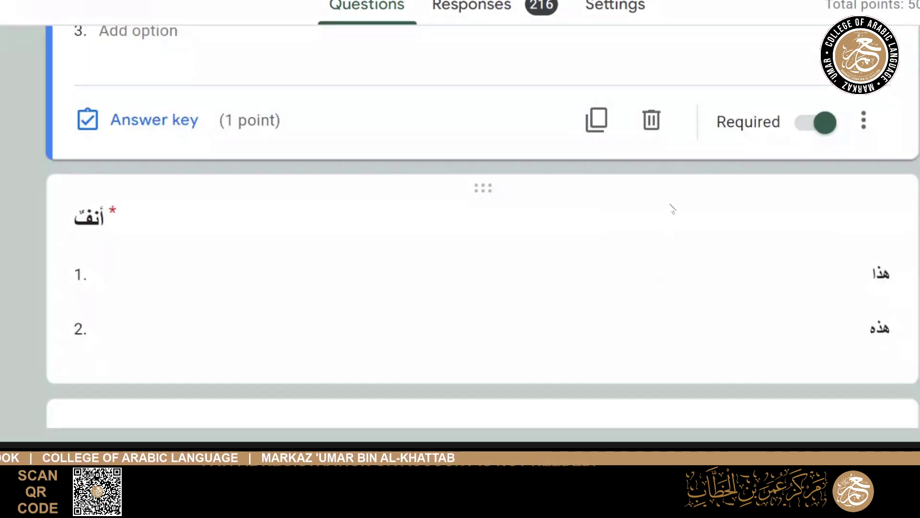
{"action": "left_click", "coordinate": [672, 203]}
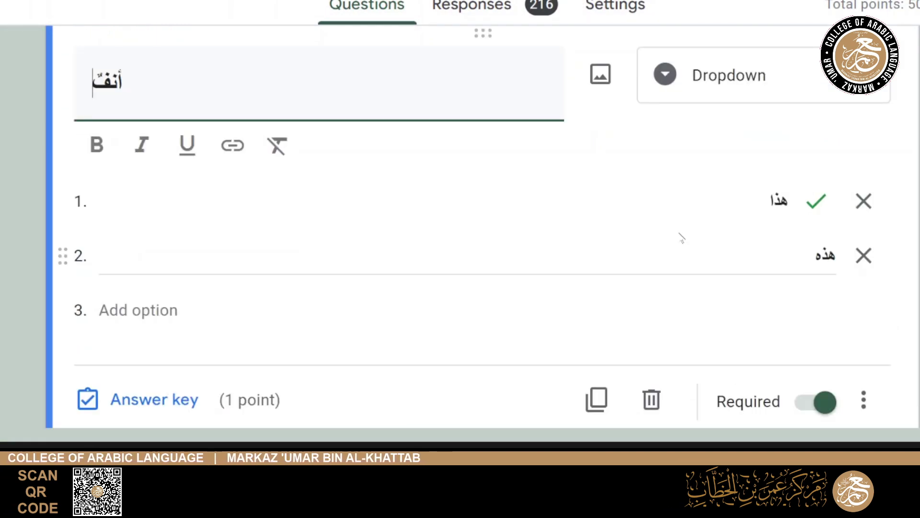
- Open the يدٌ question to check its marked answer and view the two noun questions that follow it
{"action": "scroll", "coordinate": [681, 238], "scroll_direction": "down", "scroll_amount": 3}
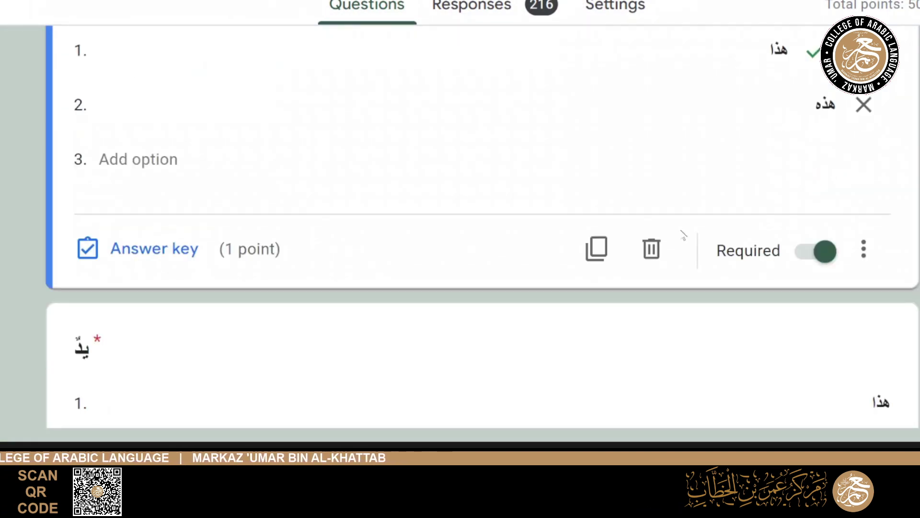
{"action": "scroll", "coordinate": [683, 235], "scroll_direction": "down", "scroll_amount": 3}
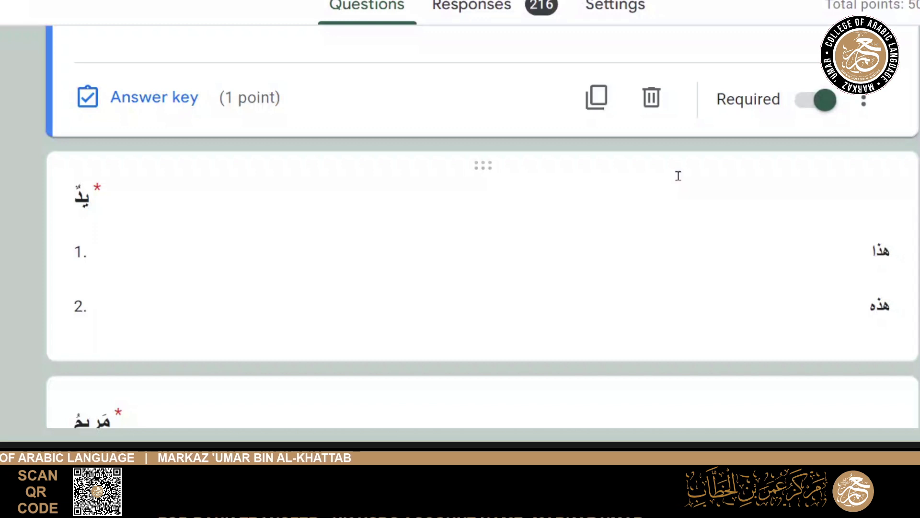
{"action": "left_click", "coordinate": [676, 178]}
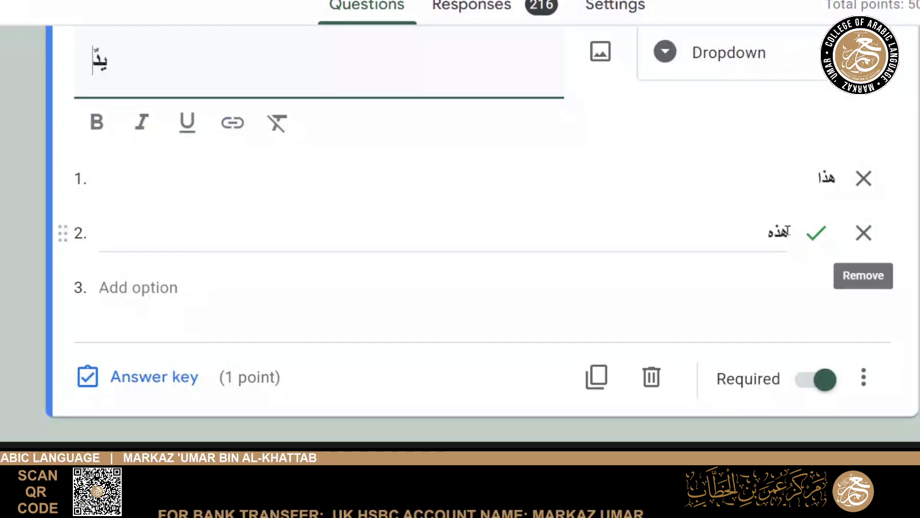
{"action": "left_click", "coordinate": [94, 60]}
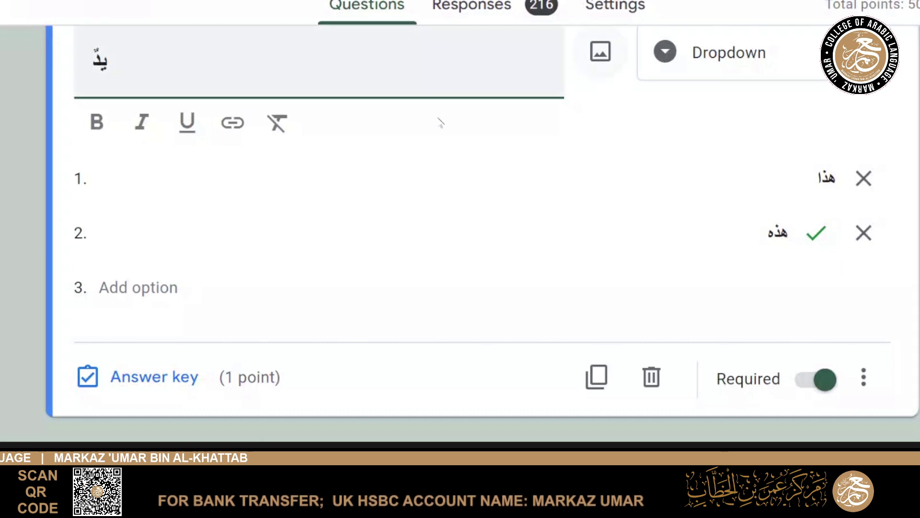
{"action": "scroll", "coordinate": [412, 241], "scroll_direction": "down", "scroll_amount": 8}
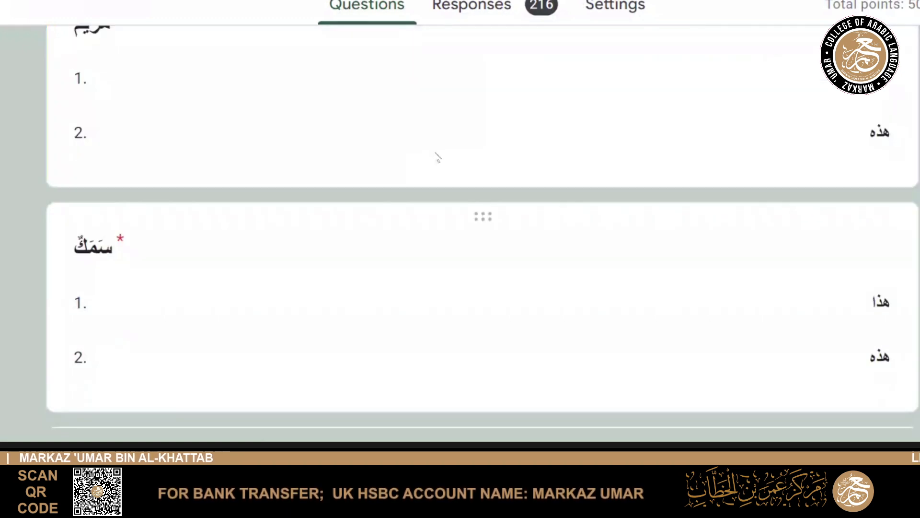
{"action": "scroll", "coordinate": [483, 169], "scroll_direction": "up", "scroll_amount": 3}
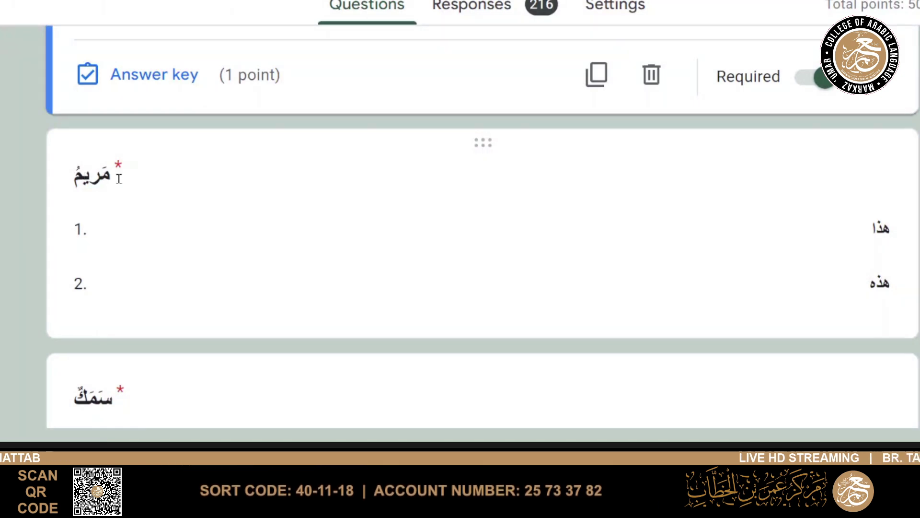
- Open the noun questions from the female name through مِفتاحُ السيارَة to بِنْتُ المدرِّس and check their marked answers
{"action": "left_click", "coordinate": [573, 146]}
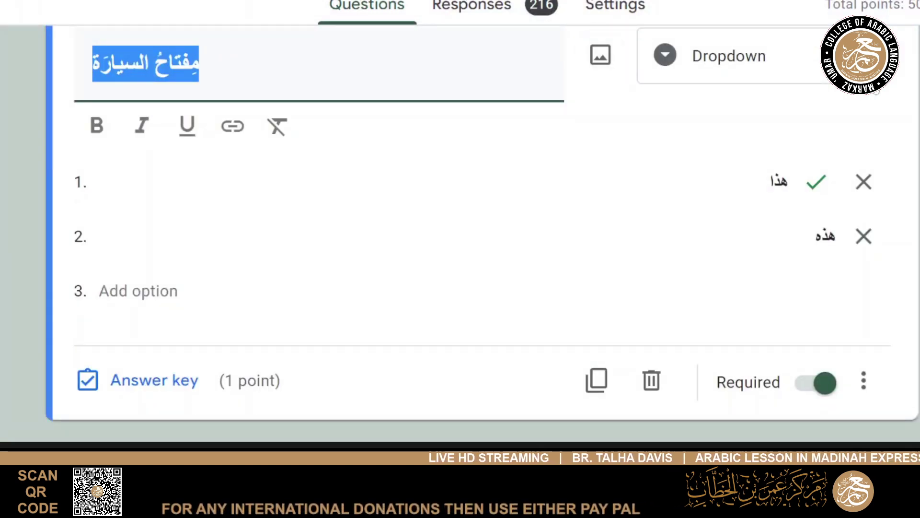
{"action": "left_click", "coordinate": [876, 92]}
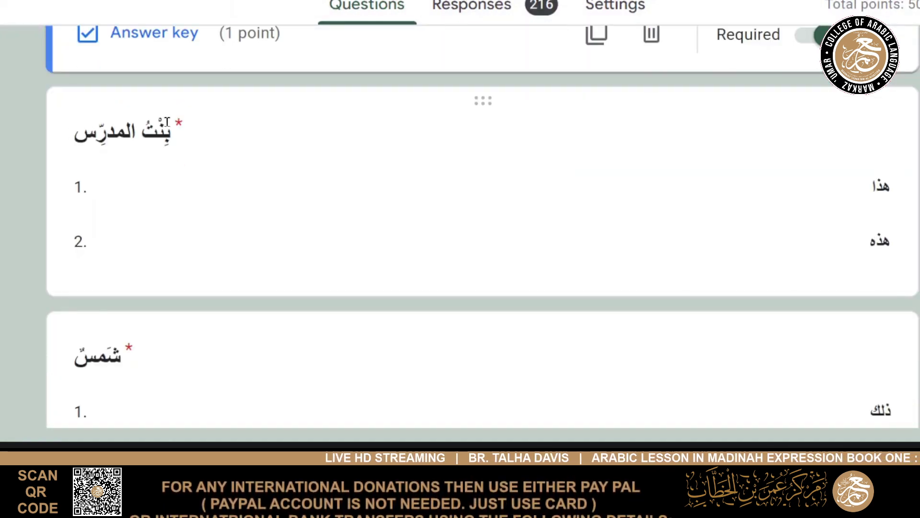
{"action": "scroll", "coordinate": [214, 164], "scroll_direction": "up", "scroll_amount": 3}
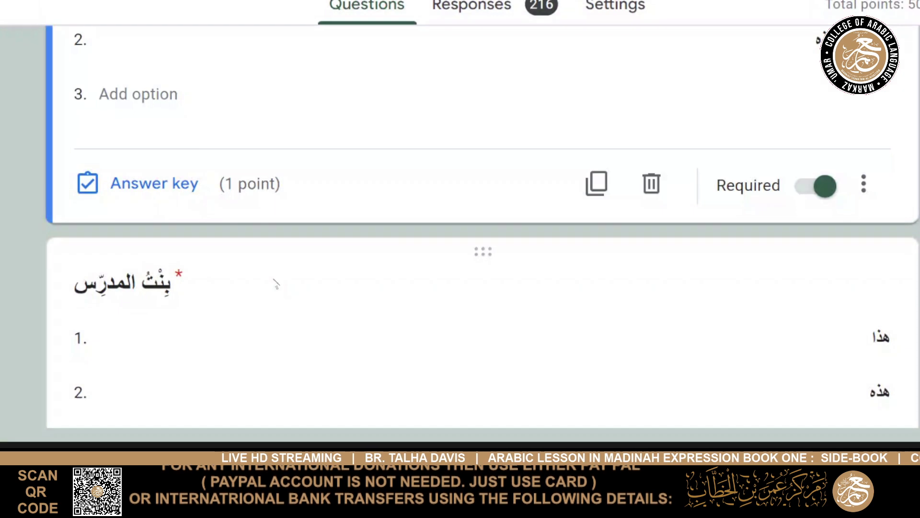
{"action": "scroll", "coordinate": [400, 224], "scroll_direction": "down", "scroll_amount": 5}
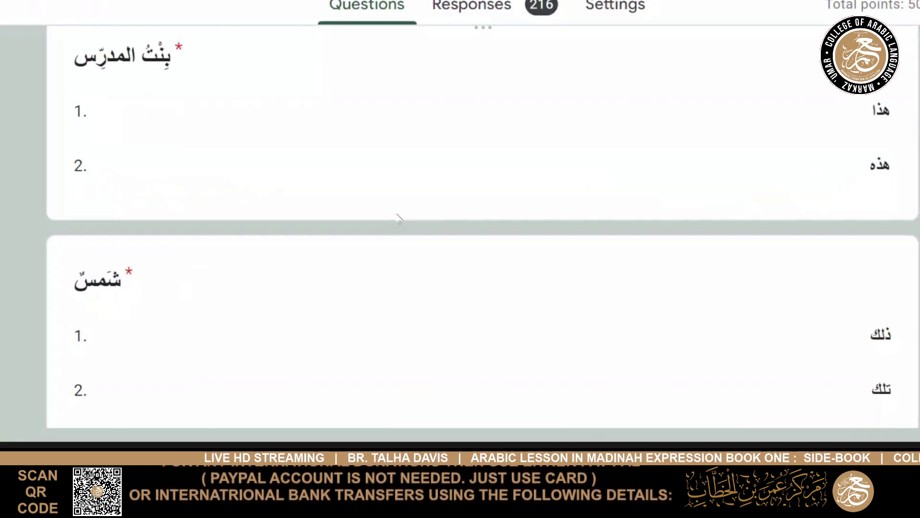
{"action": "left_click", "coordinate": [495, 88]}
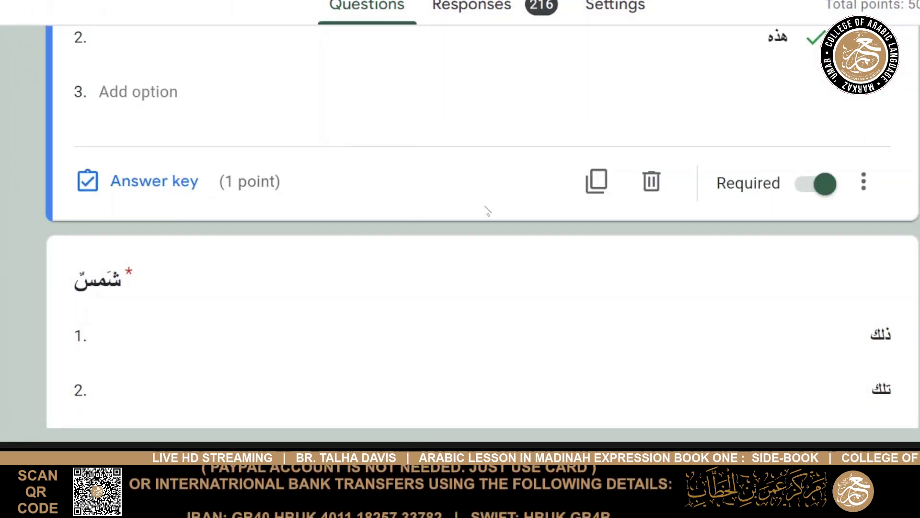
- Open the شَمسٌ and قمر questions in turn to check which demonstrative pronoun is marked correct
{"action": "scroll", "coordinate": [487, 210], "scroll_direction": "down", "scroll_amount": 3}
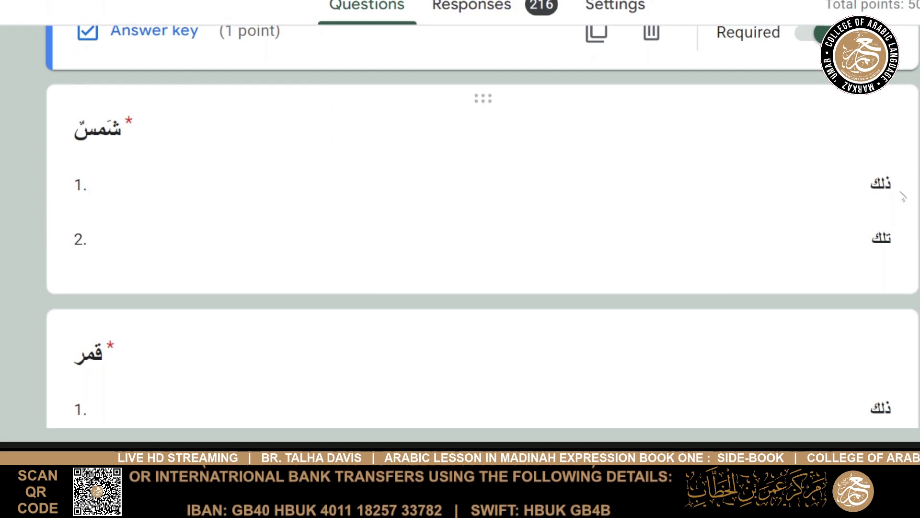
{"action": "left_click", "coordinate": [502, 287]}
{"action": "scroll", "coordinate": [427, 238], "scroll_direction": "down", "scroll_amount": 6}
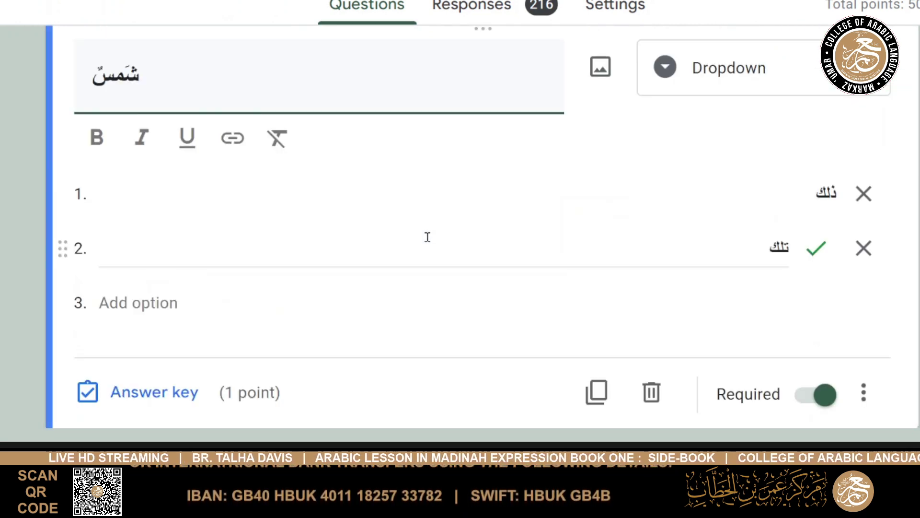
{"action": "left_click", "coordinate": [431, 238]}
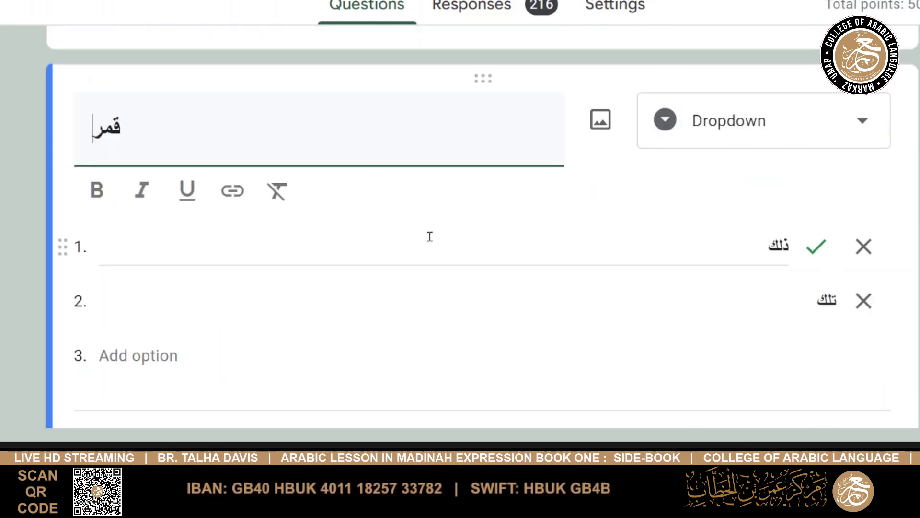
- Open the رَجُلٌ, رِجْلٌ, بَطَّة and دراجَةٌ questions one after another to check their marked answers
{"action": "scroll", "coordinate": [430, 237], "scroll_direction": "down", "scroll_amount": 6}
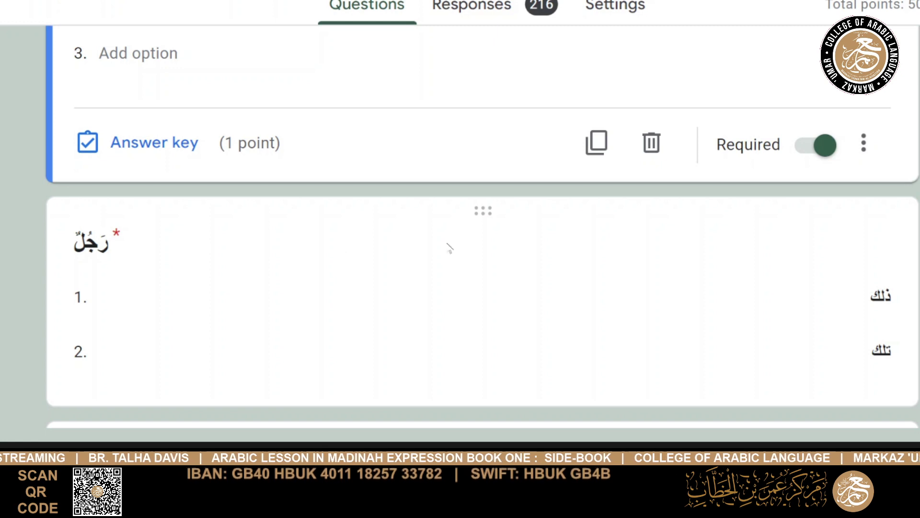
{"action": "left_click", "coordinate": [440, 231]}
{"action": "scroll", "coordinate": [440, 227], "scroll_direction": "down", "scroll_amount": 6}
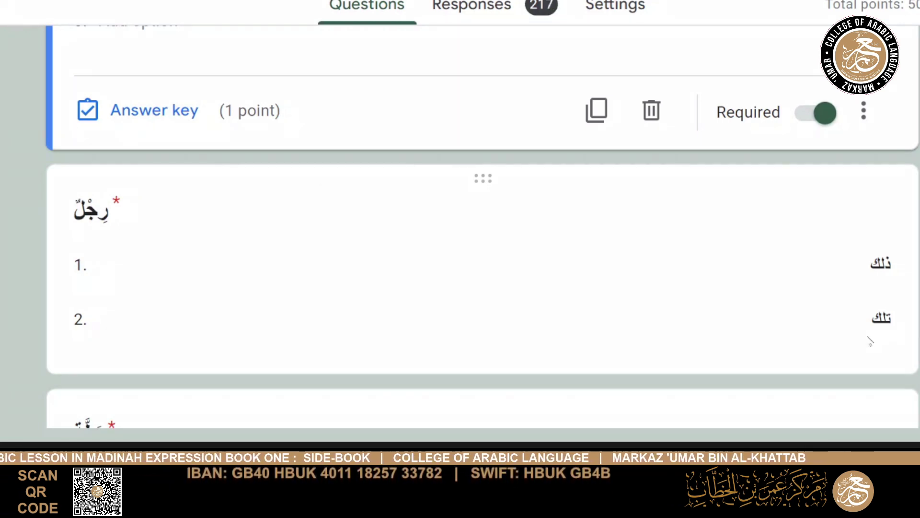
{"action": "left_click", "coordinate": [744, 357]}
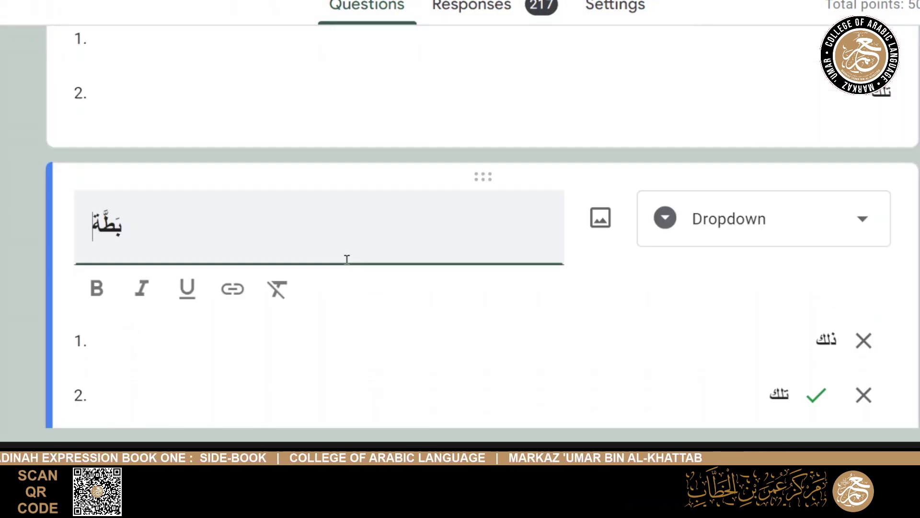
{"action": "scroll", "coordinate": [350, 259], "scroll_direction": "down", "scroll_amount": 5}
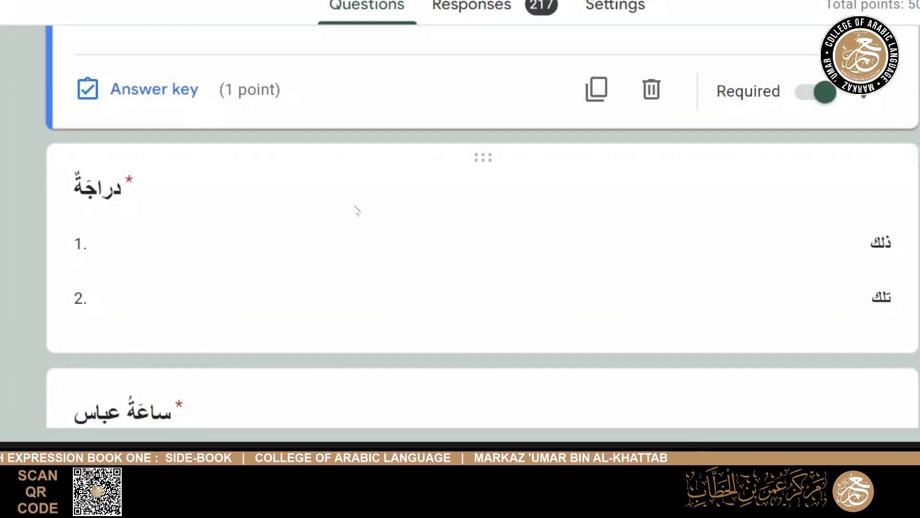
{"action": "left_click", "coordinate": [449, 342]}
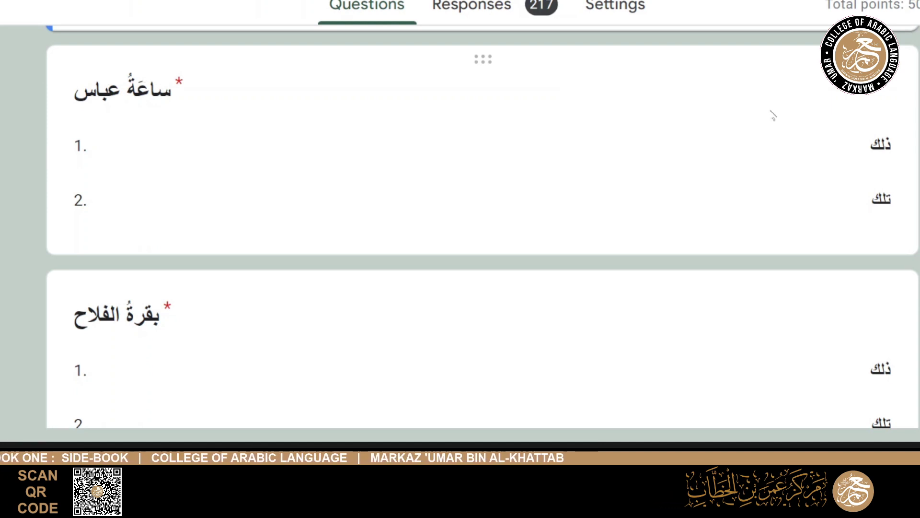
- Open the possessive ساعَةُ question and the بقرةُ الفلاح question to check their marked answers
{"action": "left_click", "coordinate": [153, 216]}
{"action": "scroll", "coordinate": [156, 215], "scroll_direction": "down", "scroll_amount": 6}
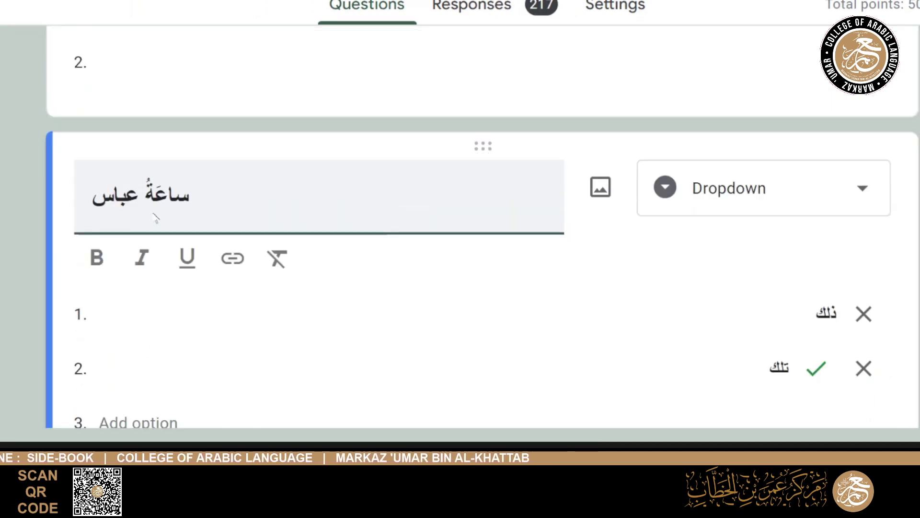
{"action": "scroll", "coordinate": [394, 319], "scroll_direction": "down", "scroll_amount": 5}
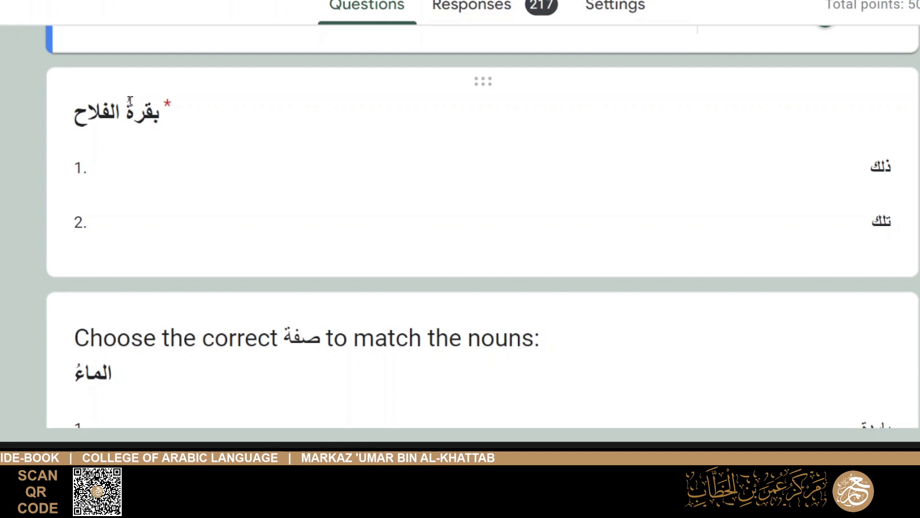
{"action": "left_click", "coordinate": [418, 269]}
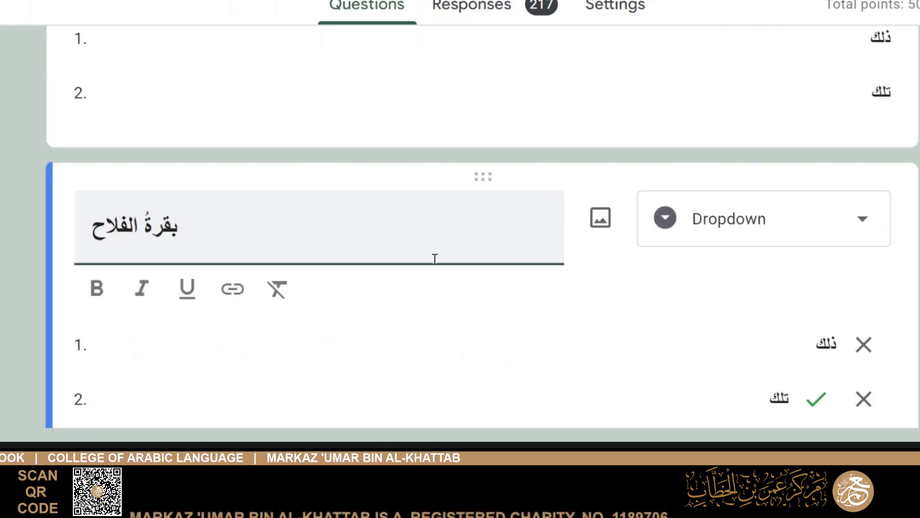
- Open the الماءُ question in the adjective-matching section and check which صفة is marked correct
{"action": "scroll", "coordinate": [439, 246], "scroll_direction": "down", "scroll_amount": 5}
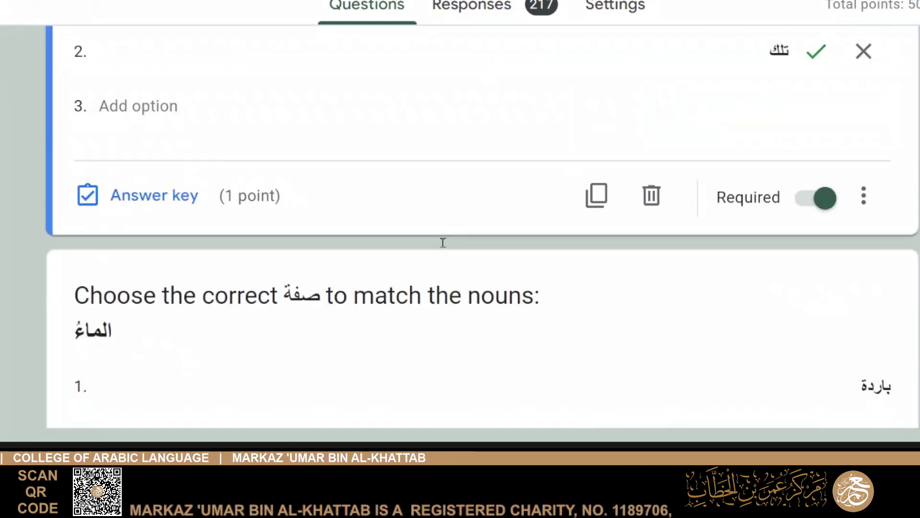
{"action": "scroll", "coordinate": [441, 245], "scroll_direction": "down", "scroll_amount": 6}
{"action": "scroll", "coordinate": [437, 244], "scroll_direction": "up", "scroll_amount": 2}
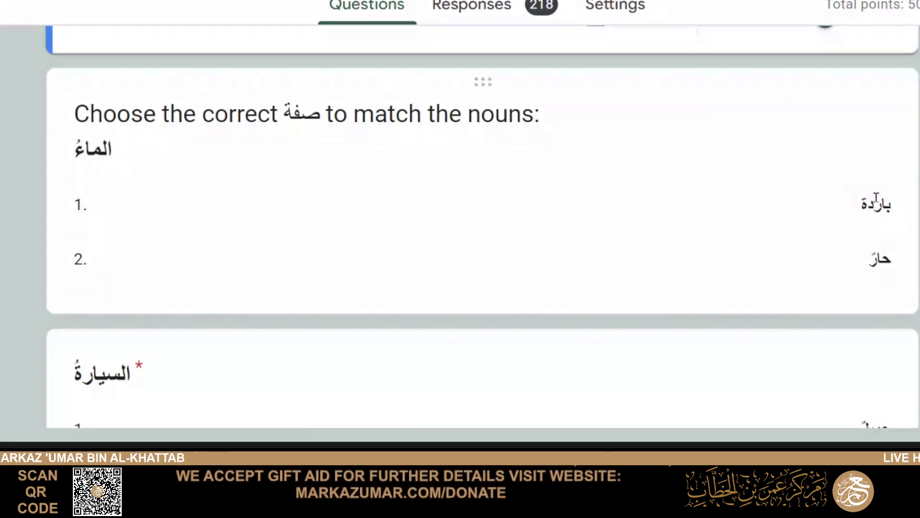
{"action": "left_click", "coordinate": [451, 293]}
{"action": "left_click", "coordinate": [304, 240]}
{"action": "scroll", "coordinate": [311, 230], "scroll_direction": "down", "scroll_amount": 4}
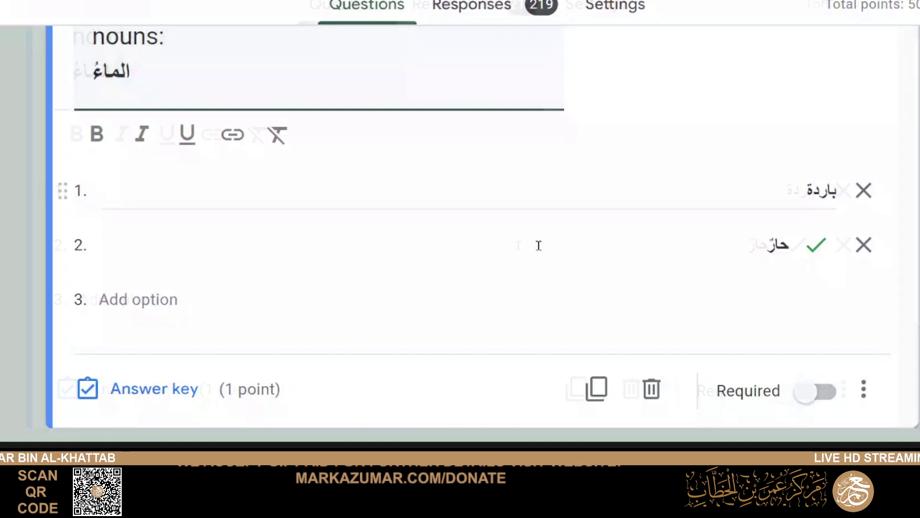
{"action": "left_click", "coordinate": [539, 245]}
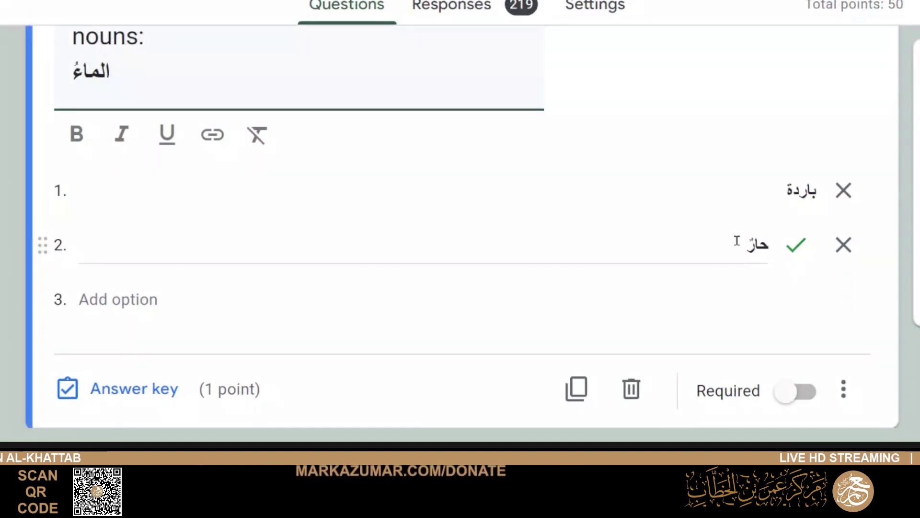
{"action": "left_click", "coordinate": [718, 177]}
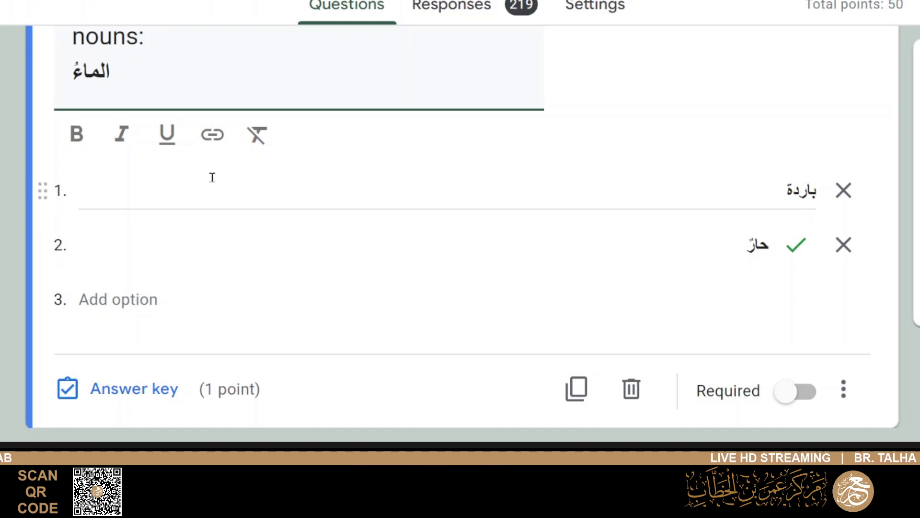
- Go through the السيارةُ and القمِيصُ questions and check the adjective marked correct for each
{"action": "scroll", "coordinate": [212, 177], "scroll_direction": "down", "scroll_amount": 3}
{"action": "scroll", "coordinate": [218, 174], "scroll_direction": "down", "scroll_amount": 3}
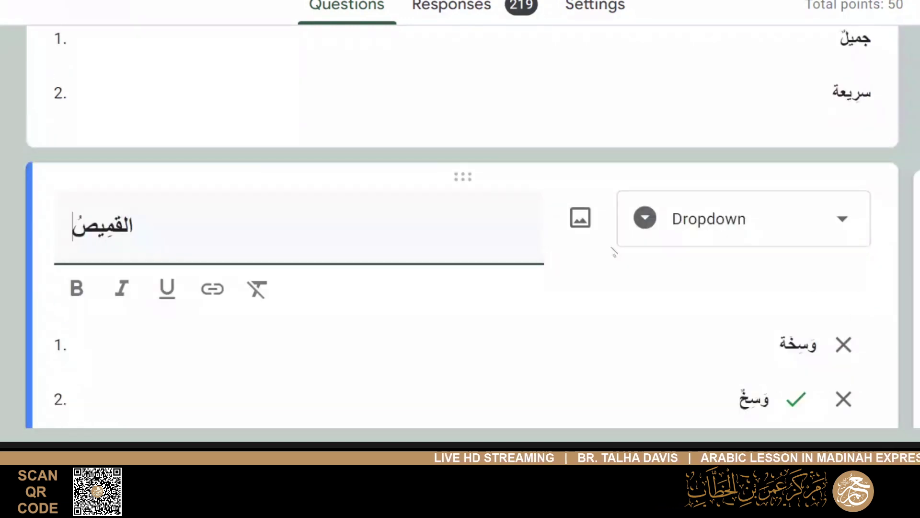
{"action": "scroll", "coordinate": [613, 280], "scroll_direction": "down", "scroll_amount": 8}
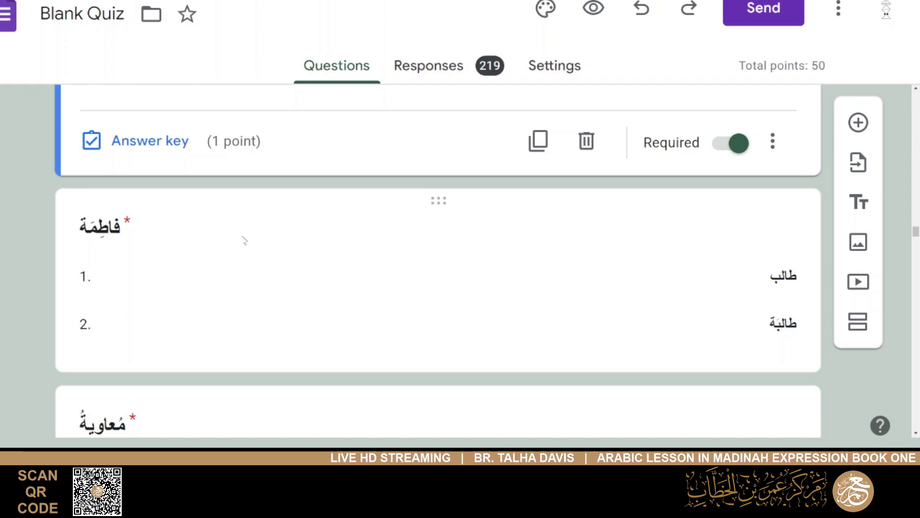
- Open the two personal-name questions, with the student and doctor options, to check their marked answers
{"action": "left_click", "coordinate": [649, 230]}
{"action": "scroll", "coordinate": [652, 309], "scroll_direction": "down", "scroll_amount": 3}
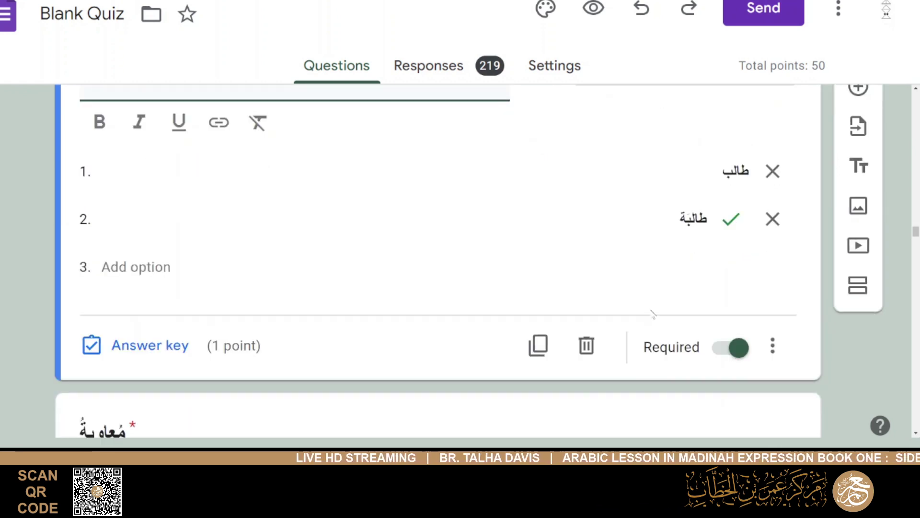
{"action": "scroll", "coordinate": [652, 310], "scroll_direction": "down", "scroll_amount": 3}
{"action": "scroll", "coordinate": [650, 307], "scroll_direction": "up", "scroll_amount": 1}
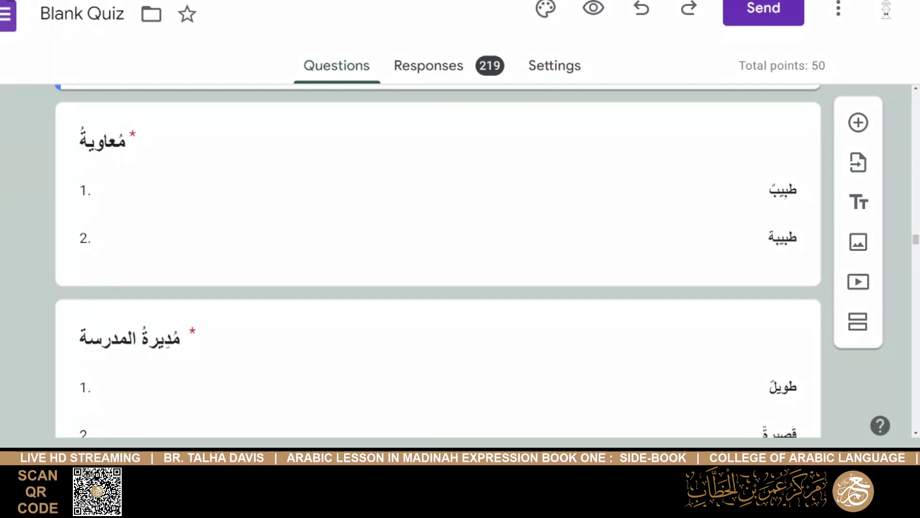
{"action": "scroll", "coordinate": [438, 261], "scroll_direction": "down", "scroll_amount": 1}
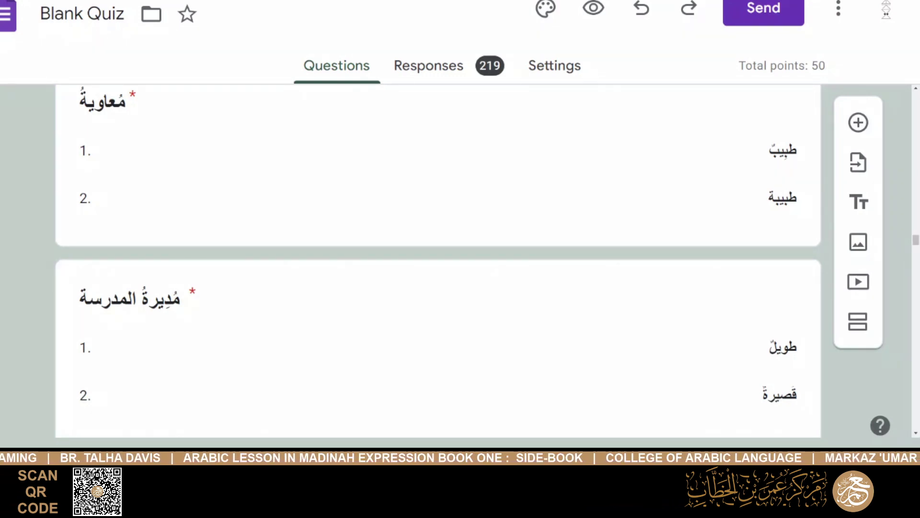
{"action": "left_click", "coordinate": [582, 178]}
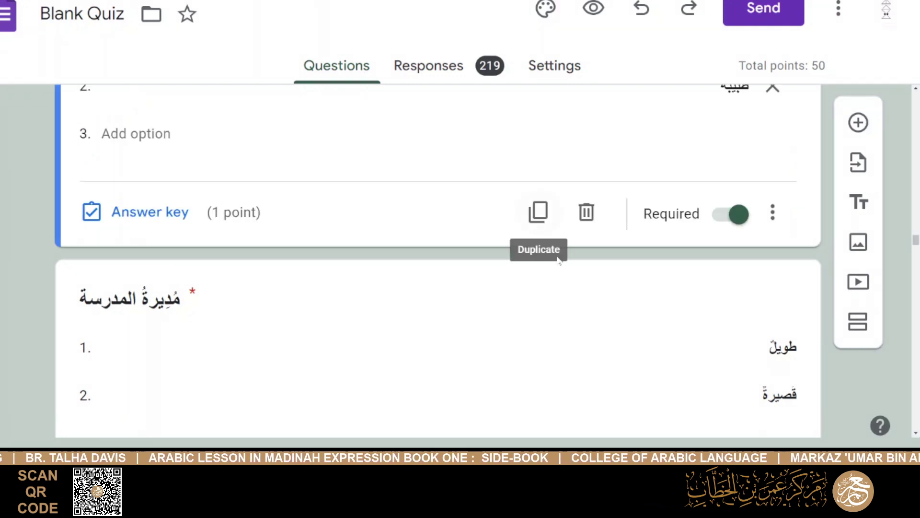
- Open the مُدِيرةُ المدرسة and قِطُ المُدَرِّسة questions in turn to check which adjective is marked correct
{"action": "scroll", "coordinate": [537, 240], "scroll_direction": "down", "scroll_amount": 3}
{"action": "scroll", "coordinate": [297, 167], "scroll_direction": "up", "scroll_amount": 2}
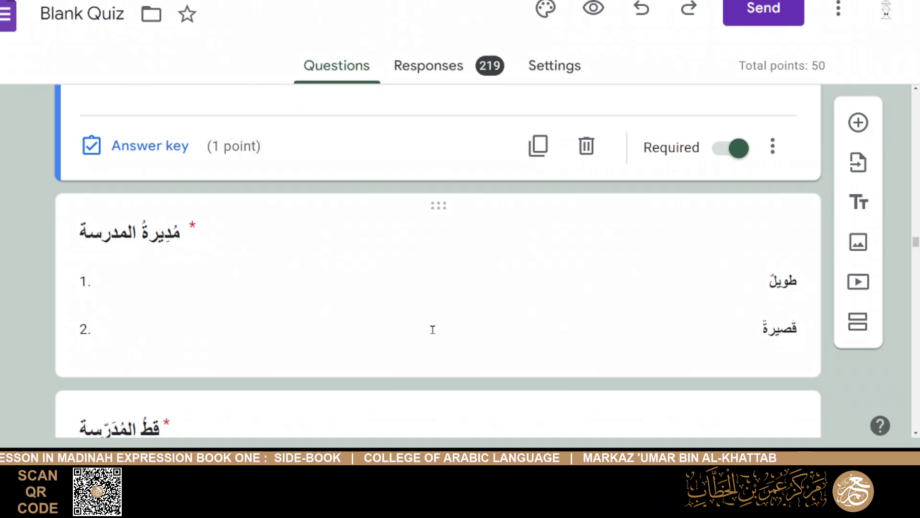
{"action": "left_click", "coordinate": [426, 358]}
{"action": "scroll", "coordinate": [436, 292], "scroll_direction": "down", "scroll_amount": 3}
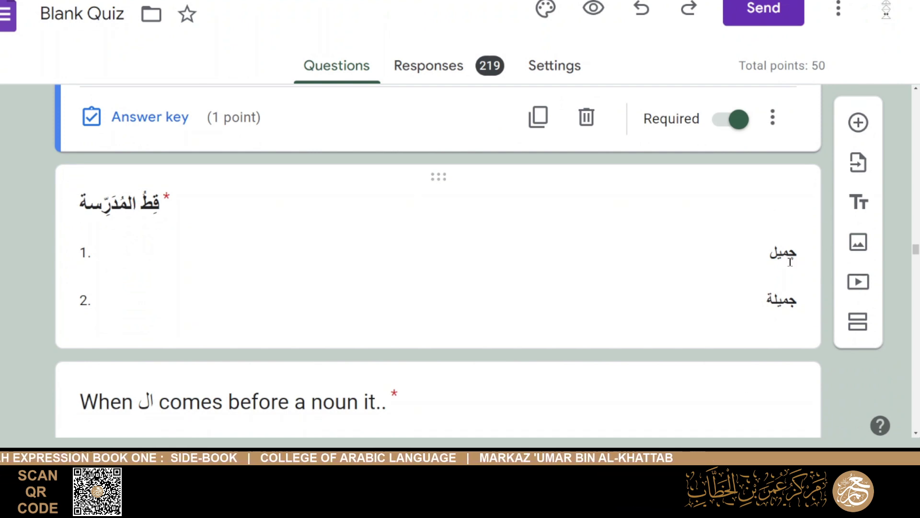
{"action": "left_click", "coordinate": [355, 182]}
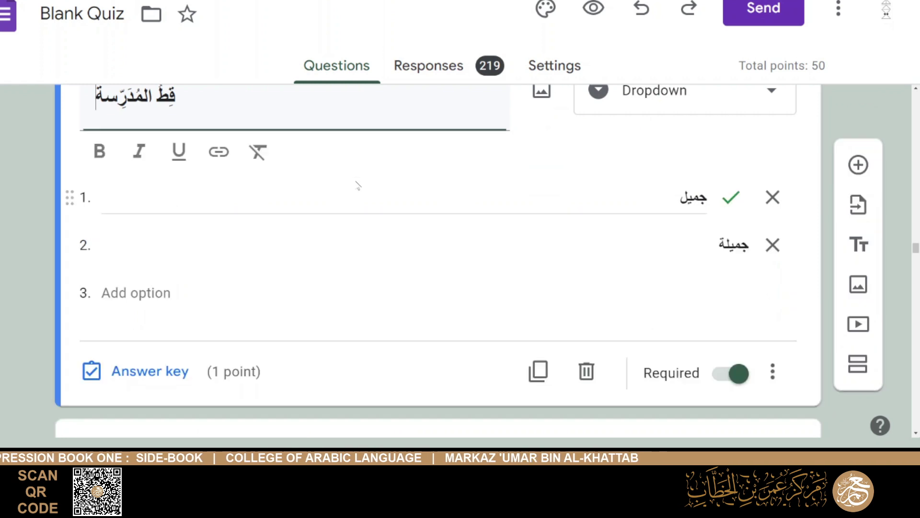
{"action": "scroll", "coordinate": [664, 268], "scroll_direction": "up", "scroll_amount": 3}
{"action": "scroll", "coordinate": [662, 287], "scroll_direction": "down", "scroll_amount": 8}
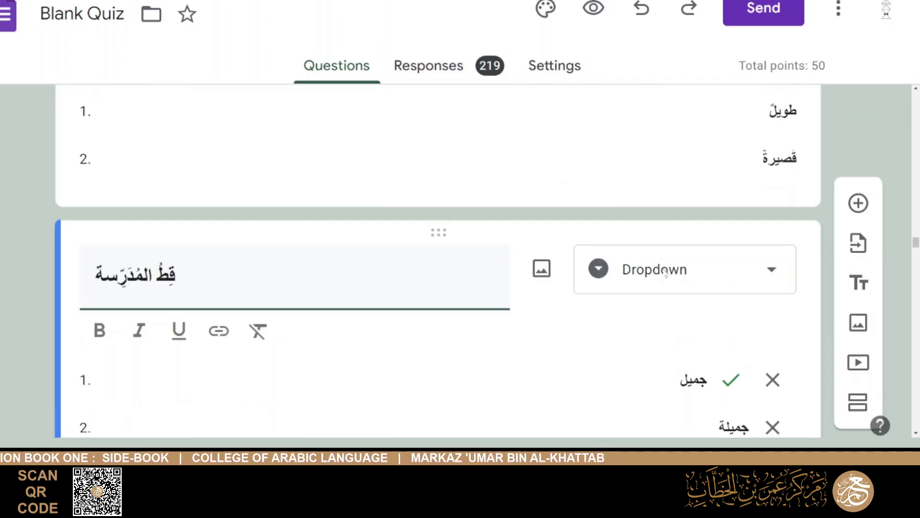
- Open the multiple-choice questions on ال before a noun and the ل in البيتُ to check their marked answers
{"action": "scroll", "coordinate": [660, 301], "scroll_direction": "down", "scroll_amount": 4}
{"action": "scroll", "coordinate": [659, 297], "scroll_direction": "up", "scroll_amount": 3}
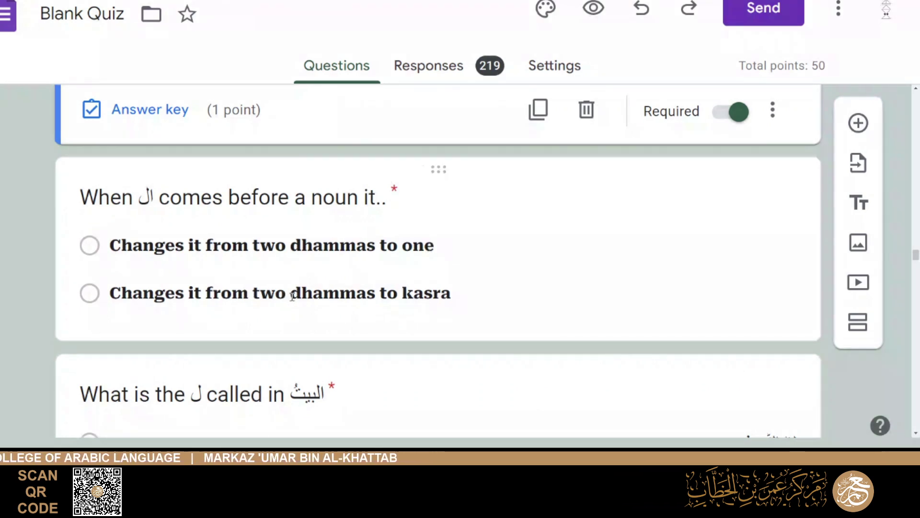
{"action": "left_click", "coordinate": [427, 243]}
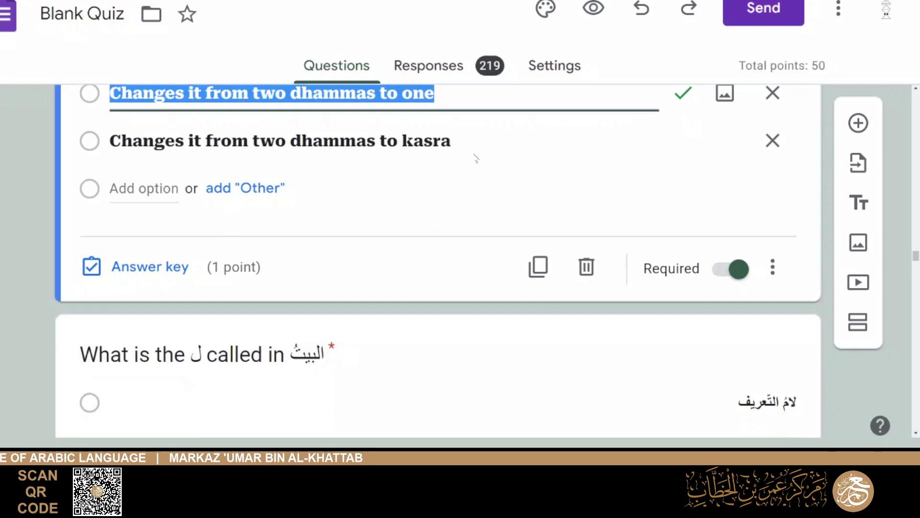
{"action": "scroll", "coordinate": [448, 189], "scroll_direction": "up", "scroll_amount": 1}
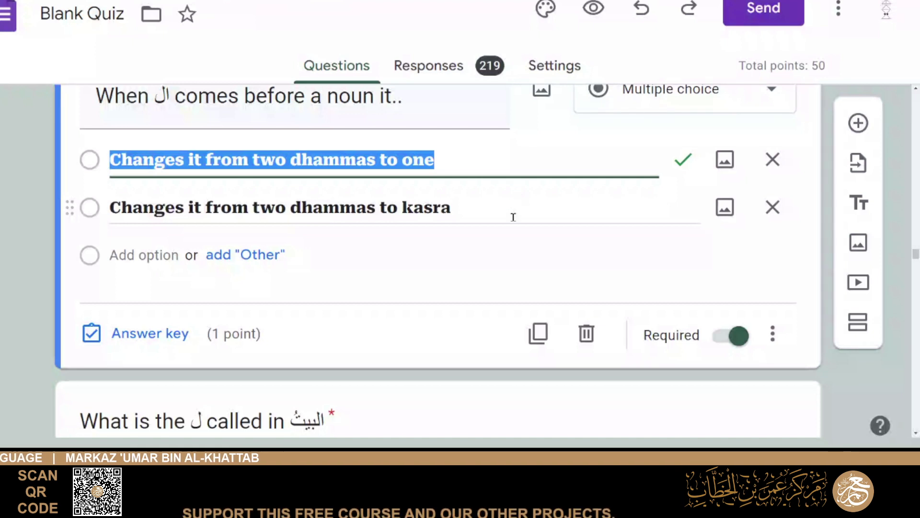
{"action": "scroll", "coordinate": [514, 217], "scroll_direction": "down", "scroll_amount": 3}
{"action": "left_click", "coordinate": [445, 214]}
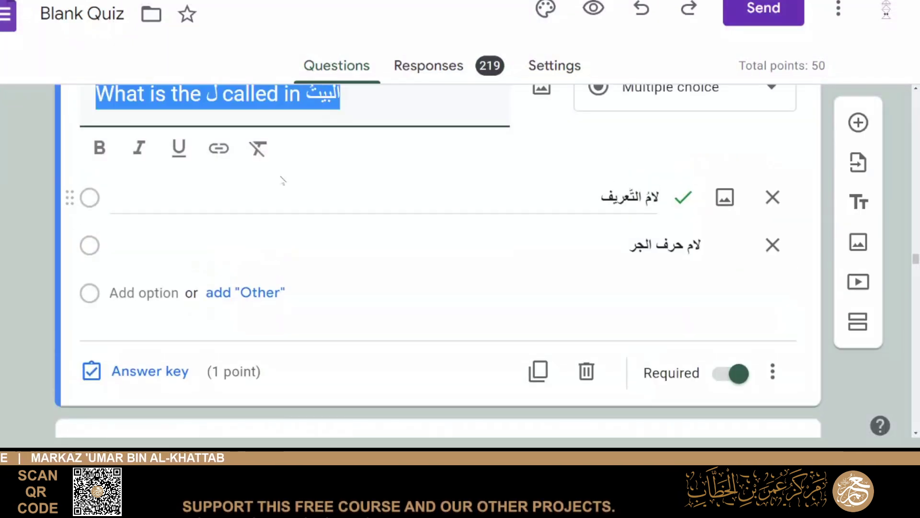
- Recheck the marked answer for the ل in البيتُ, and open "Which sentence is correct?" to check its marked sentence
{"action": "left_click", "coordinate": [267, 159]}
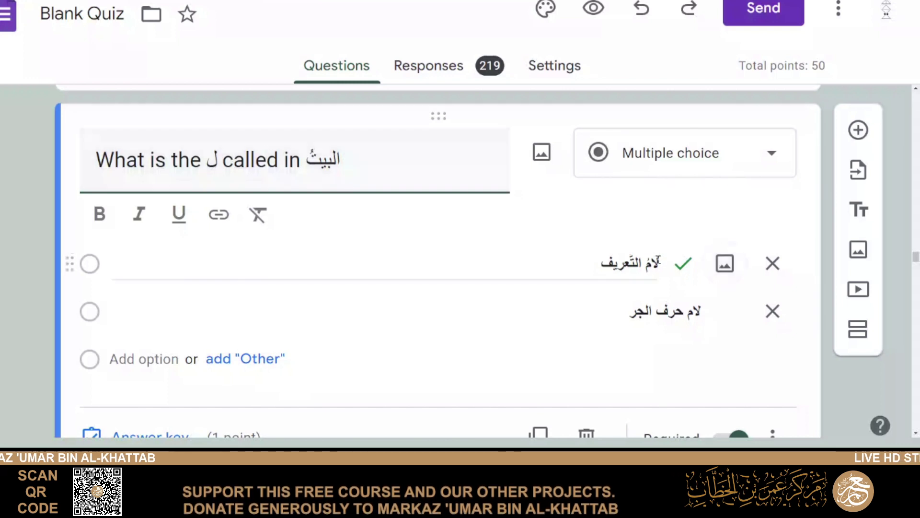
{"action": "left_click", "coordinate": [630, 263]}
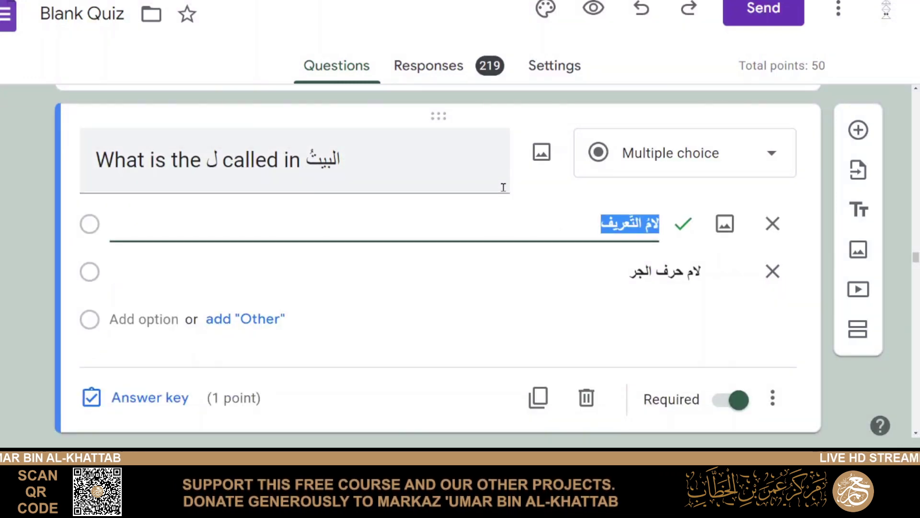
{"action": "scroll", "coordinate": [518, 214], "scroll_direction": "down", "scroll_amount": 4}
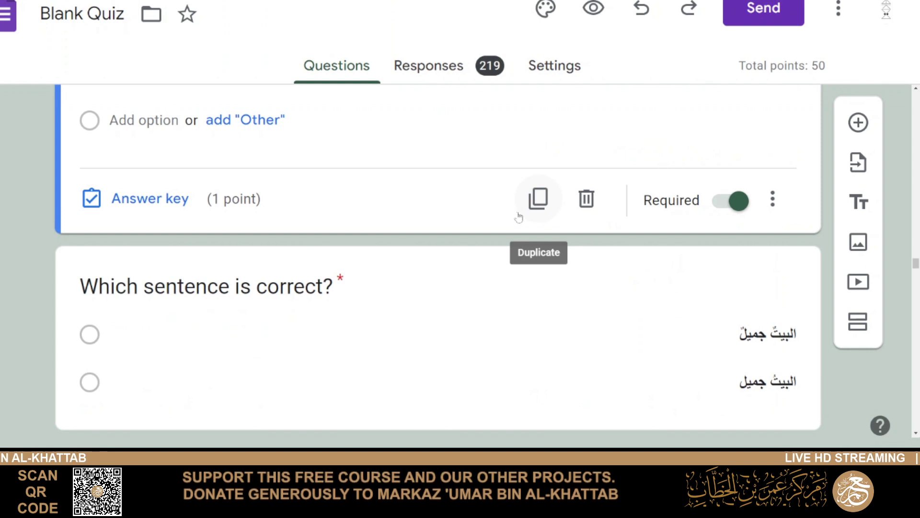
{"action": "scroll", "coordinate": [514, 220], "scroll_direction": "down", "scroll_amount": 1}
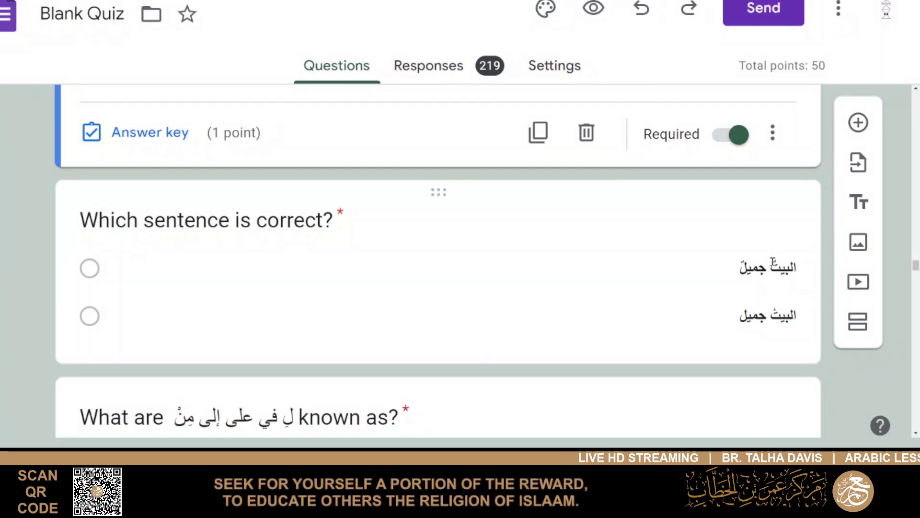
{"action": "left_click", "coordinate": [599, 356]}
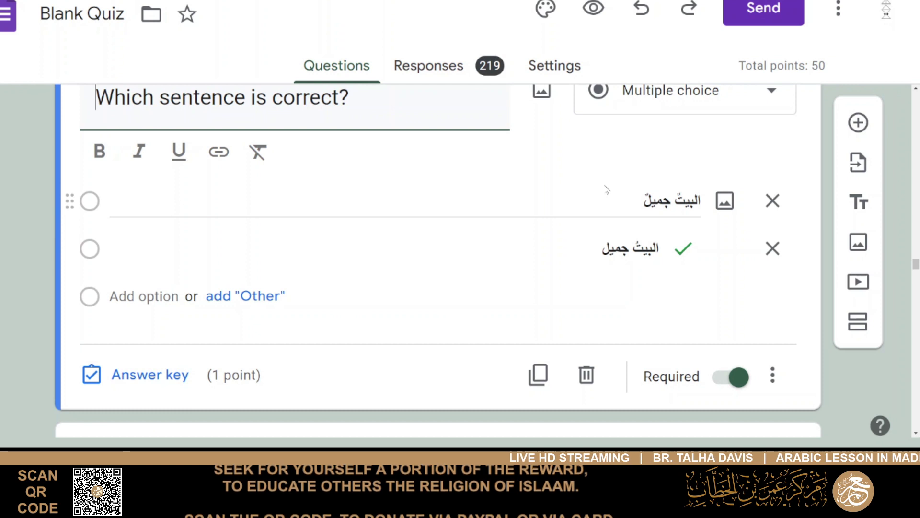
{"action": "left_click", "coordinate": [531, 242]}
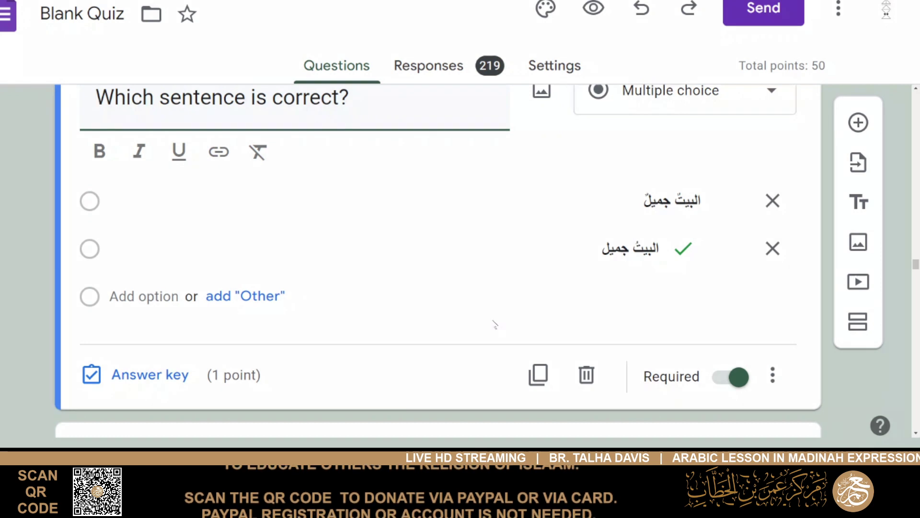
- Open the two questions on what لِ في على إلى مِنْ are known as and what they do to check their marked answers
{"action": "scroll", "coordinate": [495, 320], "scroll_direction": "down", "scroll_amount": 1}
{"action": "scroll", "coordinate": [495, 290], "scroll_direction": "down", "scroll_amount": 1}
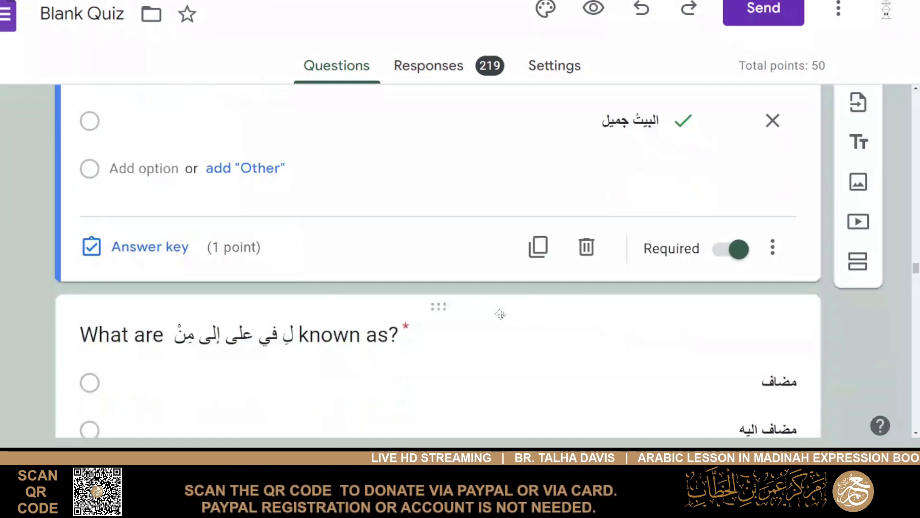
{"action": "scroll", "coordinate": [385, 229], "scroll_direction": "down", "scroll_amount": 2}
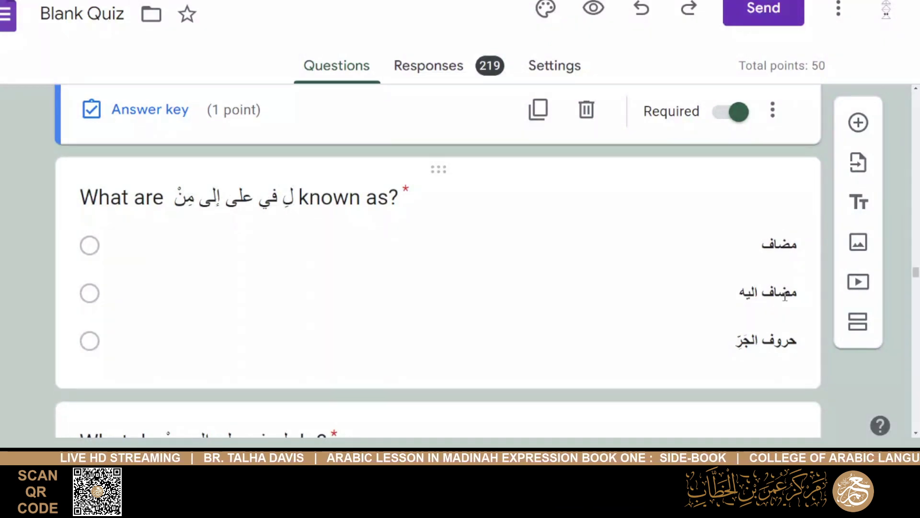
{"action": "left_click", "coordinate": [766, 341]}
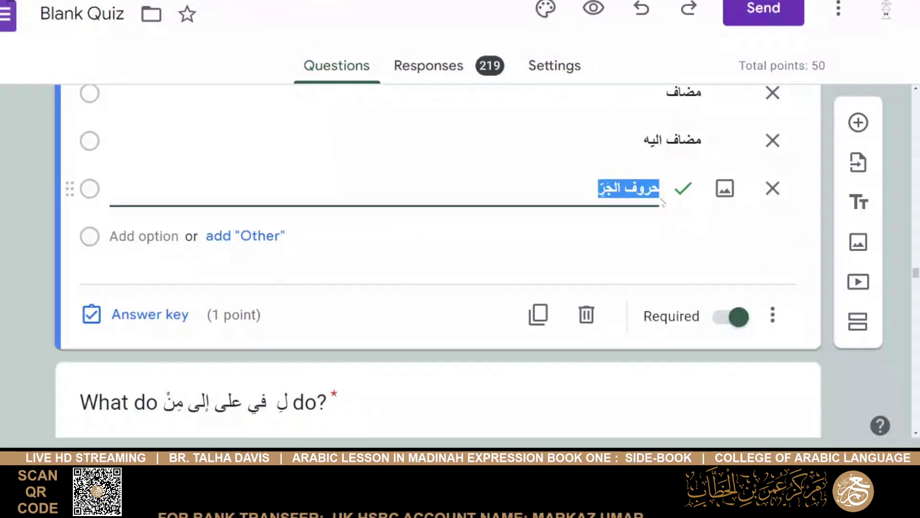
{"action": "scroll", "coordinate": [445, 298], "scroll_direction": "down", "scroll_amount": 5}
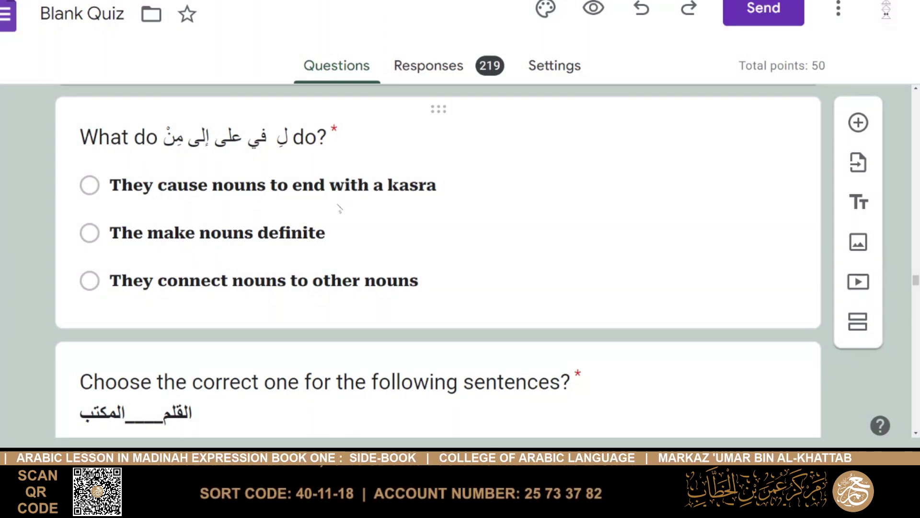
{"action": "left_click", "coordinate": [338, 188]}
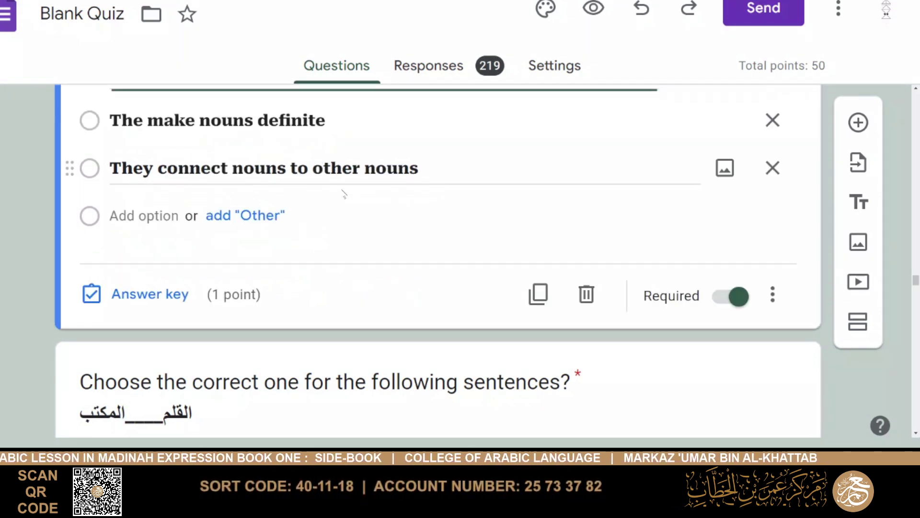
{"action": "scroll", "coordinate": [343, 193], "scroll_direction": "up", "scroll_amount": 3}
- Open the dropdown question القلم ____ المكتب and check its wording and which preposition is marked correct
{"action": "scroll", "coordinate": [414, 245], "scroll_direction": "down", "scroll_amount": 8}
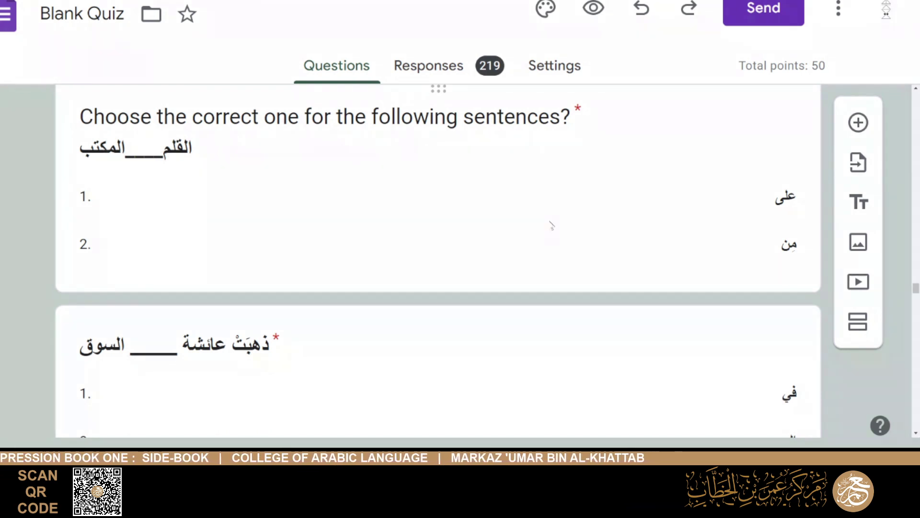
{"action": "left_click", "coordinate": [550, 147]}
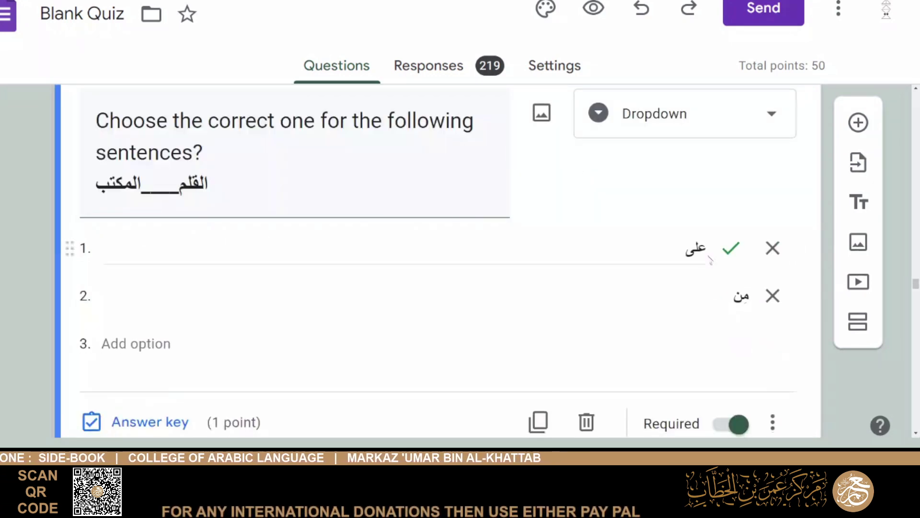
{"action": "left_click", "coordinate": [742, 296]}
{"action": "left_click", "coordinate": [670, 163]}
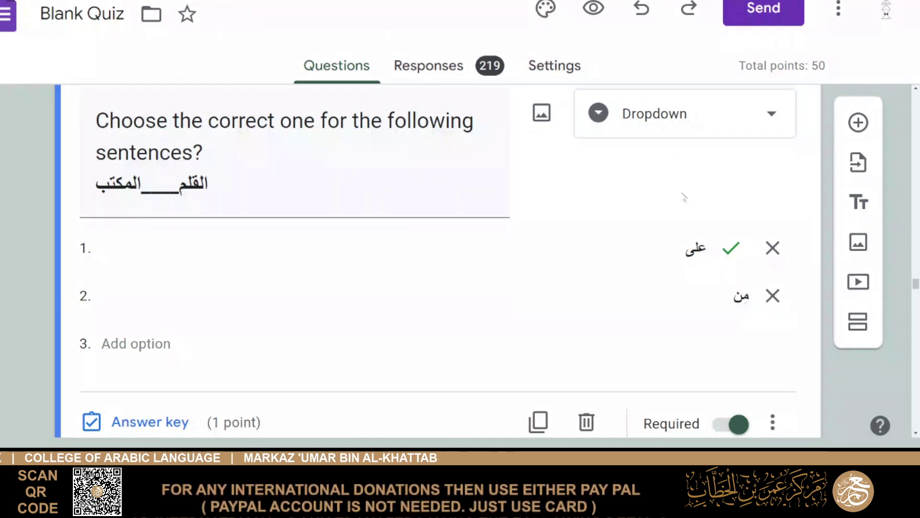
{"action": "left_click_drag", "start_coordinate": [99, 119], "coordinate": [208, 185]}
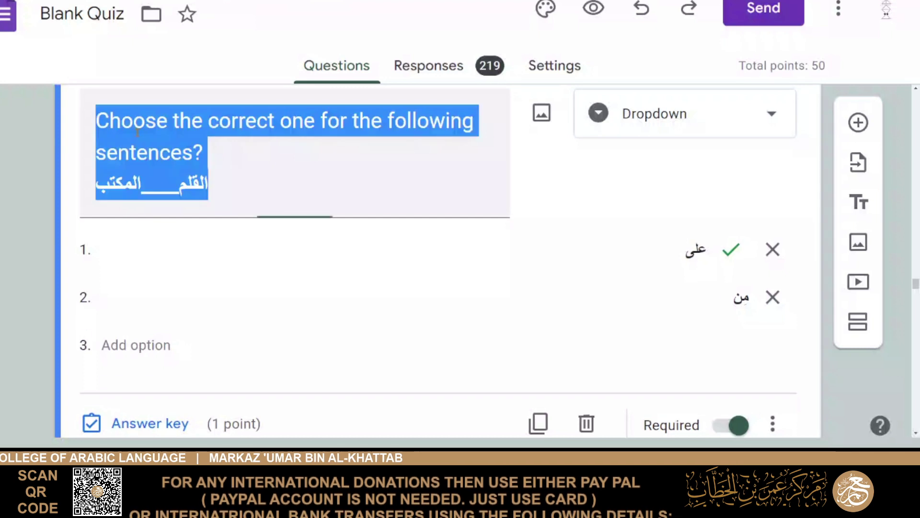
{"action": "left_click", "coordinate": [348, 181]}
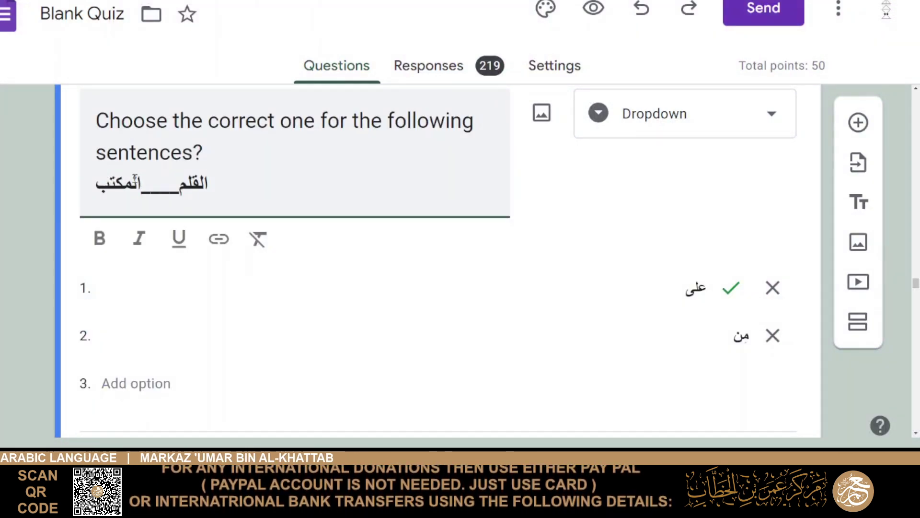
{"action": "left_click", "coordinate": [760, 222]}
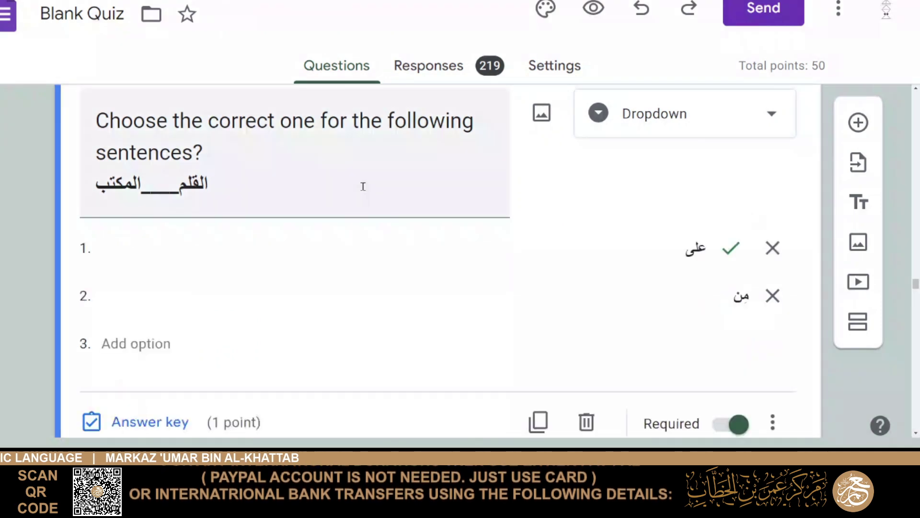
- Open the fill-in questions ending in السوق and اليابان in turn to check which preposition is marked correct
{"action": "scroll", "coordinate": [369, 264], "scroll_direction": "down", "scroll_amount": 3}
{"action": "scroll", "coordinate": [369, 261], "scroll_direction": "down", "scroll_amount": 3}
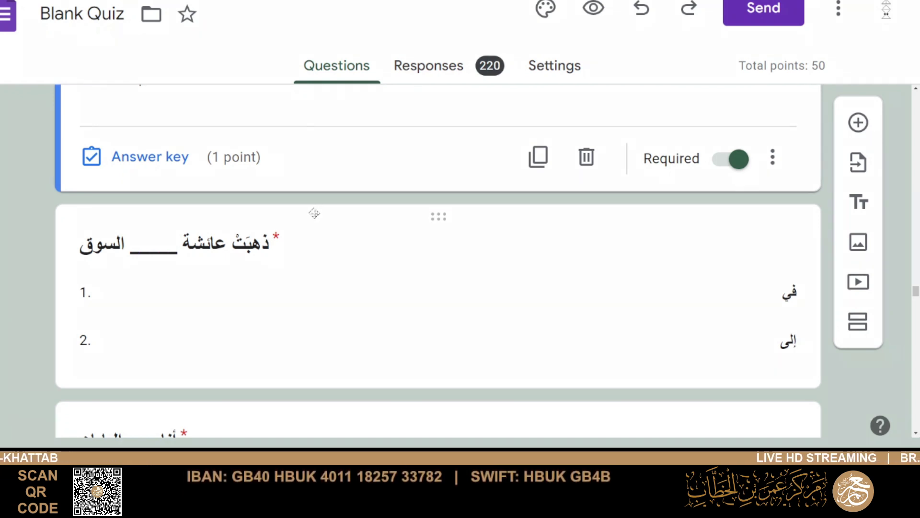
{"action": "left_click", "coordinate": [413, 235]}
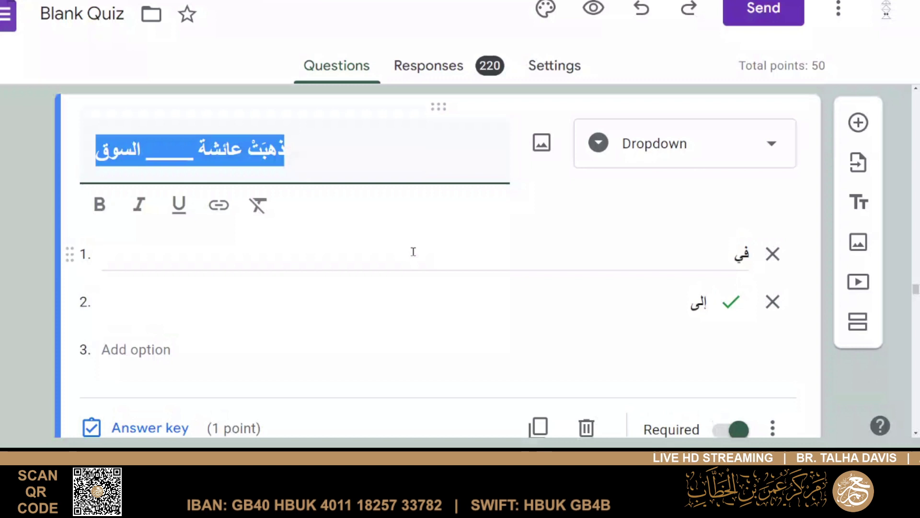
{"action": "scroll", "coordinate": [414, 251], "scroll_direction": "down", "scroll_amount": 8}
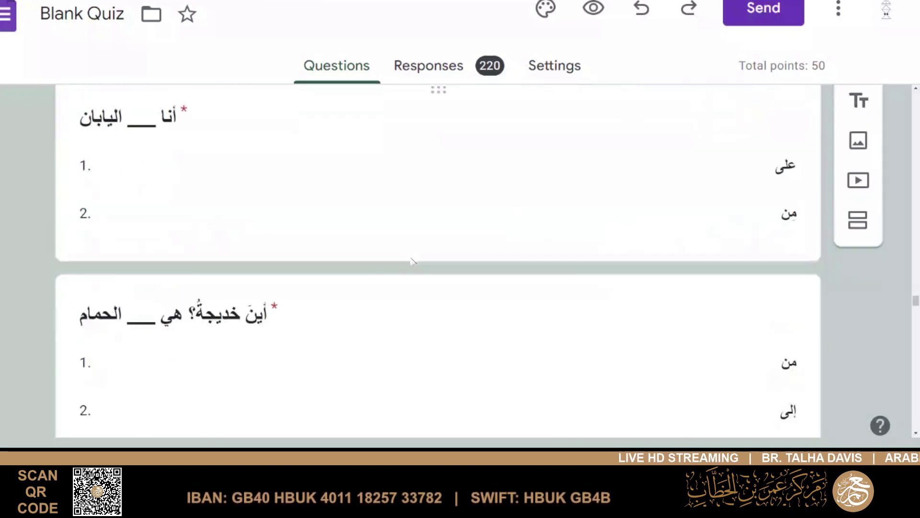
{"action": "left_click", "coordinate": [377, 105]}
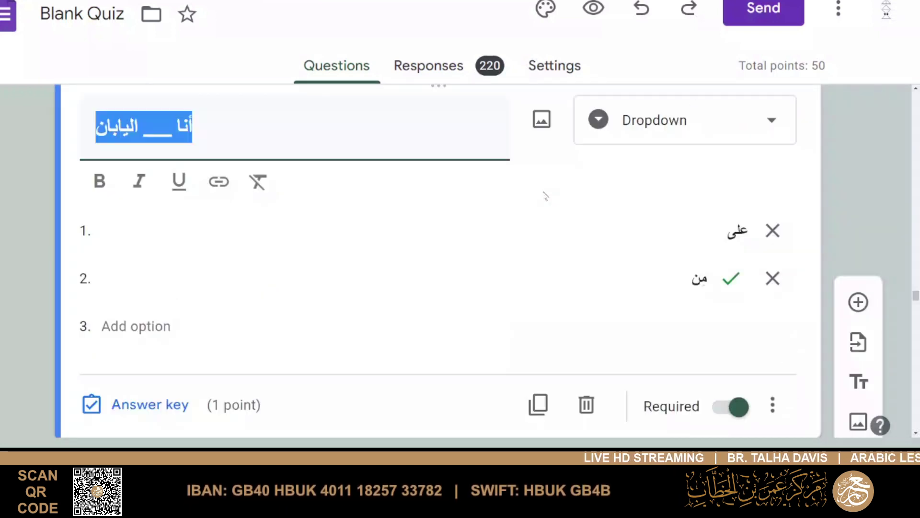
{"action": "left_click", "coordinate": [271, 127]}
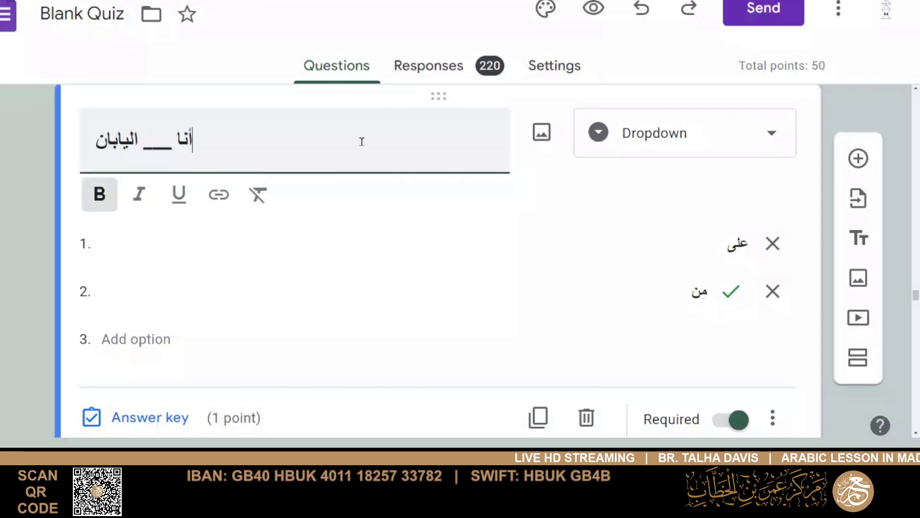
- Open the fill-in question ending in هي ___ الحمام and compare its wording with the preposition marked correct
{"action": "scroll", "coordinate": [380, 206], "scroll_direction": "down", "scroll_amount": 8}
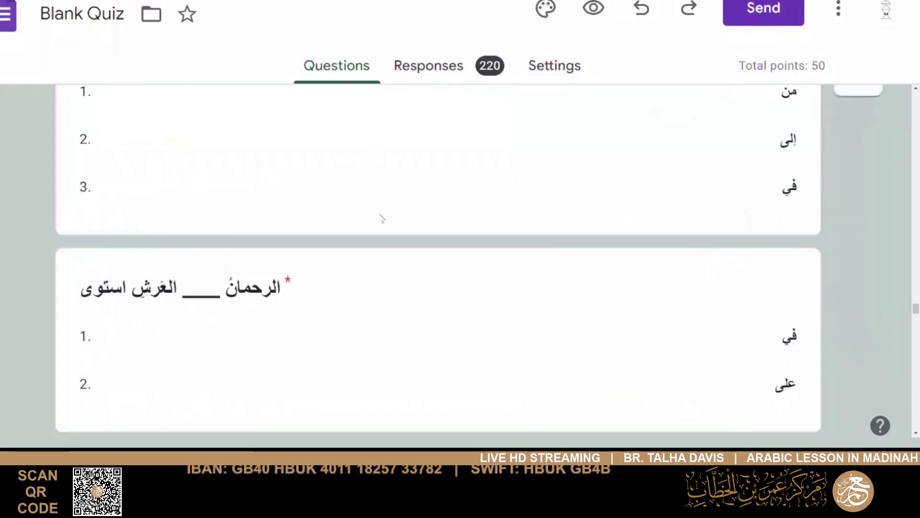
{"action": "scroll", "coordinate": [372, 199], "scroll_direction": "up", "scroll_amount": 2}
{"action": "scroll", "coordinate": [372, 199], "scroll_direction": "up", "scroll_amount": 3}
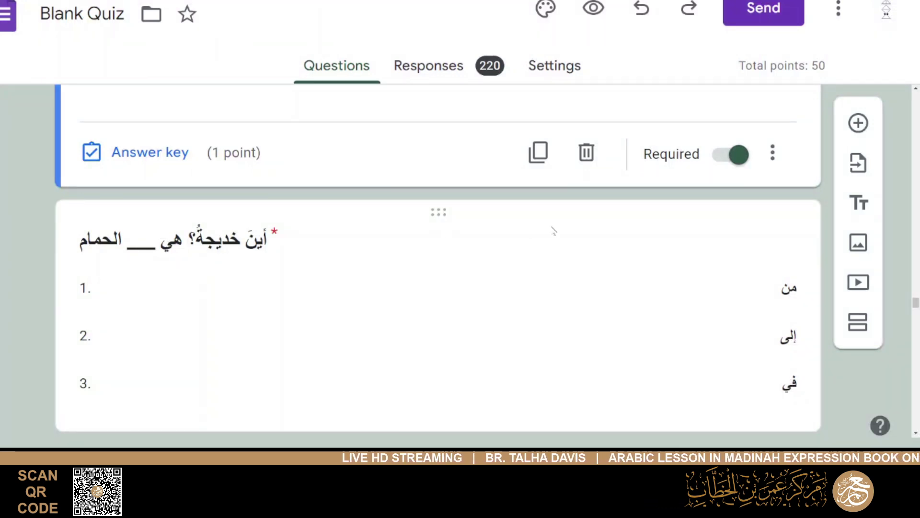
{"action": "left_click", "coordinate": [743, 384]}
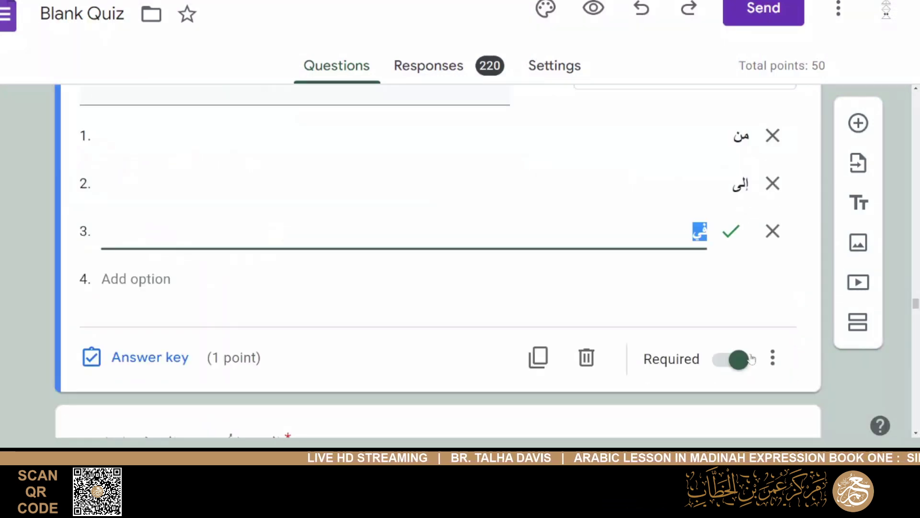
{"action": "left_click", "coordinate": [645, 289]}
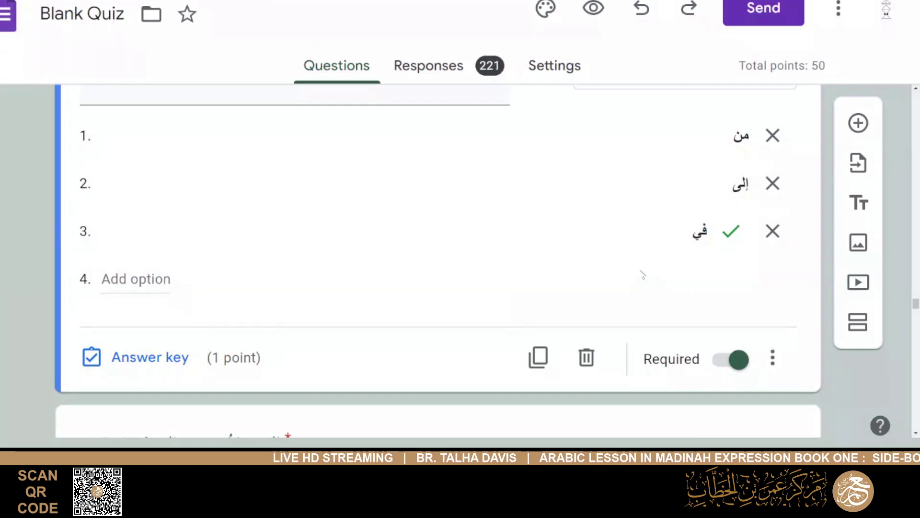
{"action": "scroll", "coordinate": [643, 274], "scroll_direction": "up", "scroll_amount": 4}
{"action": "scroll", "coordinate": [643, 274], "scroll_direction": "down", "scroll_amount": 4}
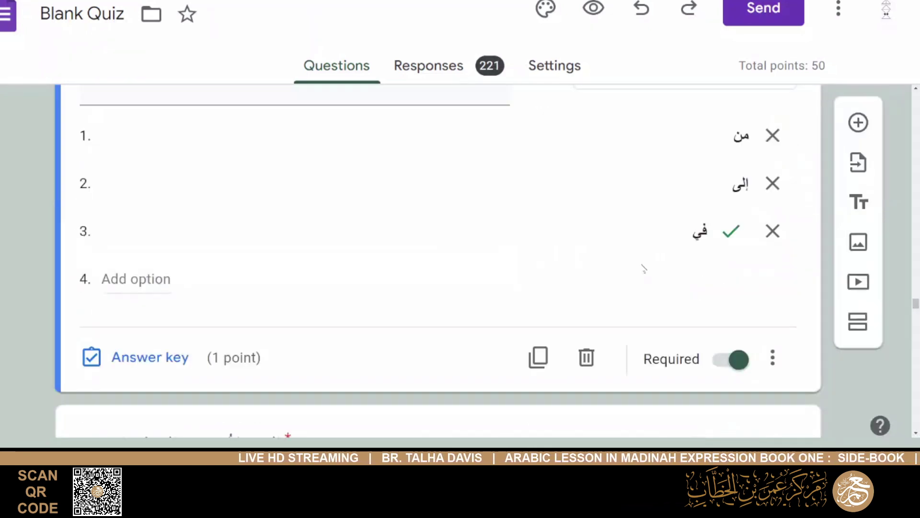
{"action": "scroll", "coordinate": [643, 274], "scroll_direction": "up", "scroll_amount": 4}
- Open the fill-in question الرحمانُ ____ العَرشِ استوى to check its wording and the preposition marked correct
{"action": "scroll", "coordinate": [642, 274], "scroll_direction": "down", "scroll_amount": 8}
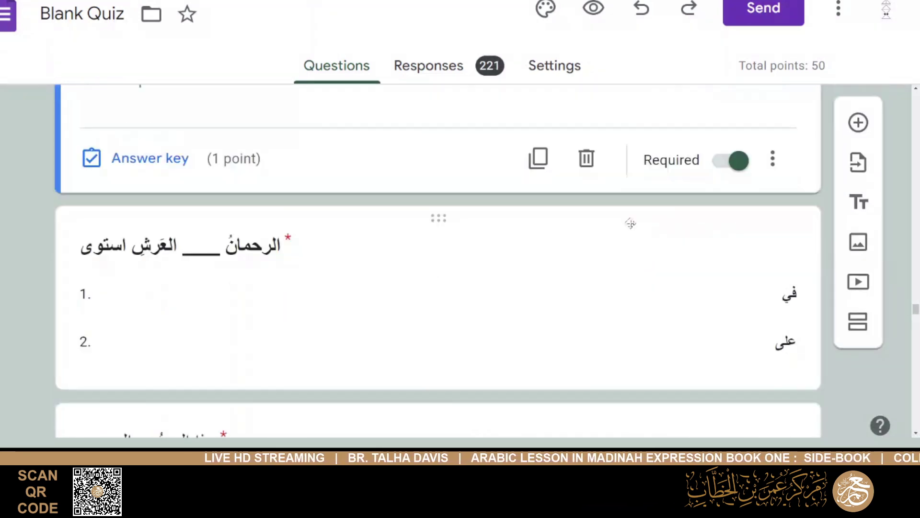
{"action": "left_click", "coordinate": [630, 218]}
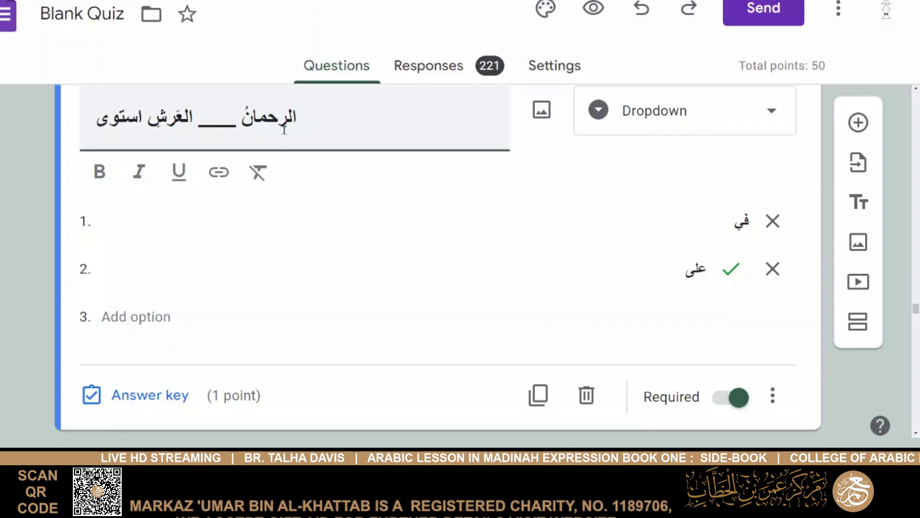
{"action": "left_click", "coordinate": [241, 115]}
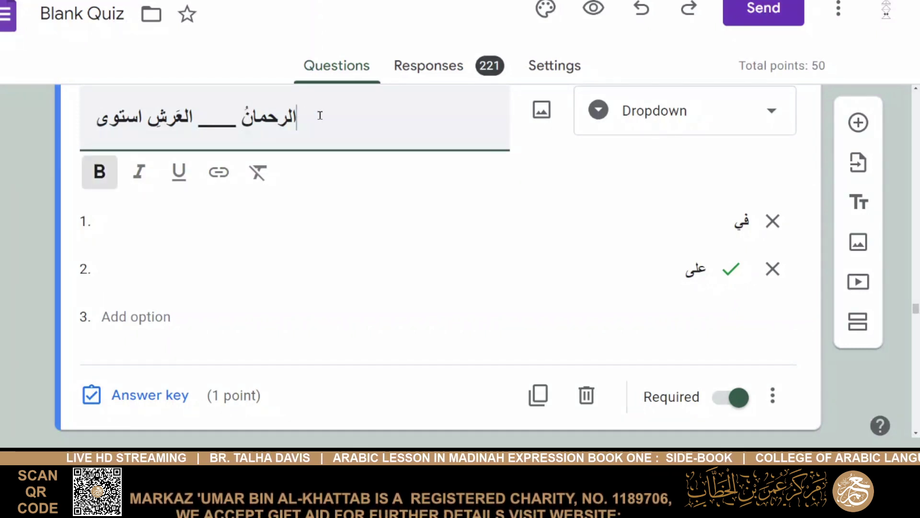
{"action": "type", "text": "ّ"}
{"action": "key", "text": "BackSpace"}
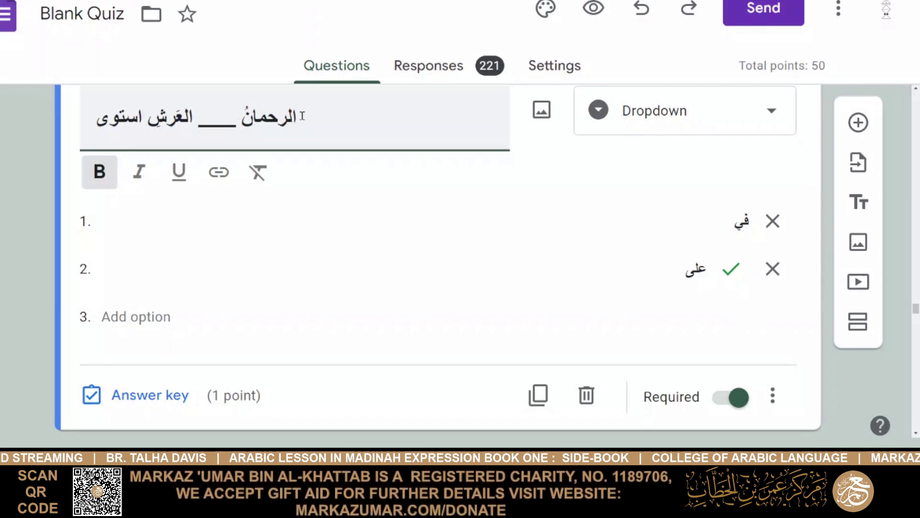
- Read through the هذا البيتُ ـــ المدرسِ question, and open "What is يا called?" to check its marked answer
{"action": "scroll", "coordinate": [498, 264], "scroll_direction": "down", "scroll_amount": 3}
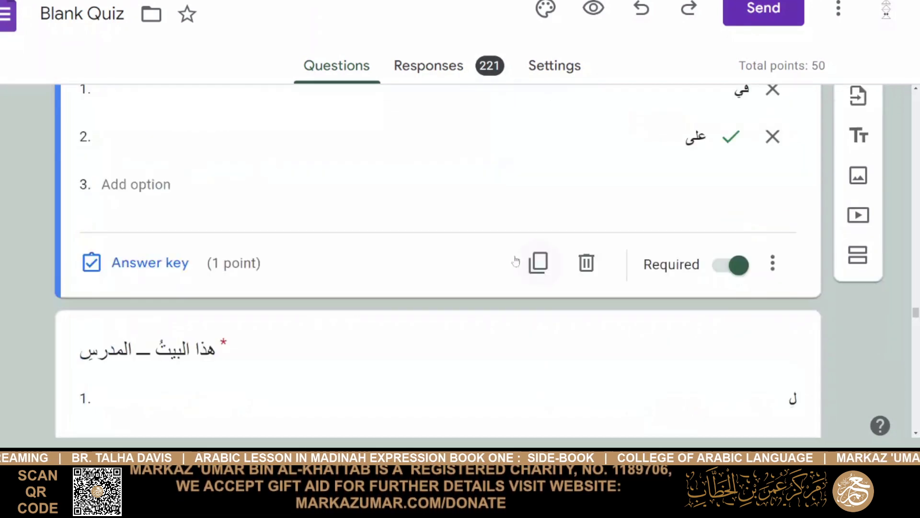
{"action": "scroll", "coordinate": [516, 259], "scroll_direction": "down", "scroll_amount": 4}
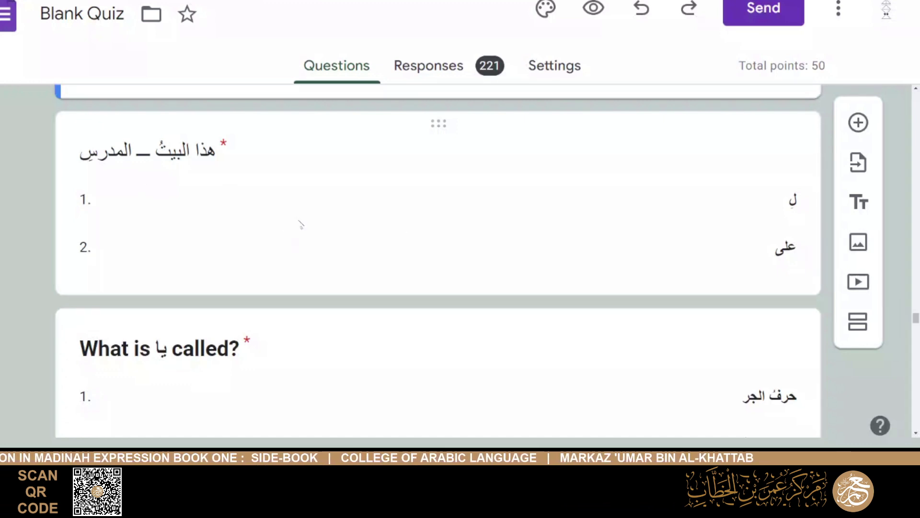
{"action": "scroll", "coordinate": [301, 224], "scroll_direction": "down", "scroll_amount": 4}
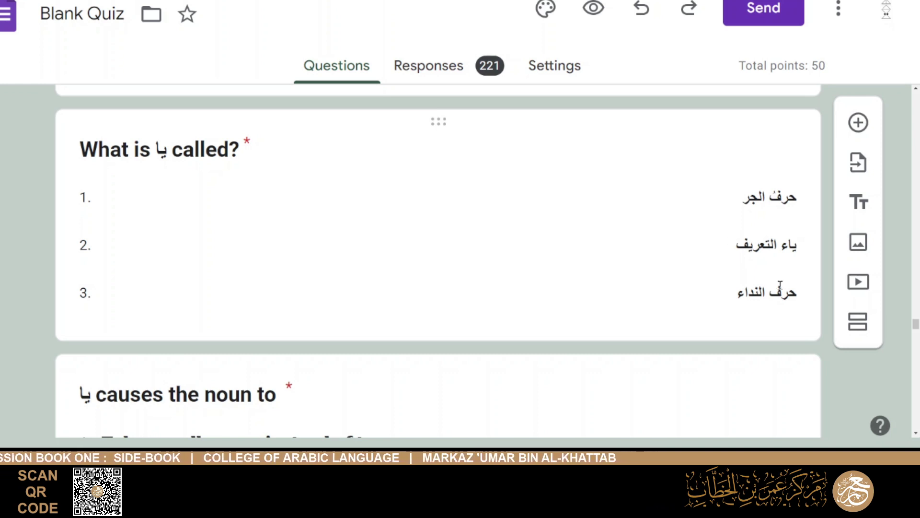
{"action": "left_click", "coordinate": [712, 295]}
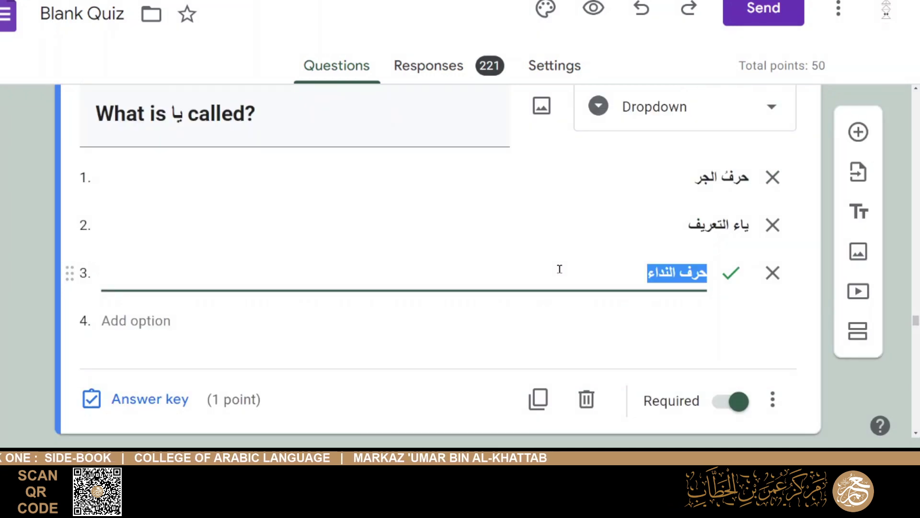
- Open the questions "يا causes the noun to" and "What is the difference between masculine and feminine names?" to check their marked answers
{"action": "scroll", "coordinate": [468, 316], "scroll_direction": "down", "scroll_amount": 5}
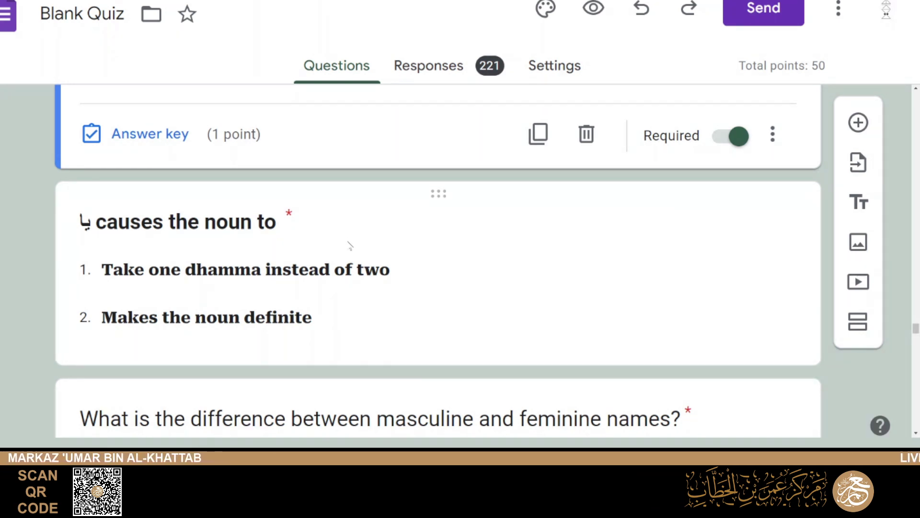
{"action": "left_click", "coordinate": [488, 265]}
{"action": "scroll", "coordinate": [512, 252], "scroll_direction": "down", "scroll_amount": 4}
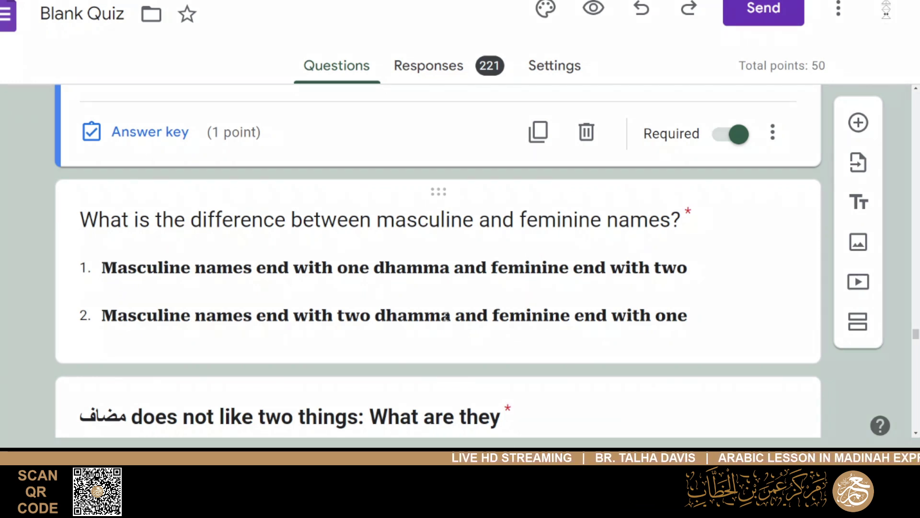
{"action": "left_click", "coordinate": [446, 316]}
{"action": "scroll", "coordinate": [294, 311], "scroll_direction": "down", "scroll_amount": 8}
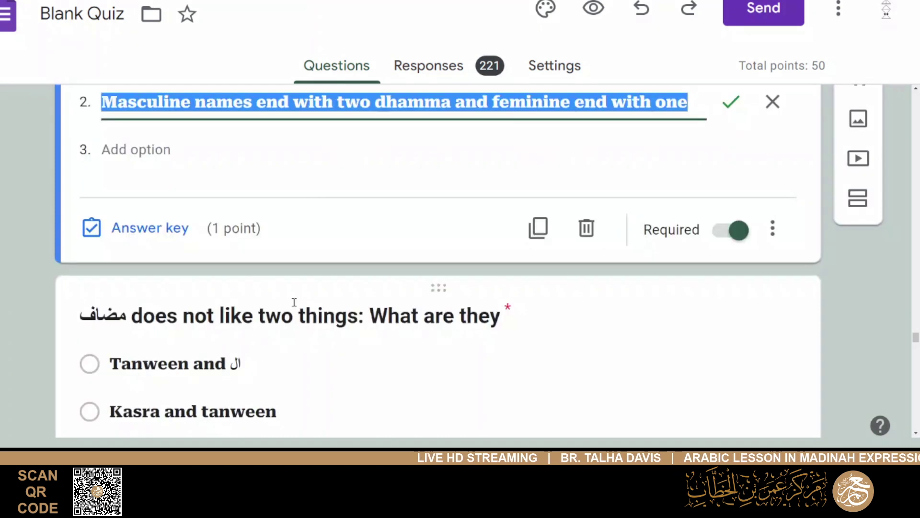
{"action": "scroll", "coordinate": [294, 307], "scroll_direction": "up", "scroll_amount": 5}
- Open the question on the two things مضاف does not like to check which option is marked correct
{"action": "scroll", "coordinate": [283, 321], "scroll_direction": "down", "scroll_amount": 3}
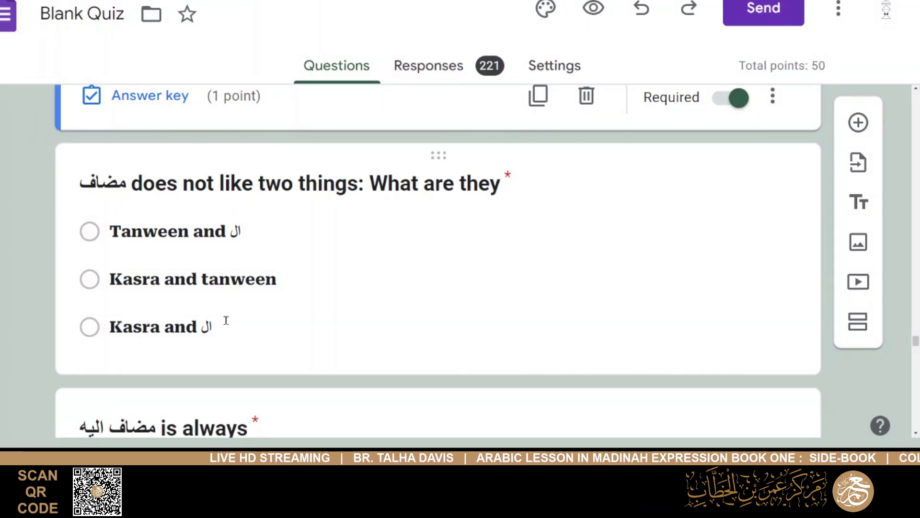
{"action": "left_click", "coordinate": [247, 224]}
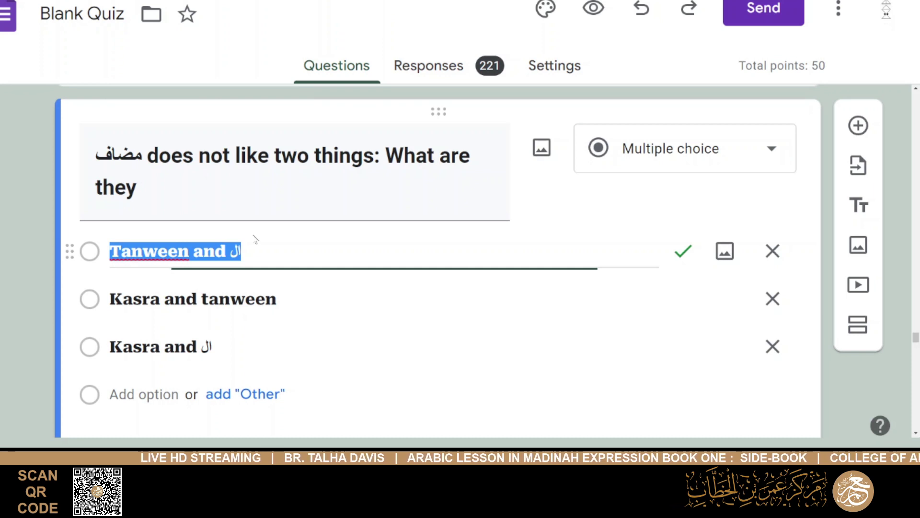
{"action": "left_click", "coordinate": [256, 239]}
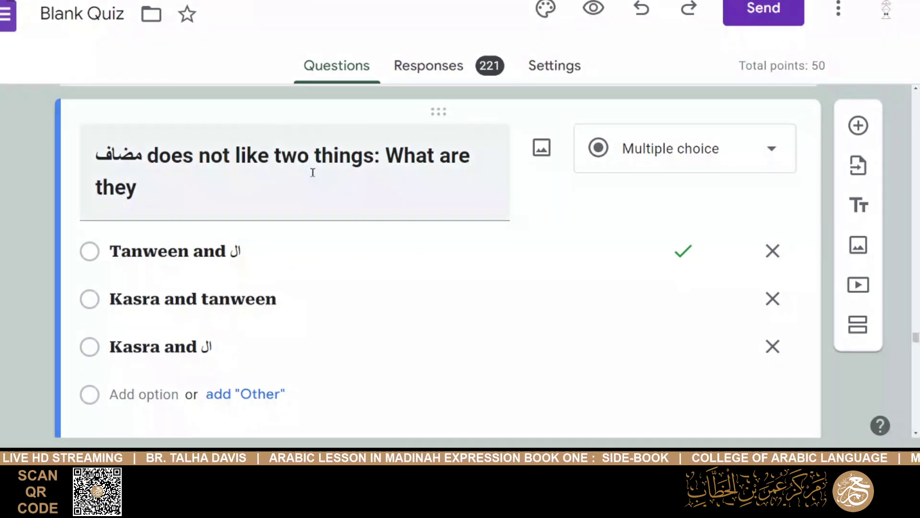
- Open the question "مضاف اليه is always" to check which option is marked correct
{"action": "scroll", "coordinate": [312, 171], "scroll_direction": "down", "scroll_amount": 5}
{"action": "scroll", "coordinate": [315, 210], "scroll_direction": "down", "scroll_amount": 3}
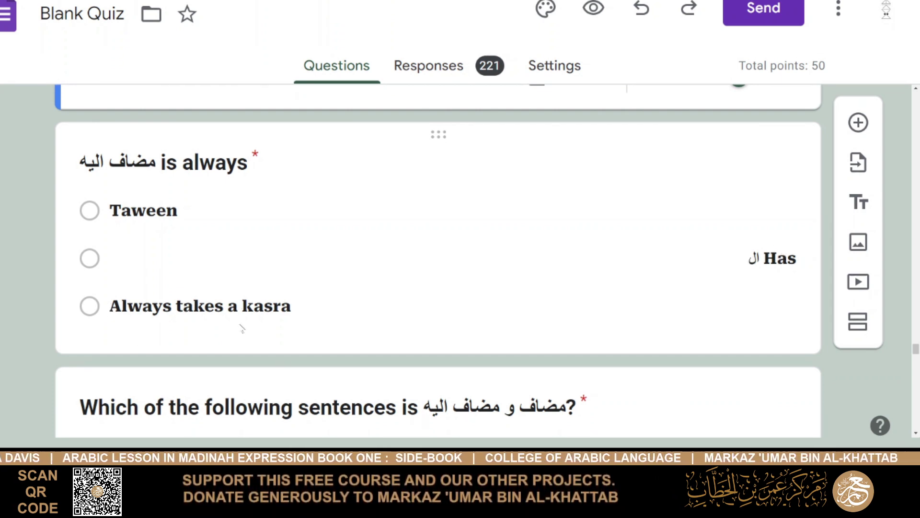
{"action": "left_click", "coordinate": [236, 308]}
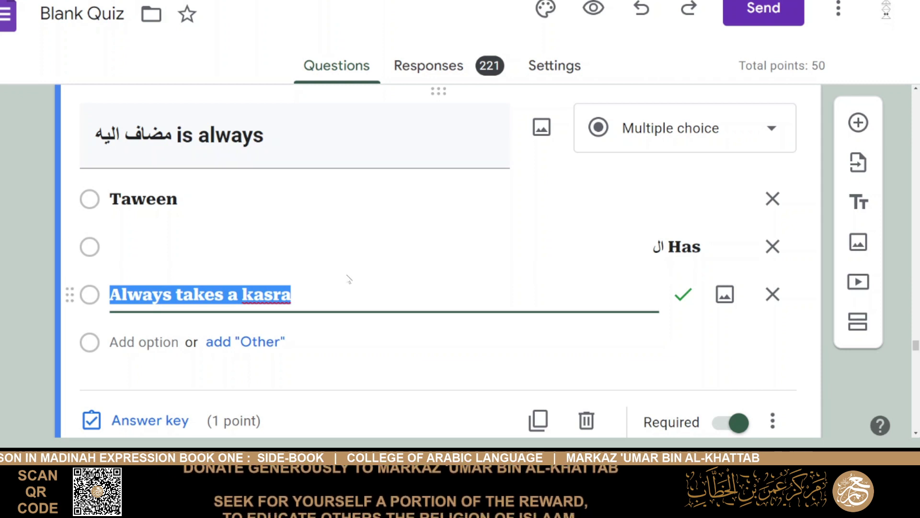
- Open the first "Which of the following sentences is مضاف و مضاف اليه?" question and compare its four options with the marked answer
{"action": "scroll", "coordinate": [348, 279], "scroll_direction": "down", "scroll_amount": 7}
{"action": "left_click", "coordinate": [298, 175]}
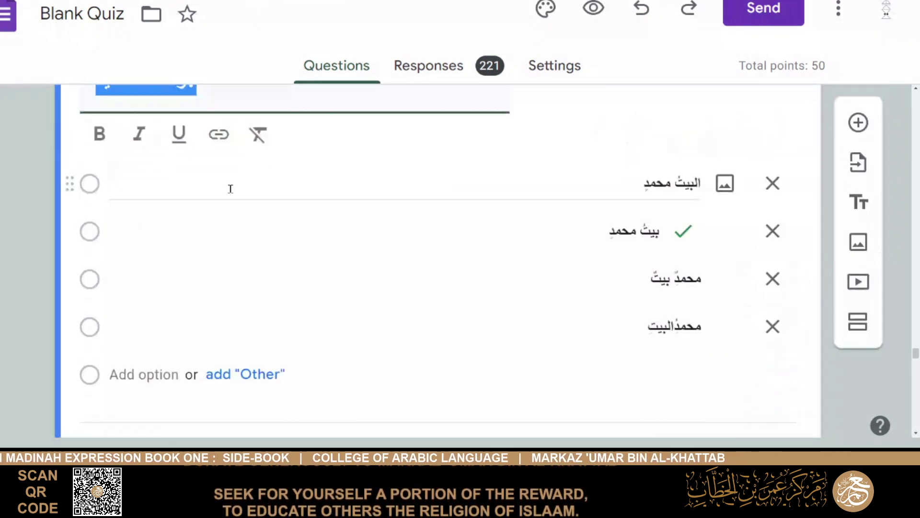
{"action": "scroll", "coordinate": [219, 216], "scroll_direction": "up", "scroll_amount": 4}
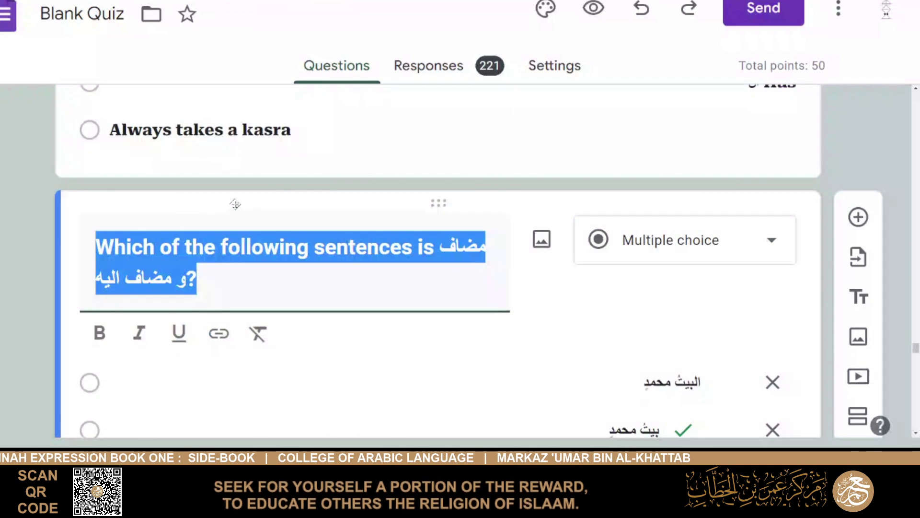
{"action": "left_click", "coordinate": [556, 304]}
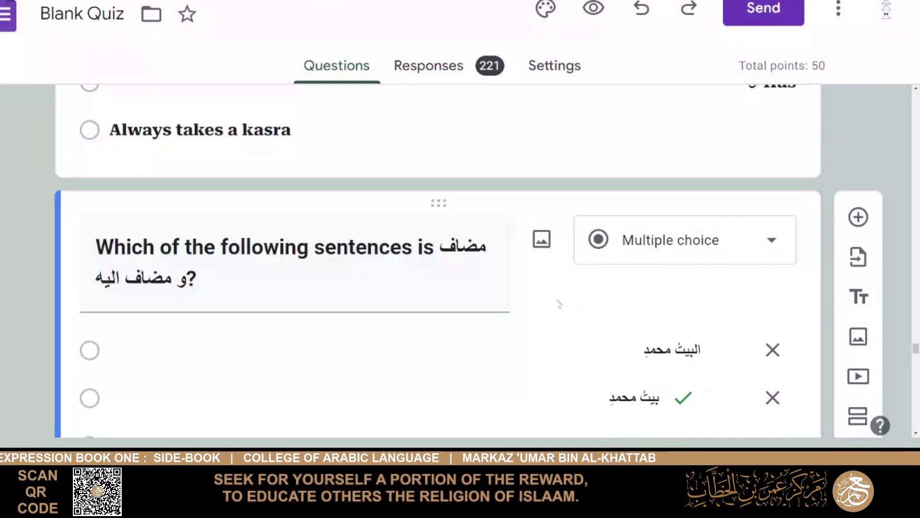
{"action": "scroll", "coordinate": [563, 275], "scroll_direction": "down", "scroll_amount": 1}
{"action": "scroll", "coordinate": [563, 275], "scroll_direction": "down", "scroll_amount": 3}
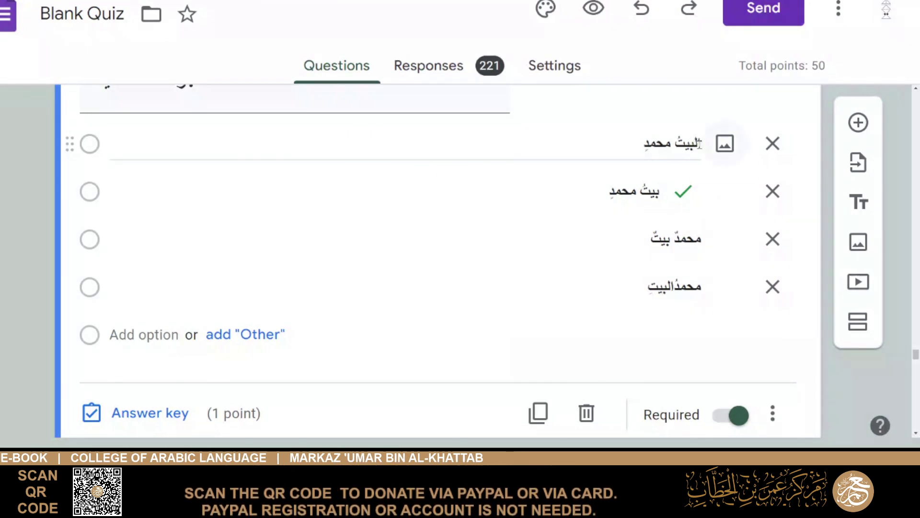
{"action": "left_click", "coordinate": [667, 194]}
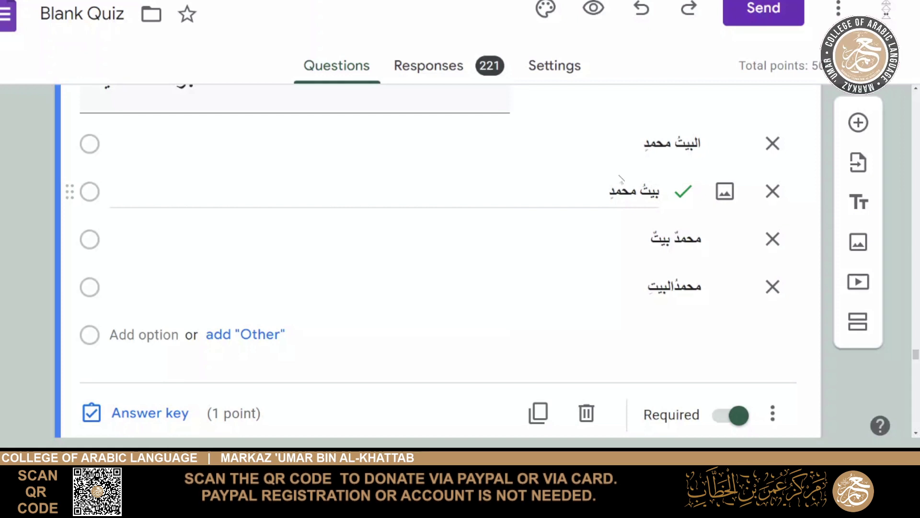
{"action": "left_click", "coordinate": [641, 253]}
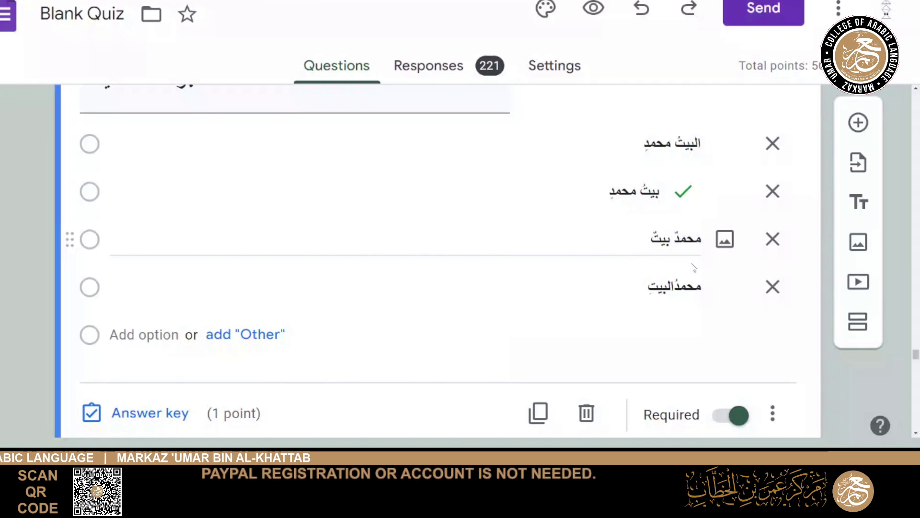
{"action": "left_click", "coordinate": [693, 282]}
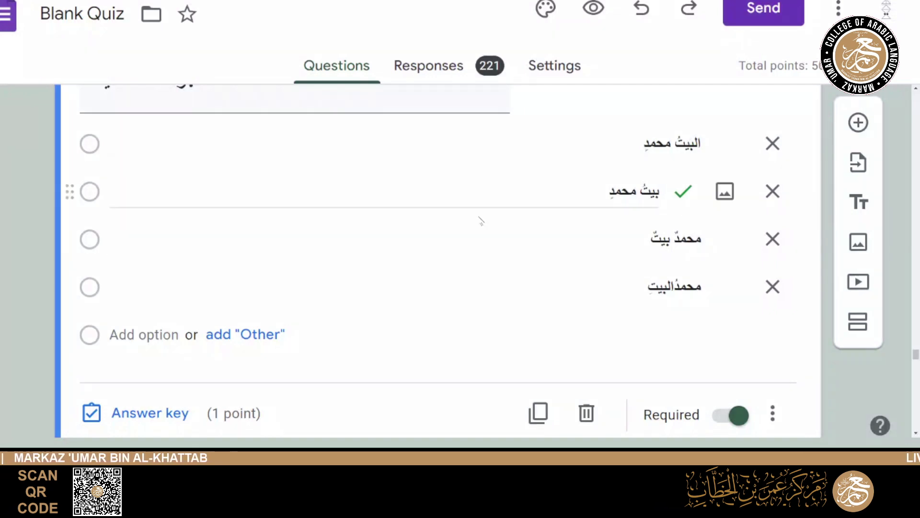
- Open the مضاف و مضاف اليه question with the car and teacher options to check which phrase is marked correct
{"action": "scroll", "coordinate": [487, 230], "scroll_direction": "down", "scroll_amount": 6}
{"action": "scroll", "coordinate": [486, 233], "scroll_direction": "up", "scroll_amount": 3}
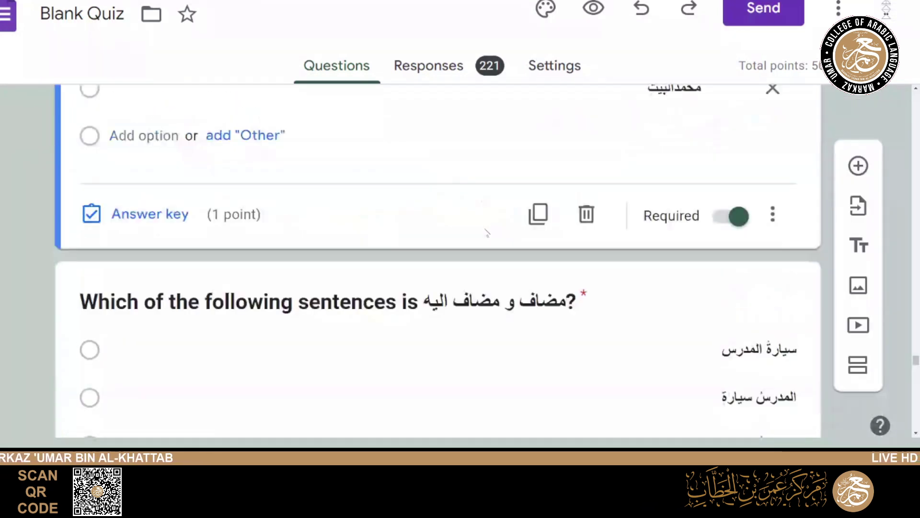
{"action": "scroll", "coordinate": [486, 230], "scroll_direction": "down", "scroll_amount": 3}
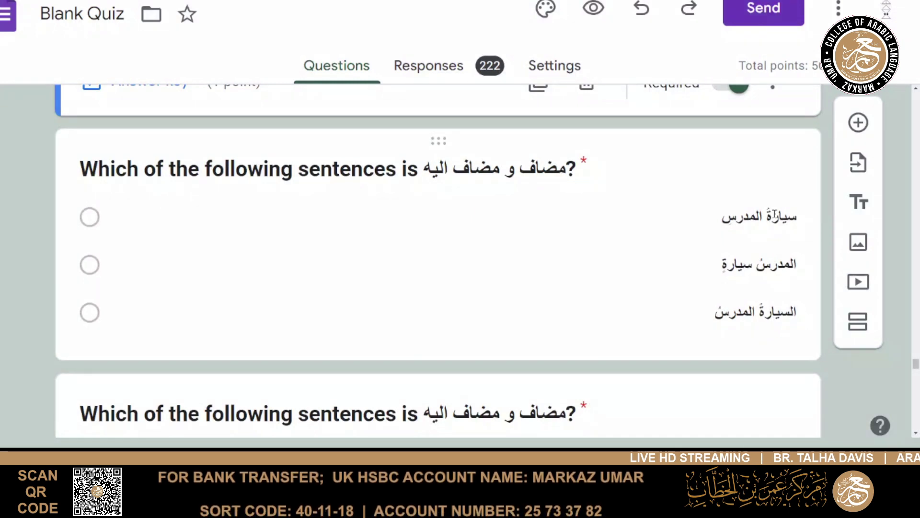
{"action": "type", "text": "ٓ"}
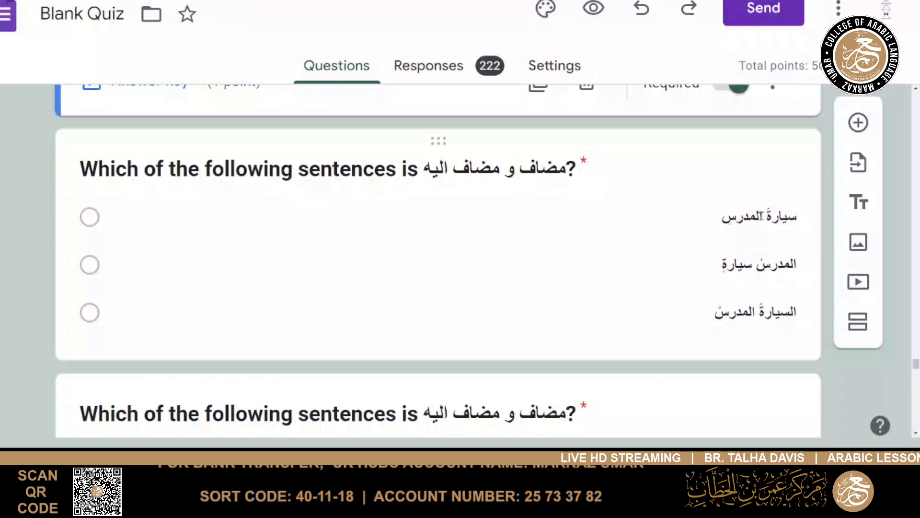
{"action": "left_click", "coordinate": [761, 216]}
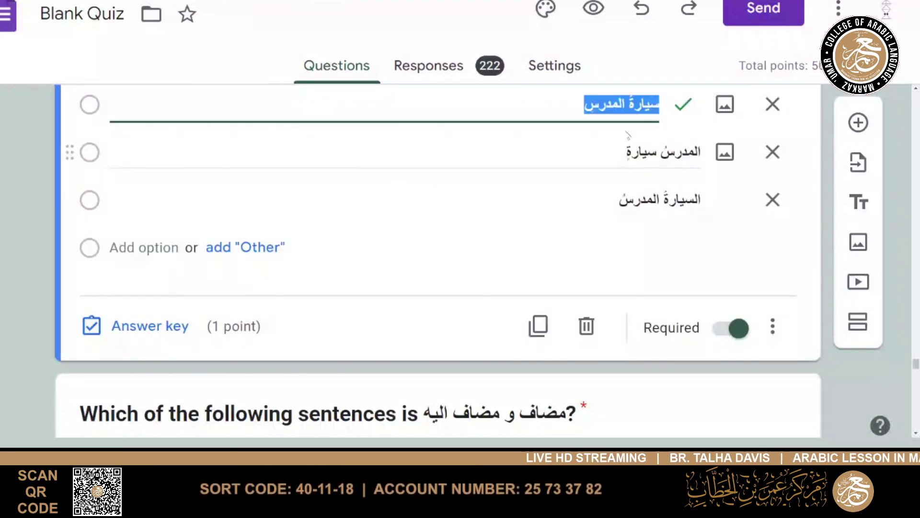
- Open the مضاف و مضاف اليه question with the كتاب options and the "Are all what?" question to check their marked answers
{"action": "scroll", "coordinate": [514, 171], "scroll_direction": "down", "scroll_amount": 5}
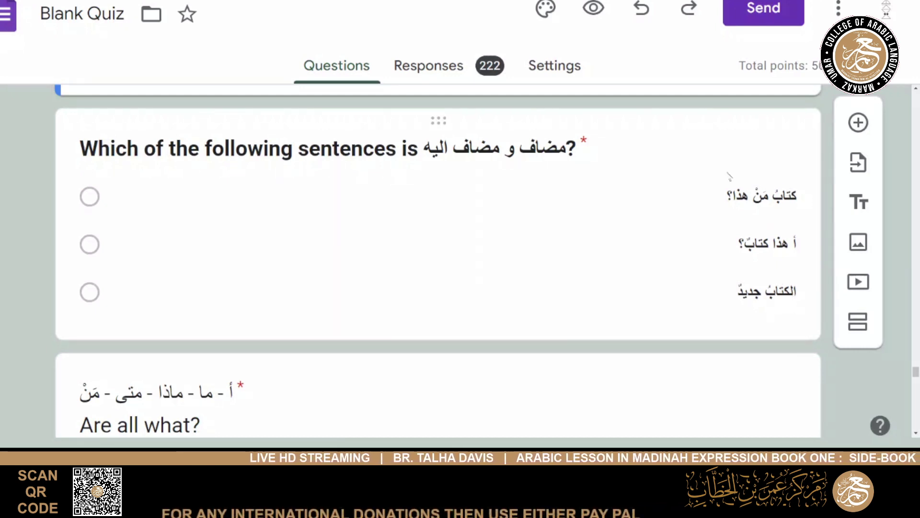
{"action": "left_click", "coordinate": [797, 173]}
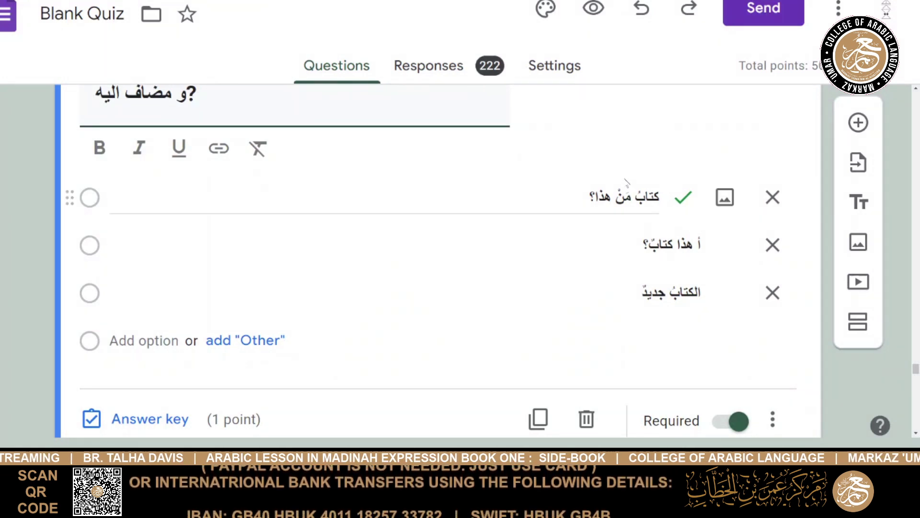
{"action": "scroll", "coordinate": [608, 179], "scroll_direction": "down", "scroll_amount": 5}
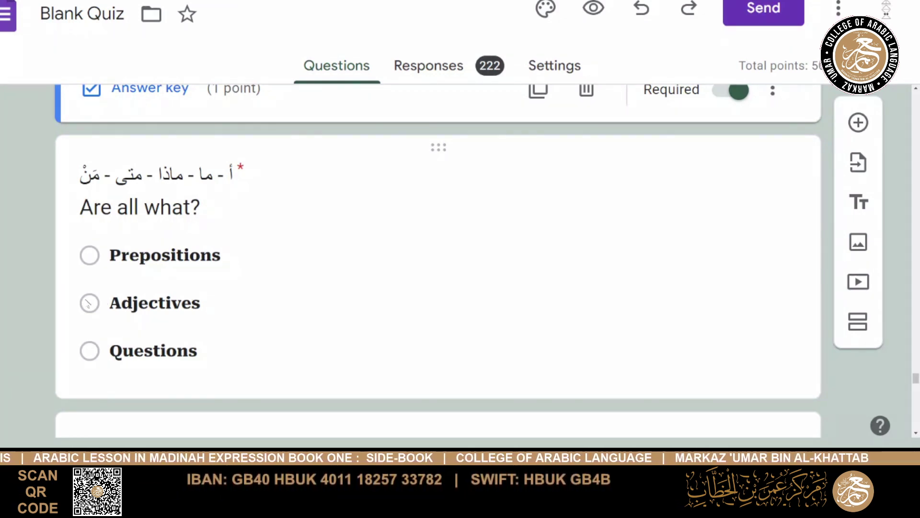
{"action": "left_click", "coordinate": [243, 284]}
{"action": "scroll", "coordinate": [417, 267], "scroll_direction": "down", "scroll_amount": 4}
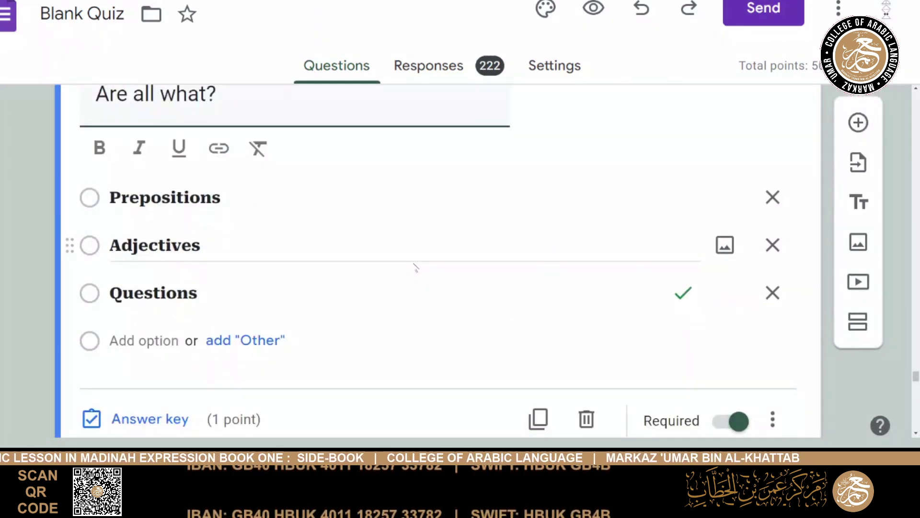
- Open the question listing four Arabic names to check which description of them is marked correct
{"action": "scroll", "coordinate": [416, 267], "scroll_direction": "down", "scroll_amount": 5}
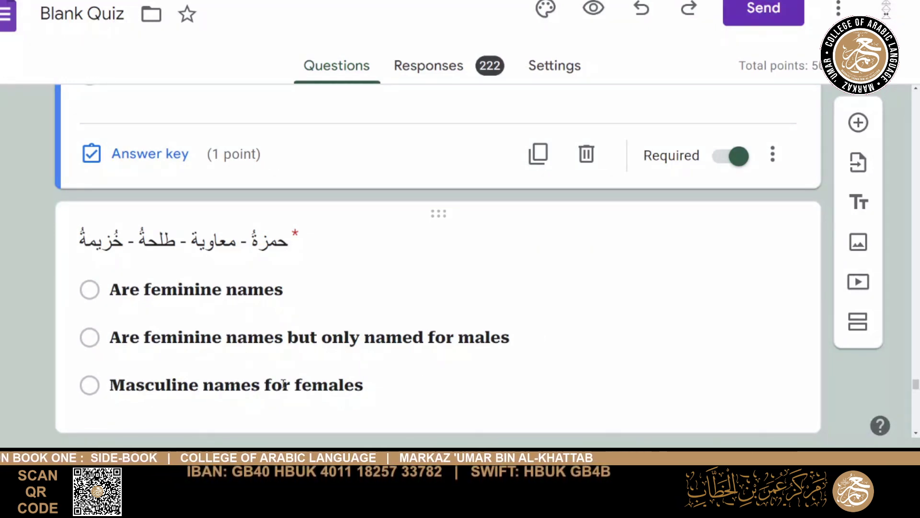
{"action": "left_click", "coordinate": [508, 337]}
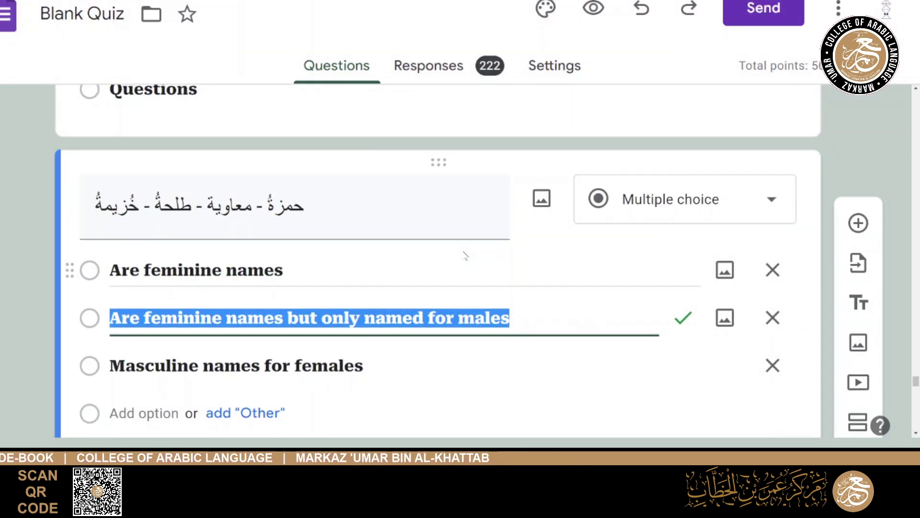
{"action": "left_click", "coordinate": [467, 259]}
- Read through the "Read the 3 Ayahs and then answer the questions" item and its answer options for counting حرف الجر
{"action": "scroll", "coordinate": [550, 269], "scroll_direction": "down", "scroll_amount": 3}
{"action": "scroll", "coordinate": [549, 273], "scroll_direction": "down", "scroll_amount": 5}
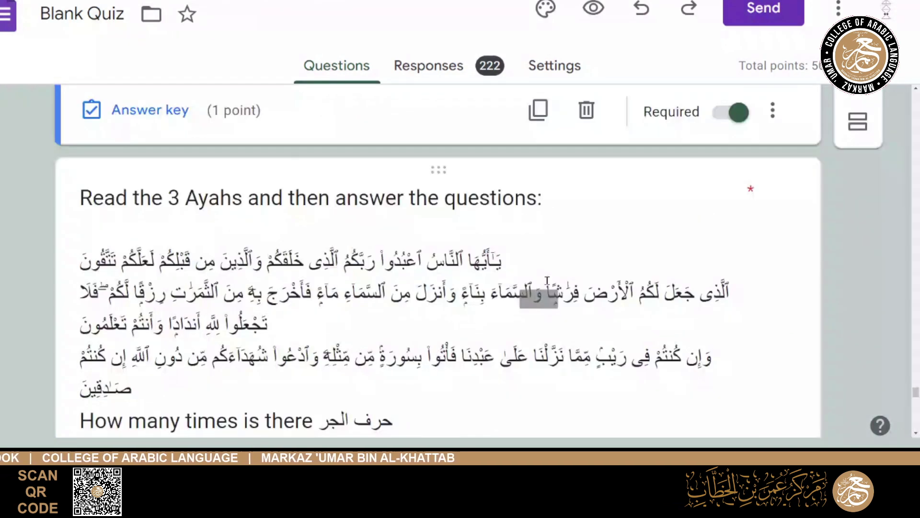
{"action": "scroll", "coordinate": [547, 281], "scroll_direction": "down", "scroll_amount": 1}
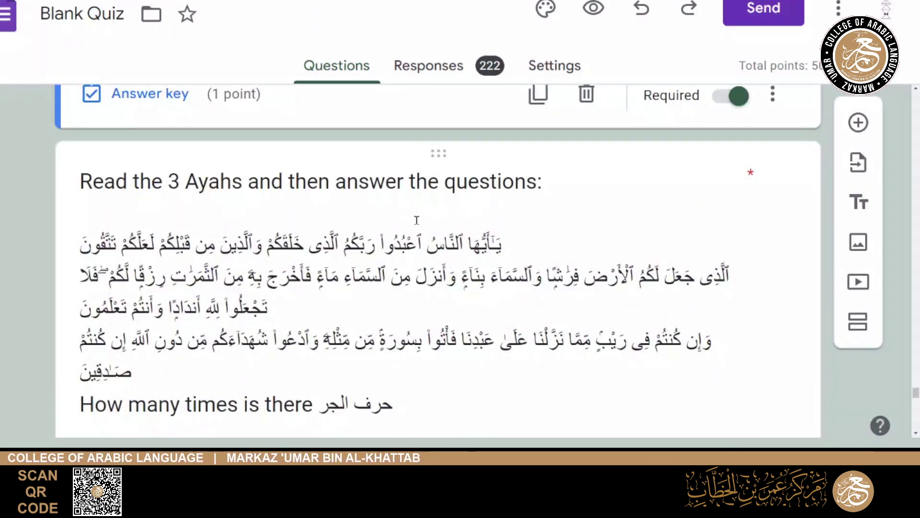
{"action": "scroll", "coordinate": [416, 220], "scroll_direction": "down", "scroll_amount": 3}
{"action": "scroll", "coordinate": [308, 139], "scroll_direction": "up", "scroll_amount": 2}
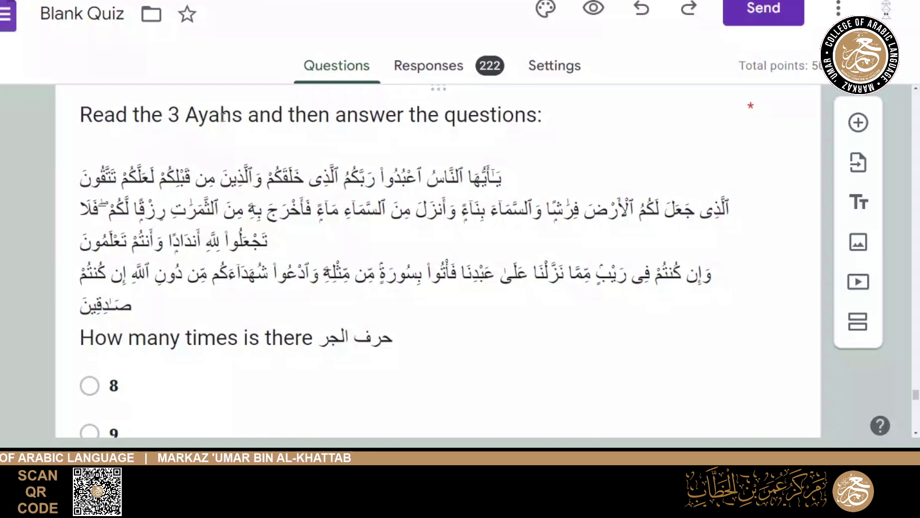
{"action": "scroll", "coordinate": [294, 235], "scroll_direction": "down", "scroll_amount": 4}
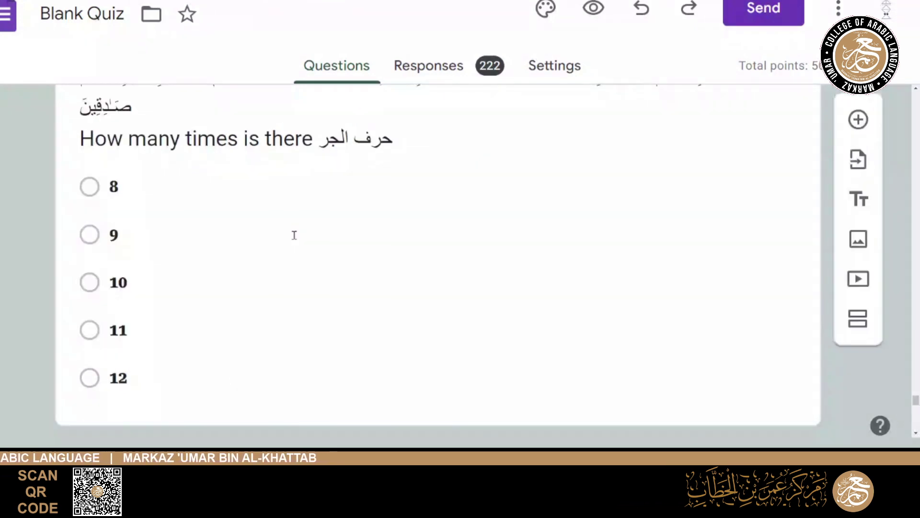
{"action": "scroll", "coordinate": [295, 235], "scroll_direction": "up", "scroll_amount": 3}
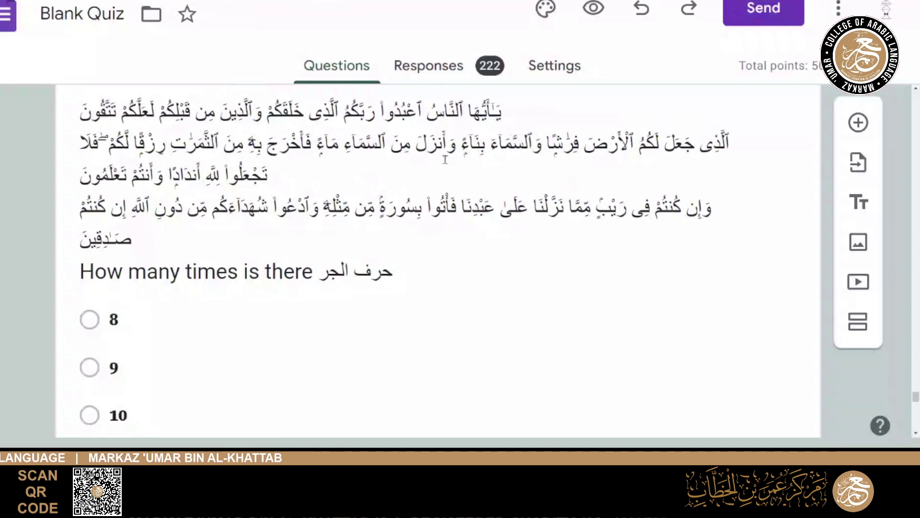
{"action": "scroll", "coordinate": [447, 167], "scroll_direction": "up", "scroll_amount": 2}
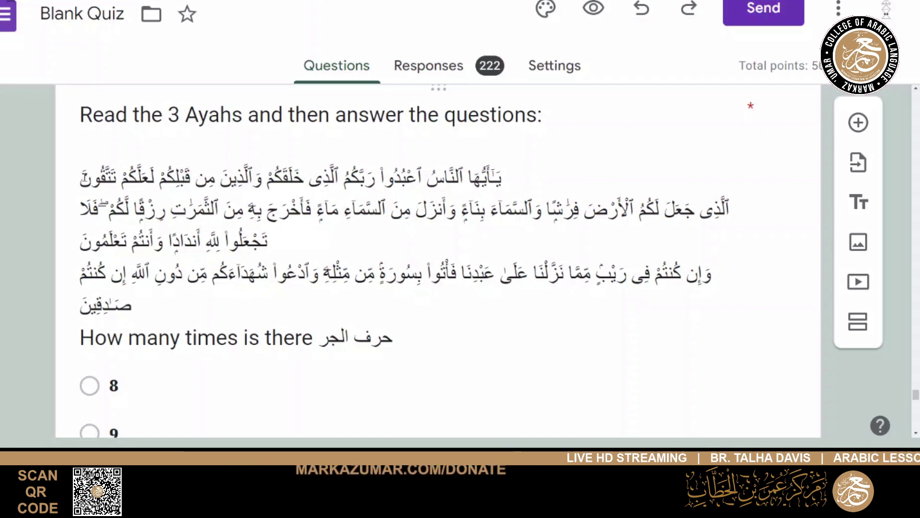
- Open the 3 Ayahs question and highlight مِن before قَبْلِكُمْ in the first ayah as a حرف الجر
{"action": "left_click", "coordinate": [216, 177]}
{"action": "key", "text": "ctrl+a"}
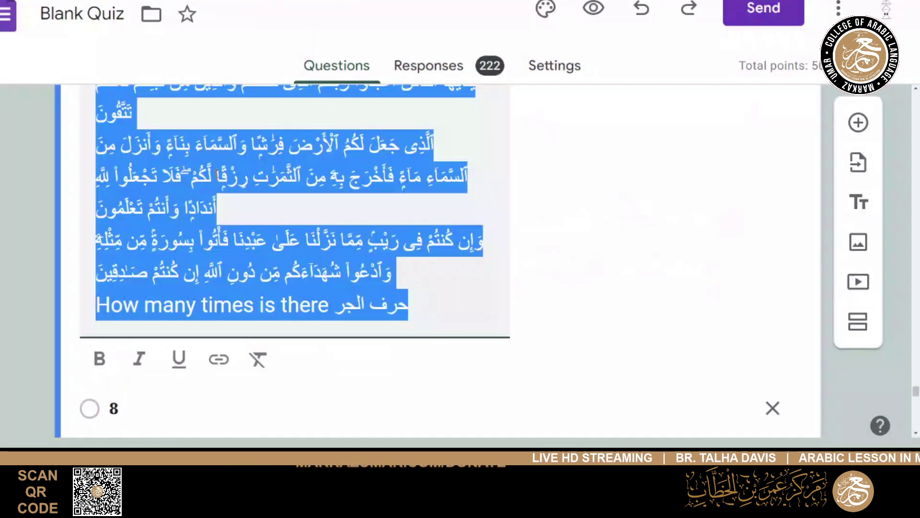
{"action": "left_click", "coordinate": [216, 176]}
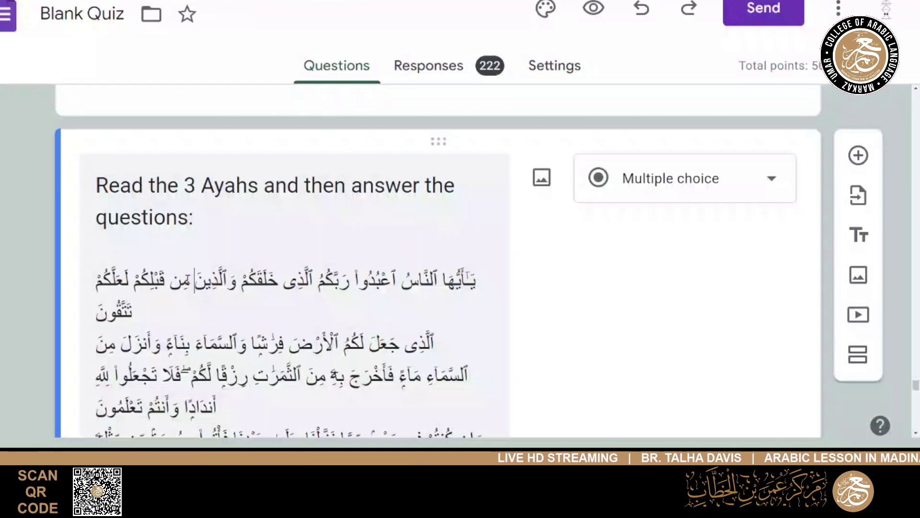
{"action": "left_click_drag", "start_coordinate": [194, 280], "coordinate": [170, 280]}
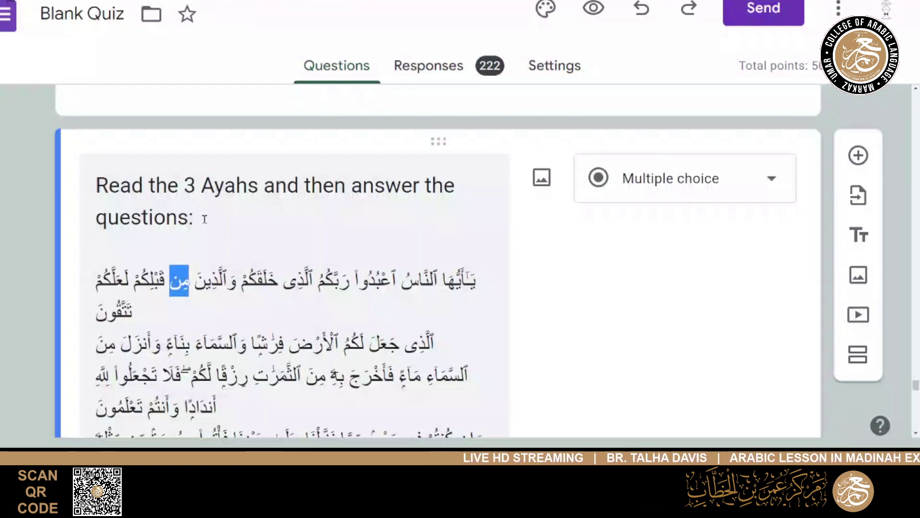
{"action": "scroll", "coordinate": [206, 230], "scroll_direction": "down", "scroll_amount": 3}
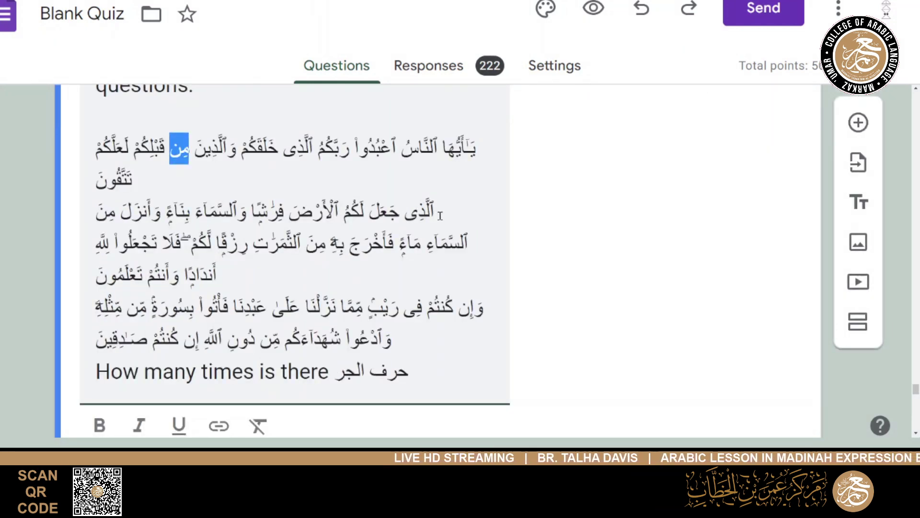
- Highlight مِنَ, the بِ of بِهِ and مِنَ before ٱلثَّمَرَٰتِ in the second ayah, and point out the preposition in لِلَّهِ
{"action": "left_click", "coordinate": [436, 212]}
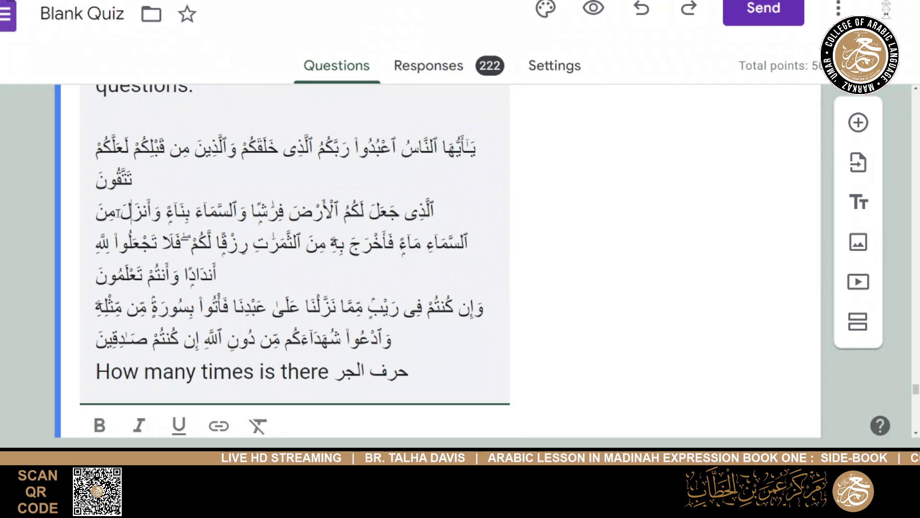
{"action": "left_click_drag", "start_coordinate": [116, 211], "coordinate": [97, 211]}
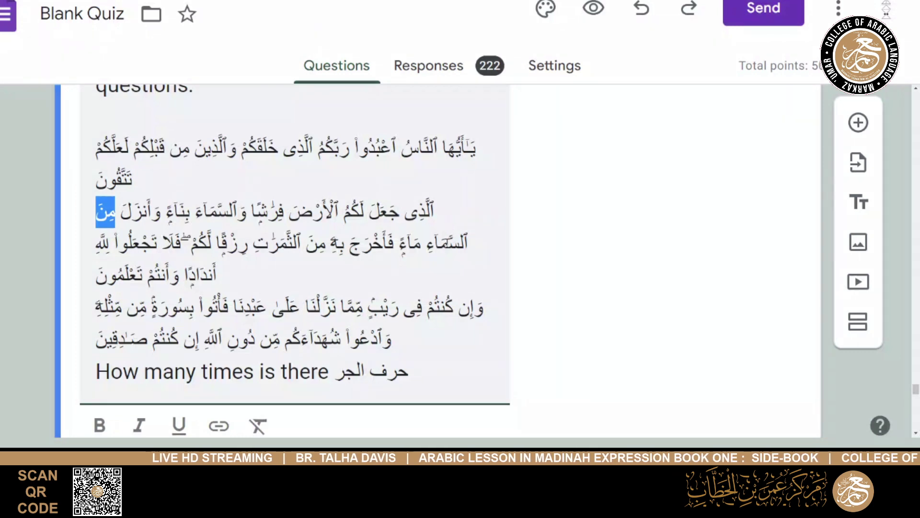
{"action": "left_click", "coordinate": [422, 242]}
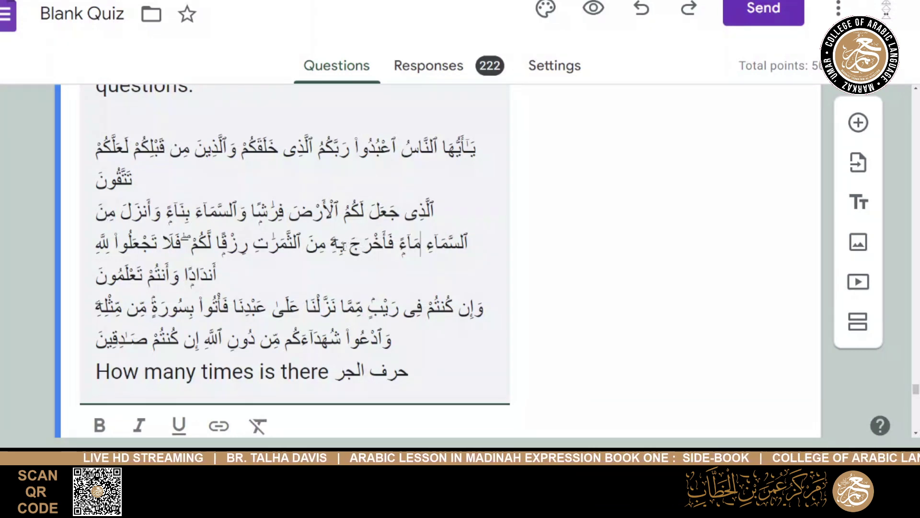
{"action": "left_click_drag", "start_coordinate": [343, 245], "coordinate": [337, 246]}
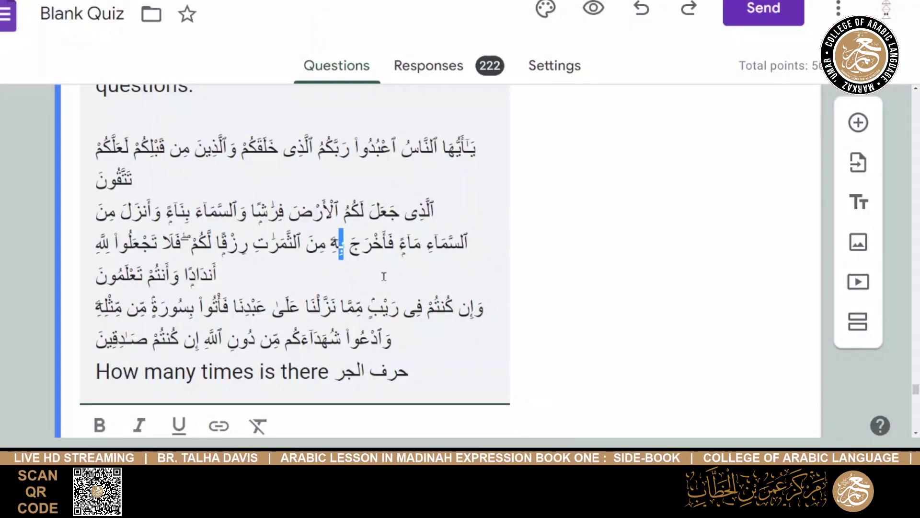
{"action": "left_click", "coordinate": [326, 245]}
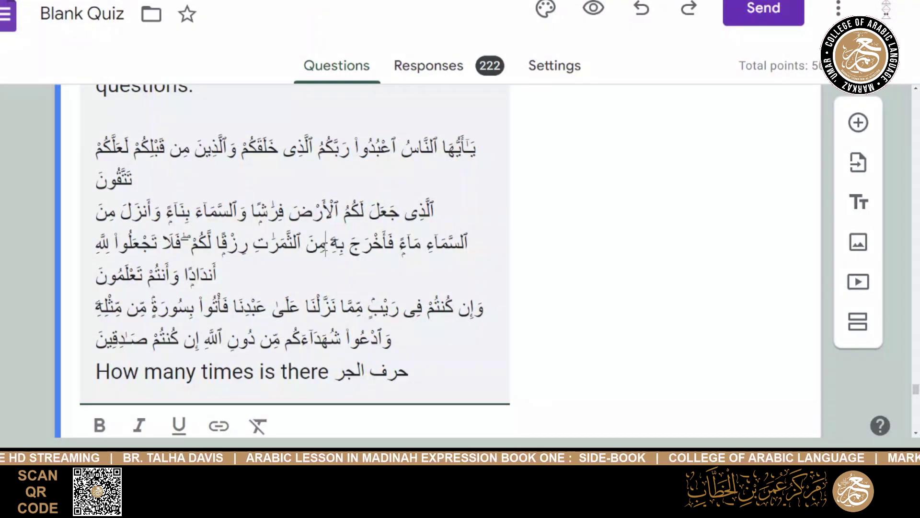
{"action": "left_click_drag", "start_coordinate": [326, 245], "coordinate": [306, 244]}
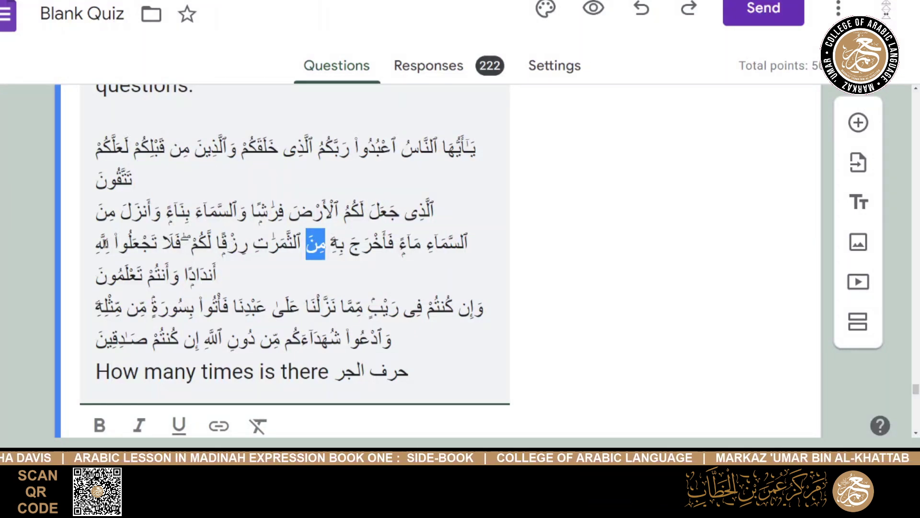
{"action": "left_click", "coordinate": [106, 243]}
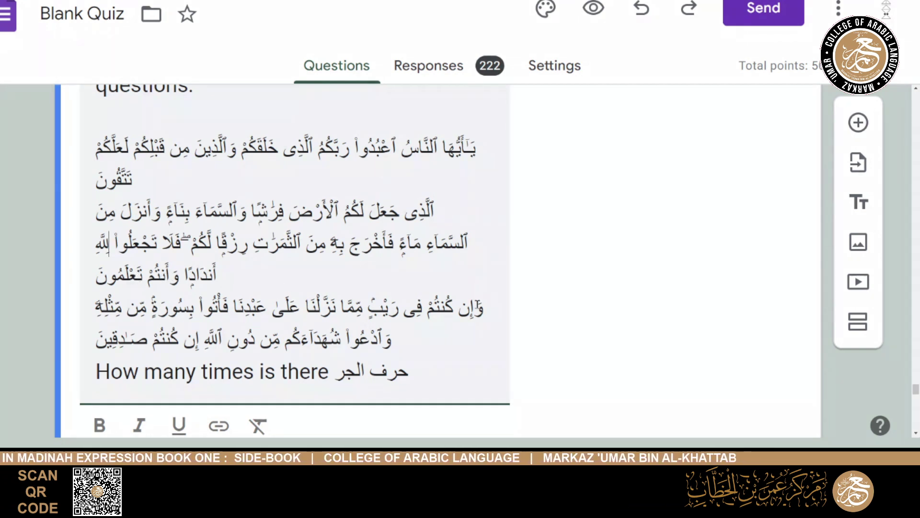
- Highlight فِى and the مِن contained in مِّمَّا in the third ayah as occurrences of حرف الجر
{"action": "scroll", "coordinate": [499, 269], "scroll_direction": "down", "scroll_amount": 2}
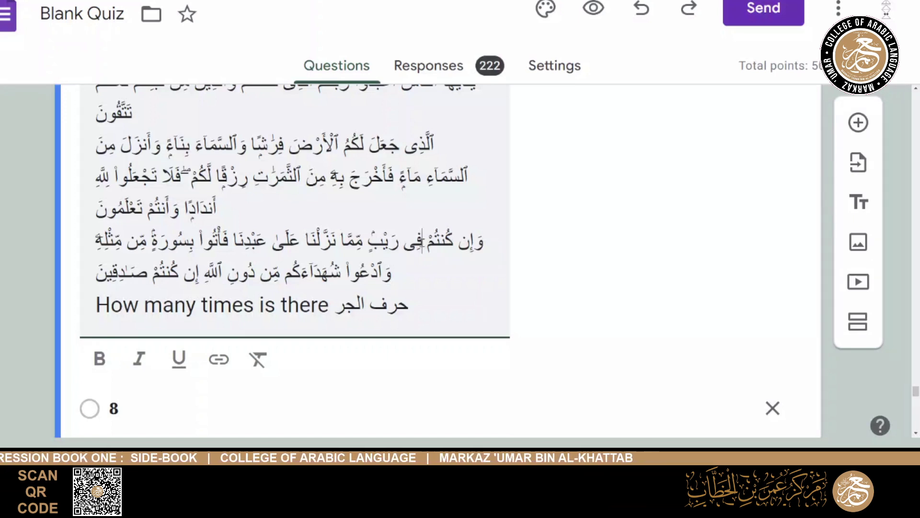
{"action": "left_click_drag", "start_coordinate": [422, 240], "coordinate": [404, 241]}
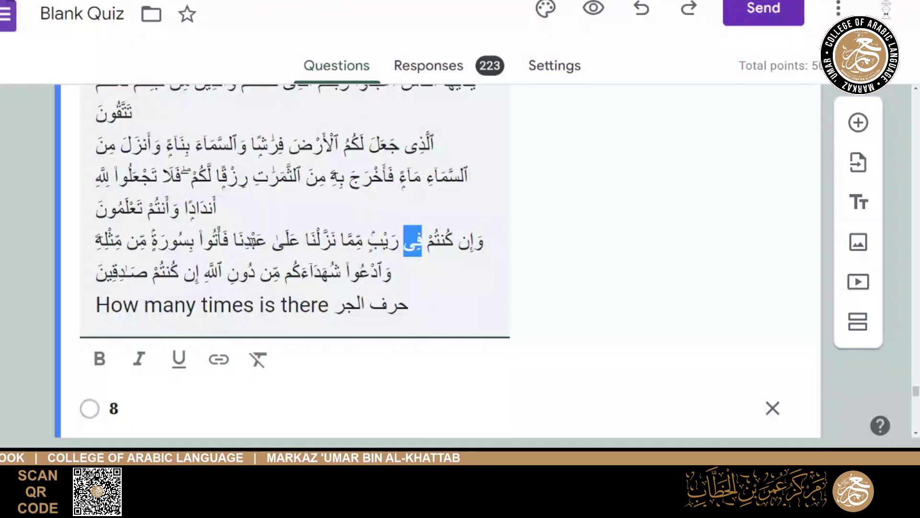
{"action": "left_click", "coordinate": [363, 240]}
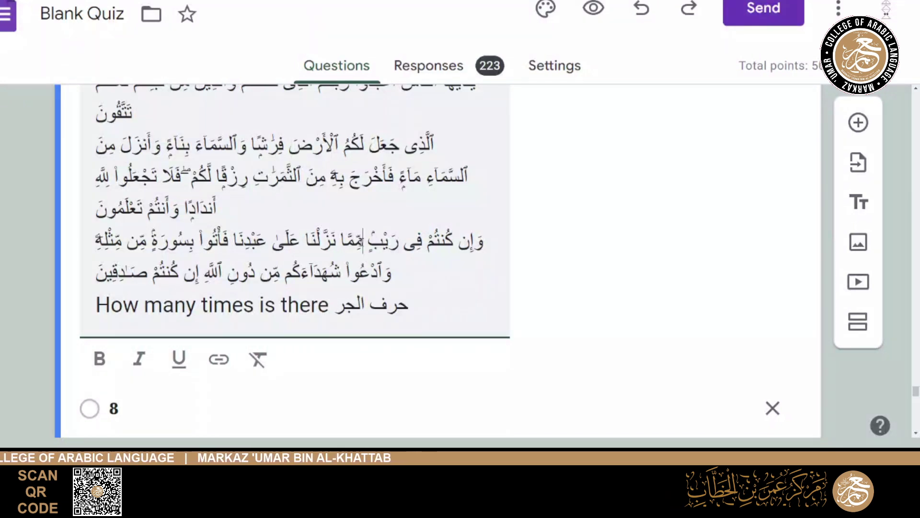
{"action": "left_click_drag", "start_coordinate": [363, 240], "coordinate": [340, 239]}
{"action": "left_click", "coordinate": [364, 237]}
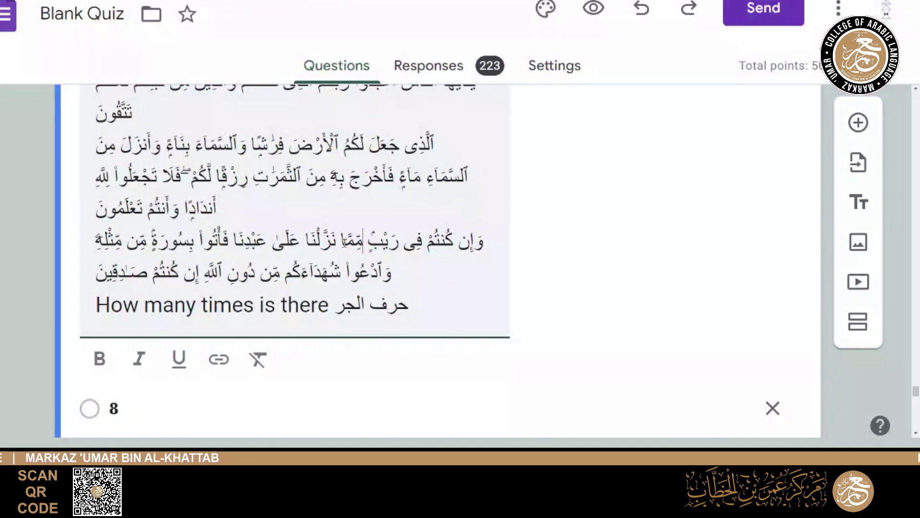
{"action": "key", "text": "shift+Left"}
{"action": "key", "text": "shift+Left"}
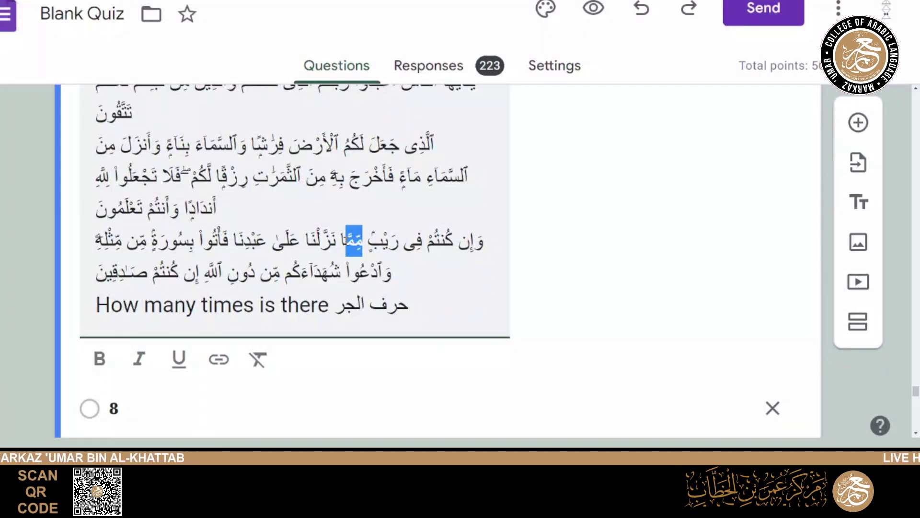
{"action": "left_click", "coordinate": [382, 234]}
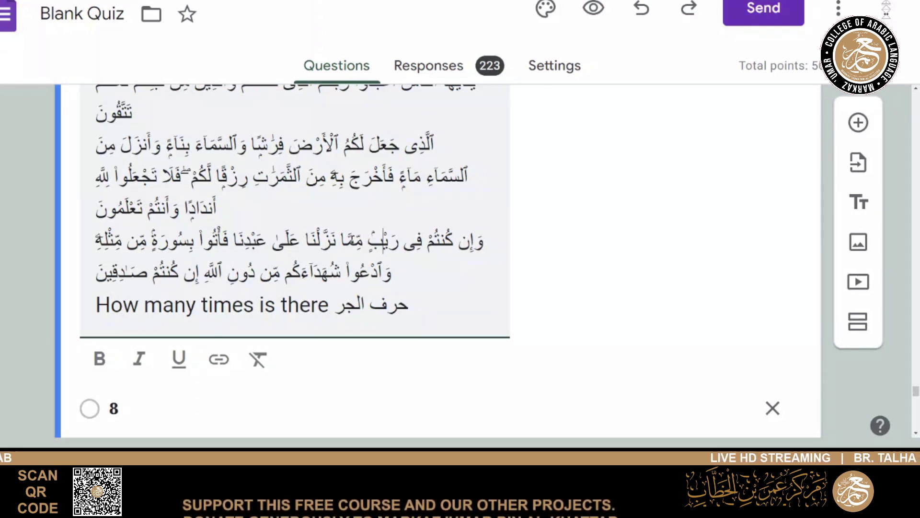
- Highlight عَلَىٰ, the بِ of بِسُورَةٍ and both مِّن in the third ayah, and check which count is marked correct
{"action": "left_click", "coordinate": [304, 240]}
{"action": "key", "text": "Left"}
{"action": "key", "text": "Left"}
{"action": "key", "text": "shift+Left"}
{"action": "key", "text": "shift+Left"}
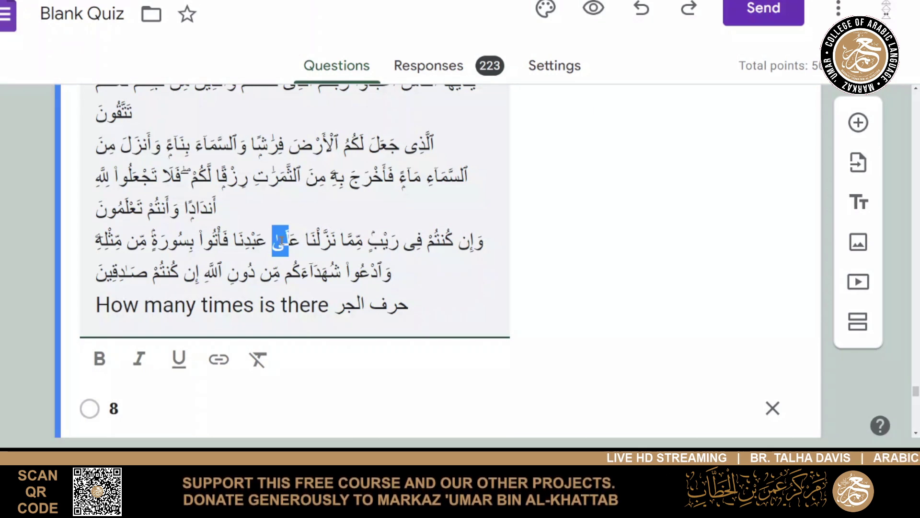
{"action": "left_click", "coordinate": [192, 240]}
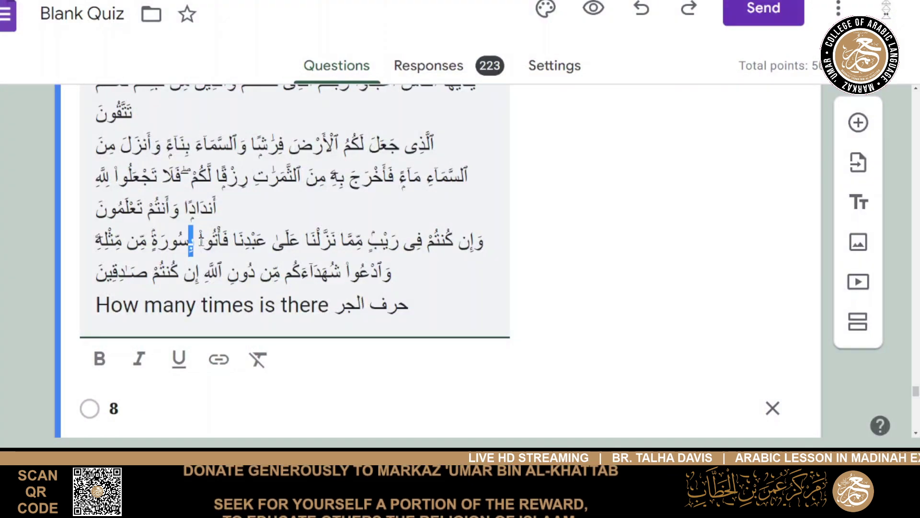
{"action": "left_click", "coordinate": [142, 241]}
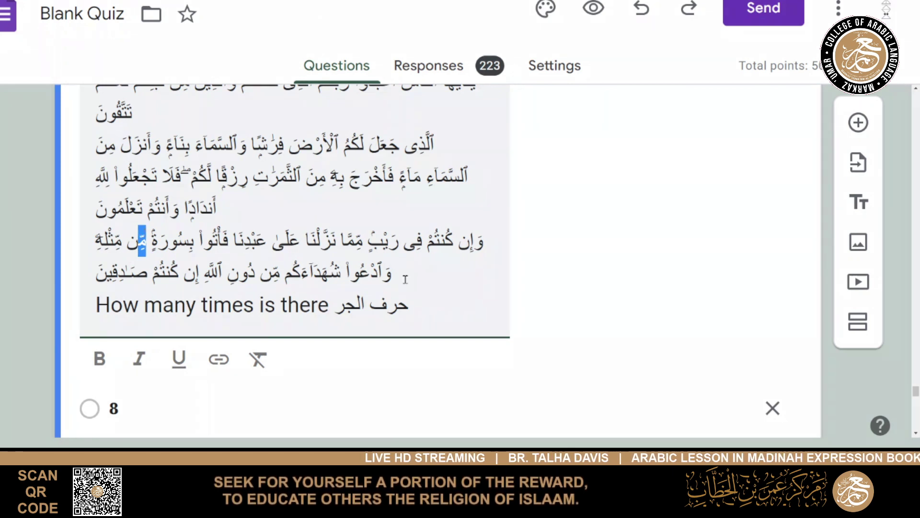
{"action": "left_click_drag", "start_coordinate": [282, 272], "coordinate": [261, 272]}
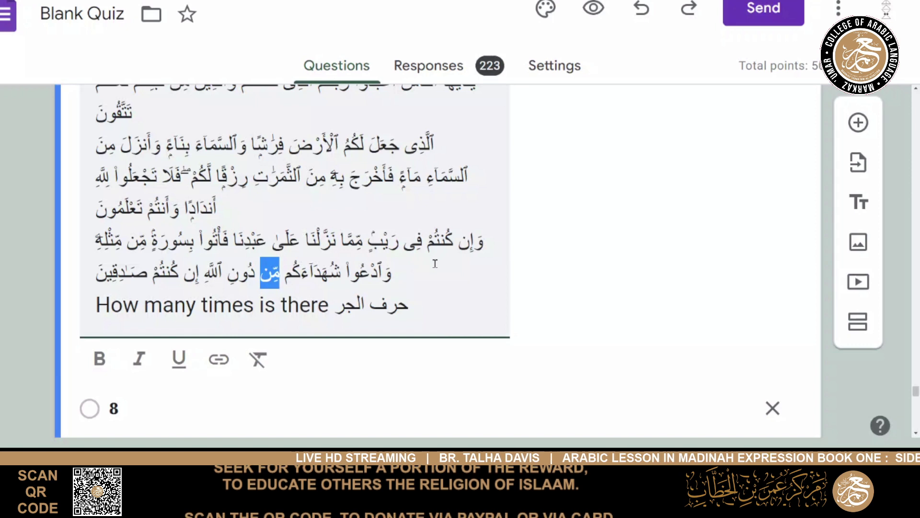
{"action": "left_click", "coordinate": [593, 245]}
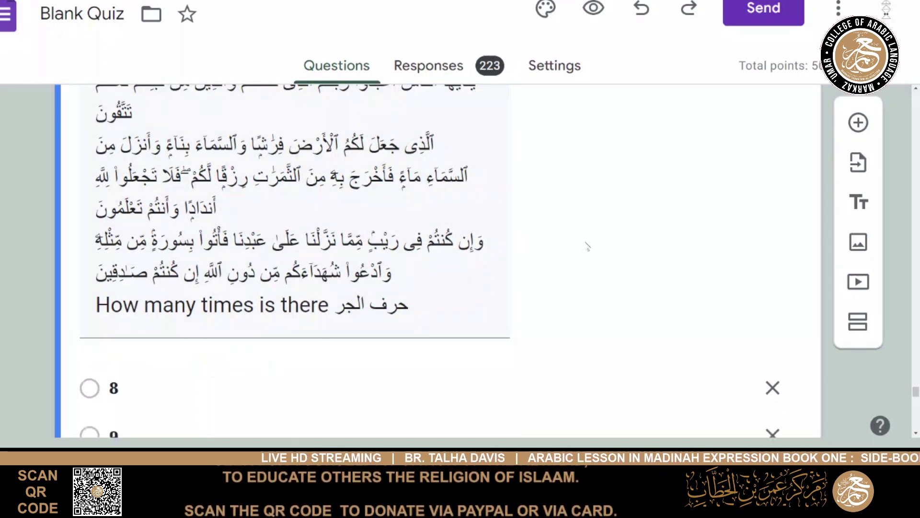
{"action": "scroll", "coordinate": [595, 242], "scroll_direction": "down", "scroll_amount": 4}
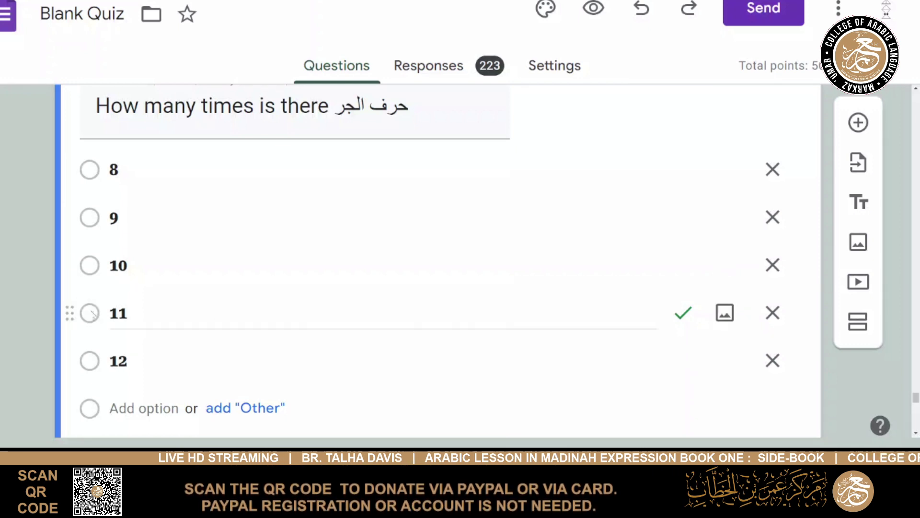
- Return to the third ayah and highlight مِّمَّا and its parts to explain the preposition joined inside it
{"action": "scroll", "coordinate": [98, 309], "scroll_direction": "up", "scroll_amount": 1}
{"action": "scroll", "coordinate": [98, 307], "scroll_direction": "up", "scroll_amount": 4}
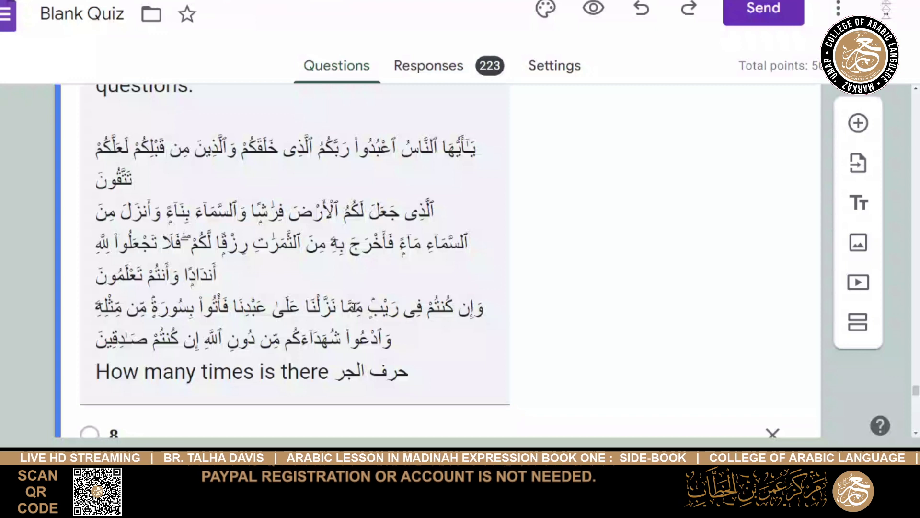
{"action": "key", "text": "ctrl+a"}
{"action": "key", "text": "Right"}
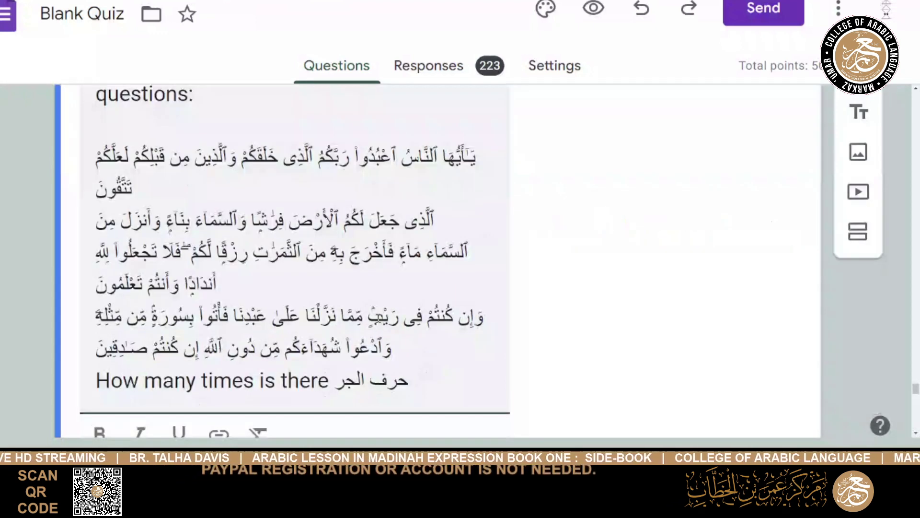
{"action": "double_click", "coordinate": [351, 316]}
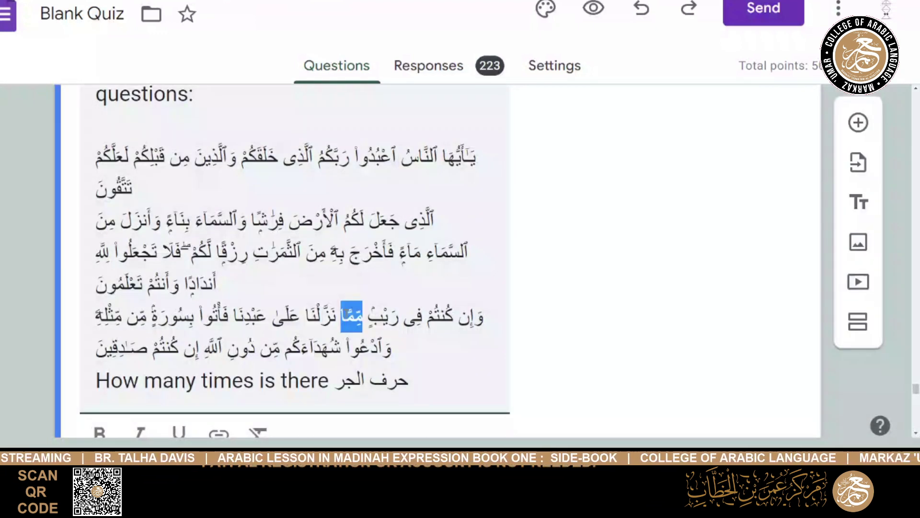
{"action": "left_click", "coordinate": [391, 301]}
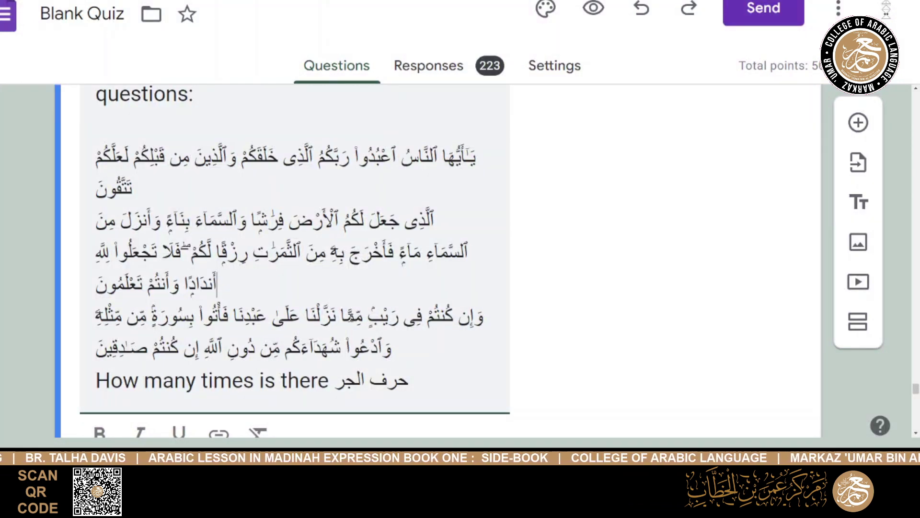
{"action": "double_click", "coordinate": [357, 315]}
{"action": "left_click", "coordinate": [379, 284]}
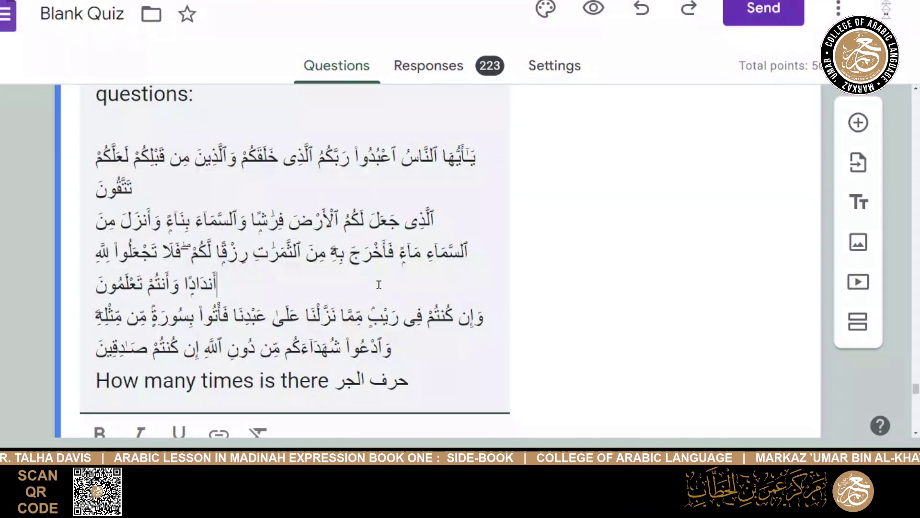
{"action": "left_click_drag", "start_coordinate": [357, 315], "coordinate": [342, 316]}
{"action": "left_click", "coordinate": [371, 280]}
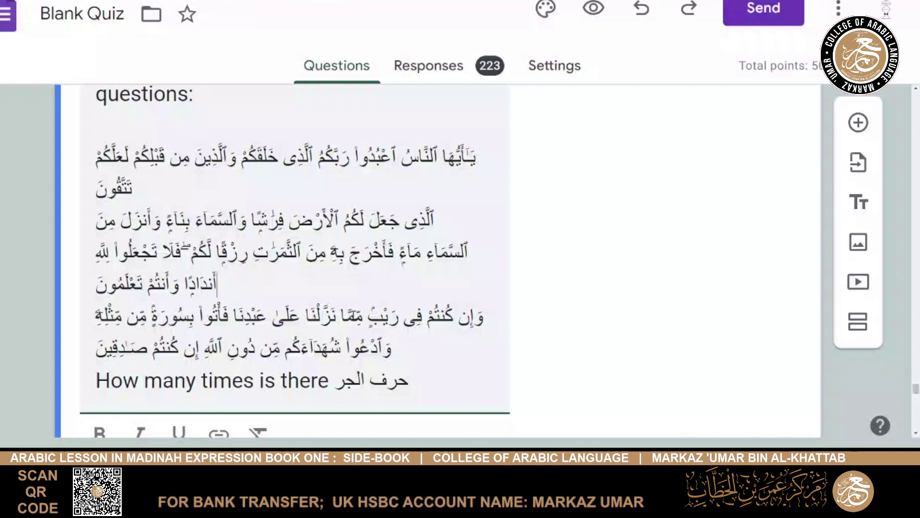
{"action": "left_click_drag", "start_coordinate": [353, 317], "coordinate": [340, 316]}
{"action": "left_click", "coordinate": [379, 271]}
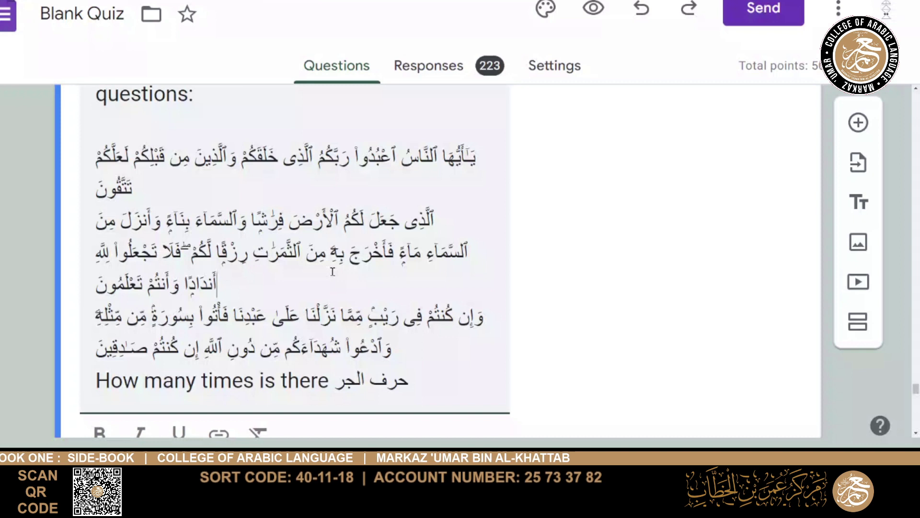
- Review the answer options of the حرف الجر question and highlight the مِن part of مِّمَّا again
{"action": "scroll", "coordinate": [336, 271], "scroll_direction": "down", "scroll_amount": 4}
{"action": "scroll", "coordinate": [340, 269], "scroll_direction": "down", "scroll_amount": 3}
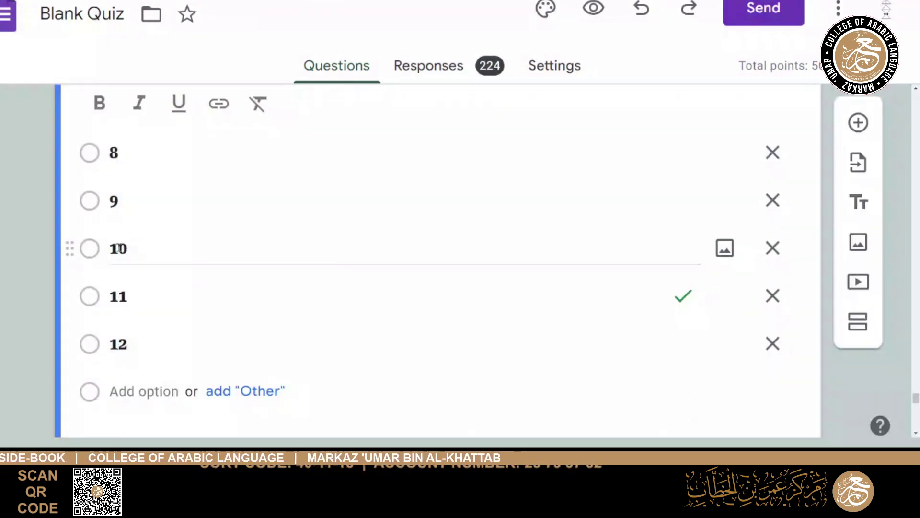
{"action": "scroll", "coordinate": [181, 242], "scroll_direction": "up", "scroll_amount": 4}
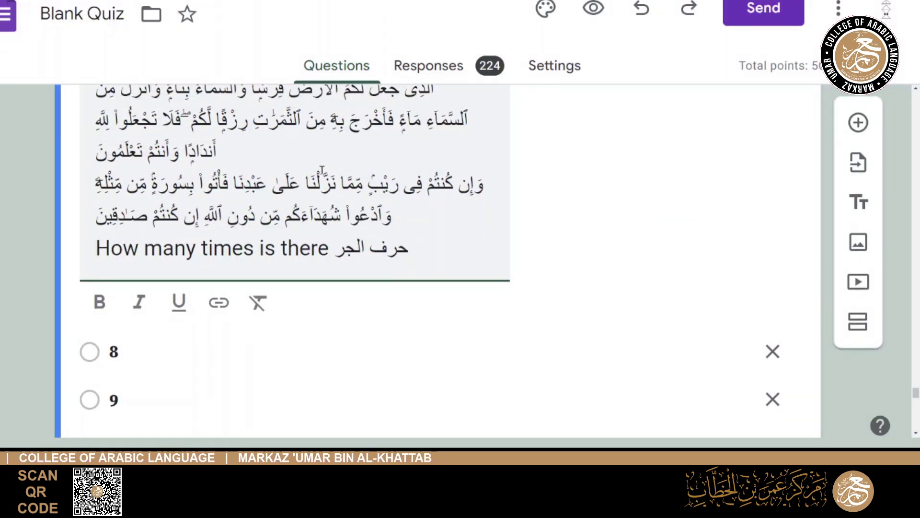
{"action": "scroll", "coordinate": [317, 168], "scroll_direction": "up", "scroll_amount": 2}
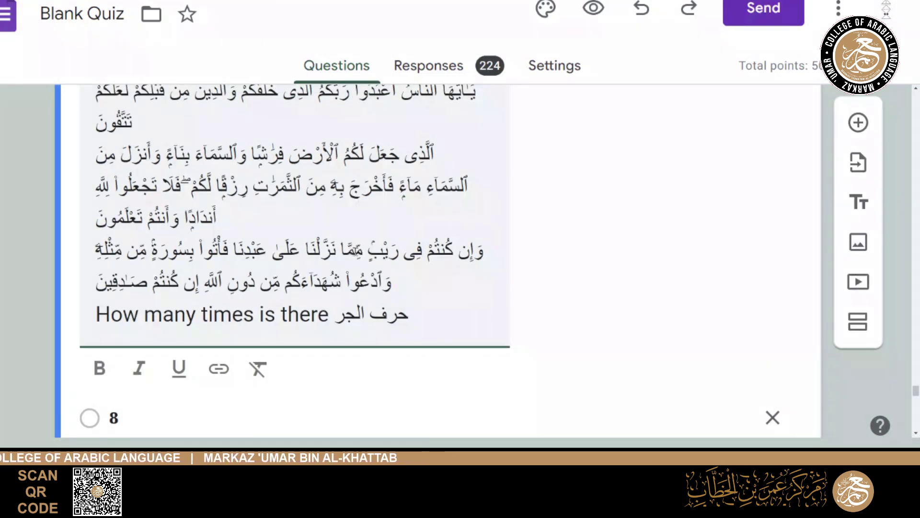
{"action": "left_click_drag", "start_coordinate": [363, 250], "coordinate": [353, 250]}
{"action": "left_click", "coordinate": [383, 224]}
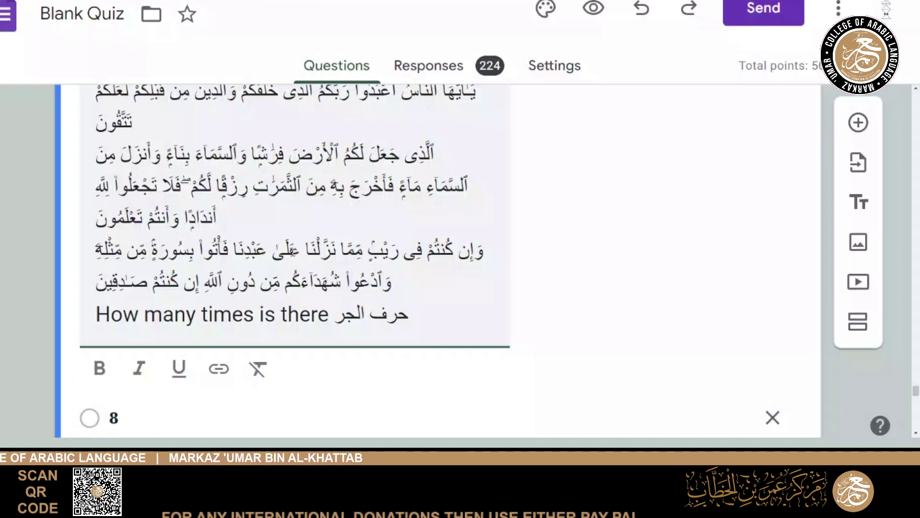
- Go to the question asking how many times لام التعريف appears and read its three ayat and answer options
{"action": "scroll", "coordinate": [295, 247], "scroll_direction": "down", "scroll_amount": 5}
{"action": "scroll", "coordinate": [302, 244], "scroll_direction": "down", "scroll_amount": 10}
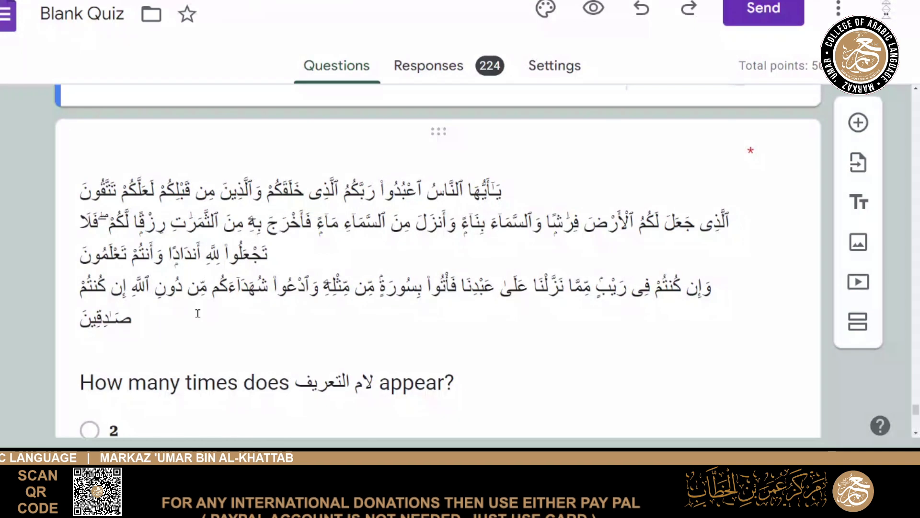
{"action": "scroll", "coordinate": [198, 313], "scroll_direction": "down", "scroll_amount": 3}
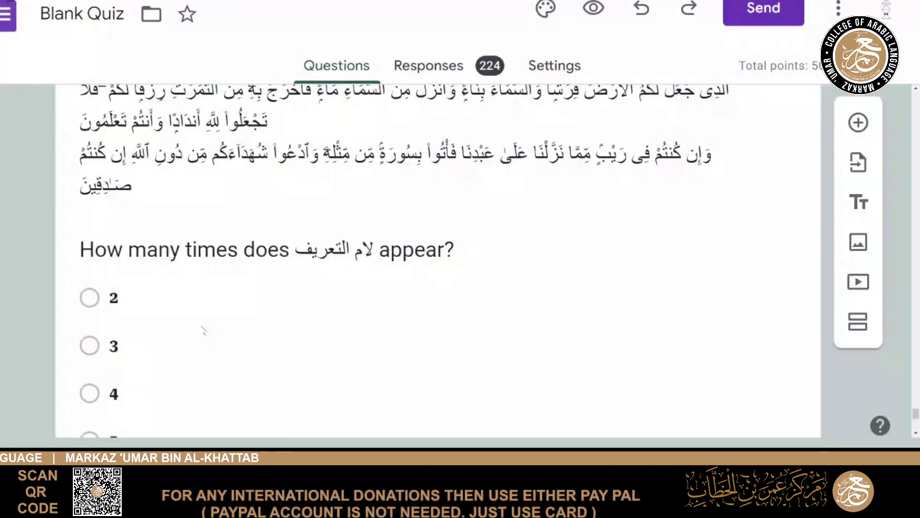
{"action": "scroll", "coordinate": [204, 331], "scroll_direction": "up", "scroll_amount": 2}
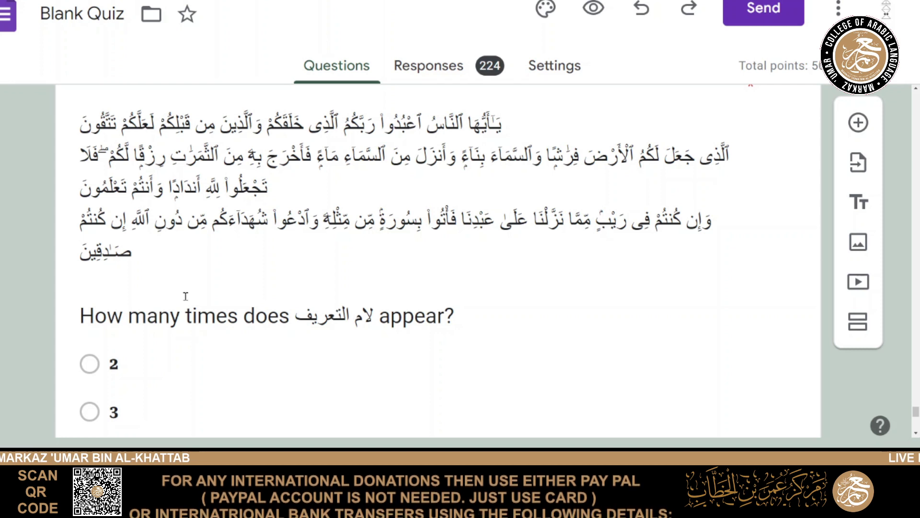
{"action": "scroll", "coordinate": [320, 282], "scroll_direction": "up", "scroll_amount": 2}
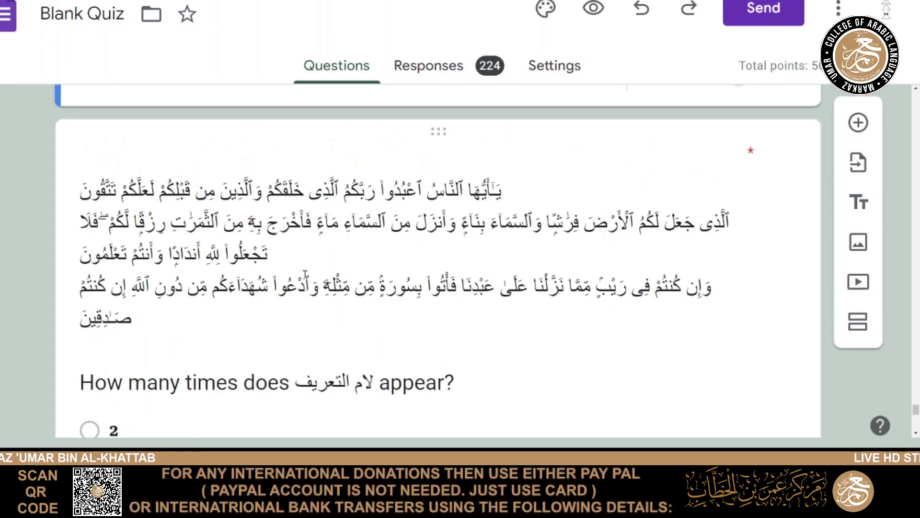
{"action": "scroll", "coordinate": [312, 285], "scroll_direction": "down", "scroll_amount": 4}
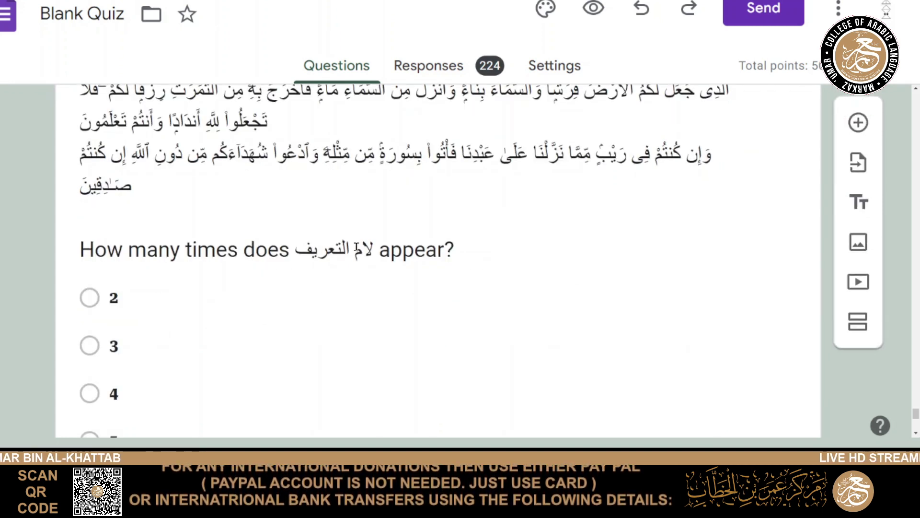
{"action": "scroll", "coordinate": [312, 285], "scroll_direction": "up", "scroll_amount": 4}
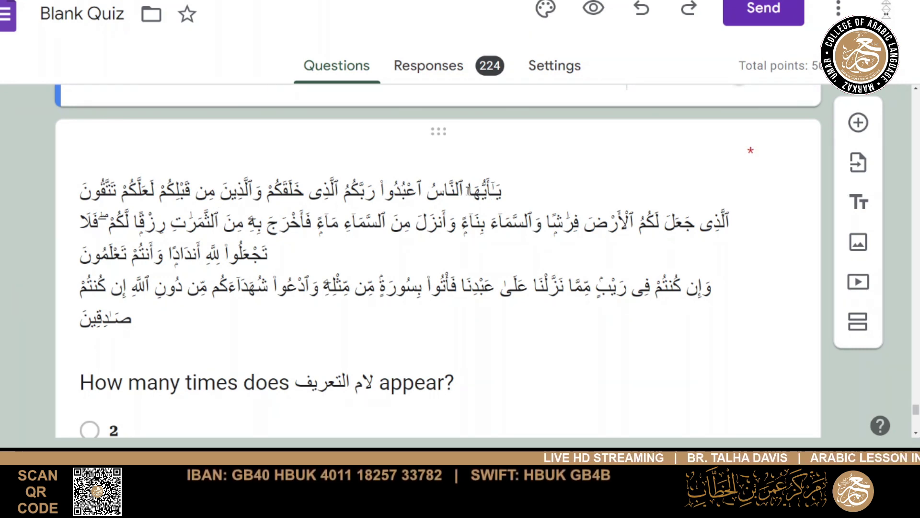
- Highlight the ال of ٱلنَّاسُ, ٱلْأَرْضَ, both occurrences of ٱلسَّمَاء and ٱلثَّمَرَٰتِ as instances of لام التعريف
{"action": "left_click", "coordinate": [467, 190]}
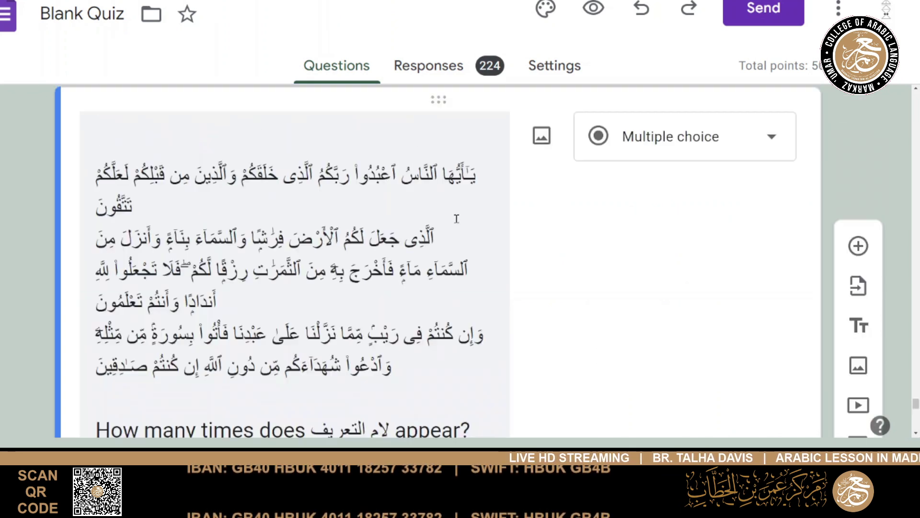
{"action": "left_click_drag", "start_coordinate": [437, 175], "coordinate": [429, 175]}
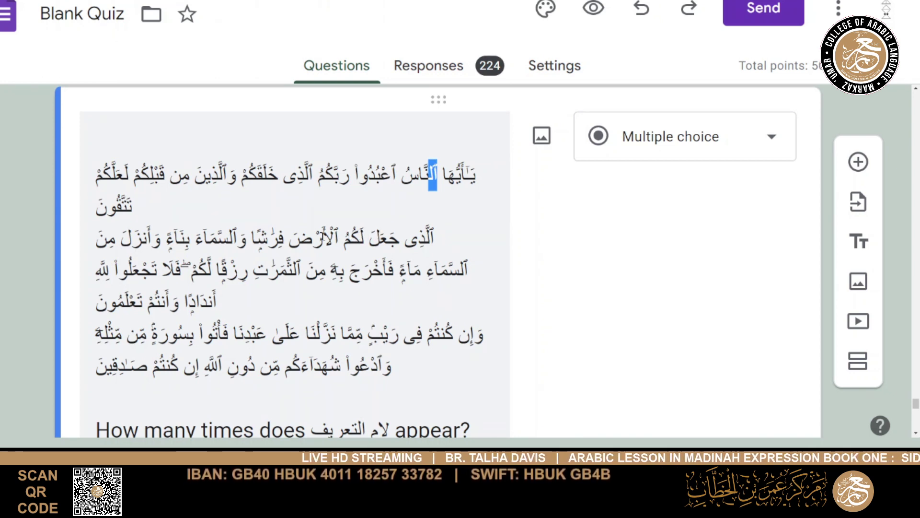
{"action": "left_click_drag", "start_coordinate": [334, 238], "coordinate": [322, 238]}
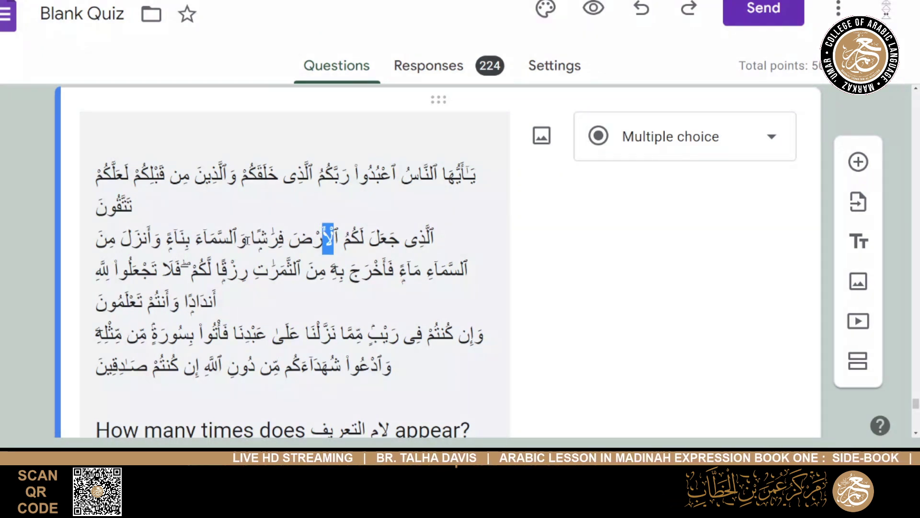
{"action": "left_click_drag", "start_coordinate": [237, 237], "coordinate": [228, 237]}
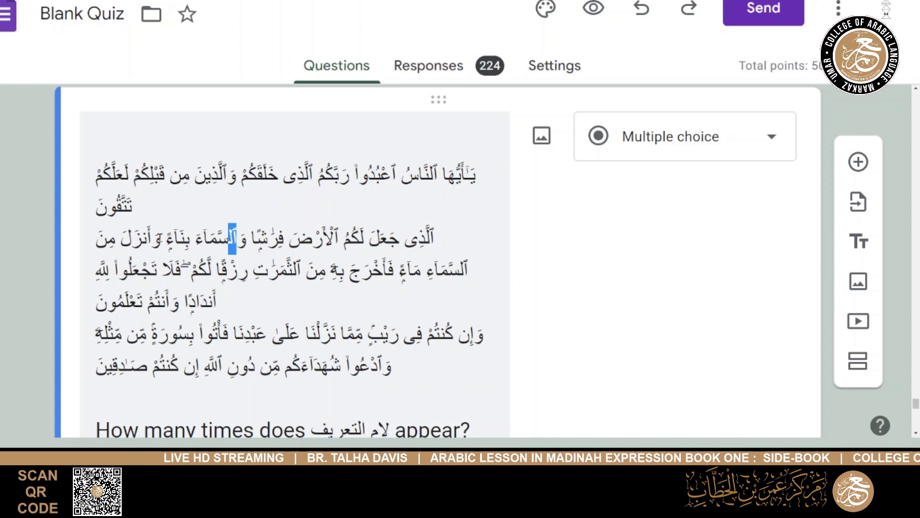
{"action": "left_click", "coordinate": [470, 269]}
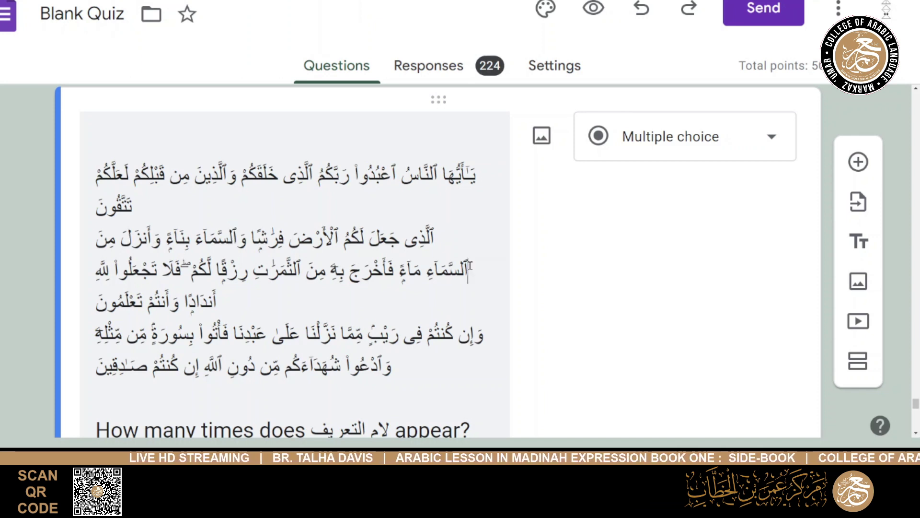
{"action": "left_click_drag", "start_coordinate": [469, 269], "coordinate": [460, 268]}
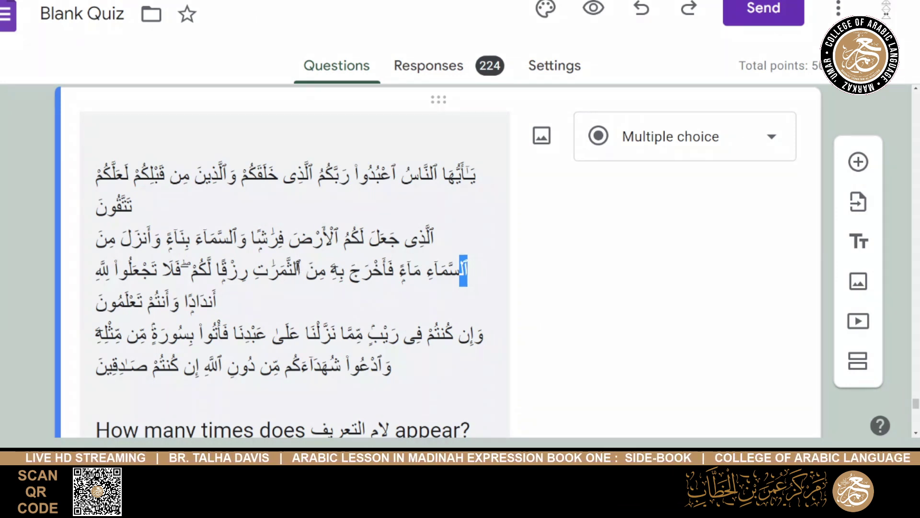
{"action": "left_click_drag", "start_coordinate": [301, 268], "coordinate": [293, 268]}
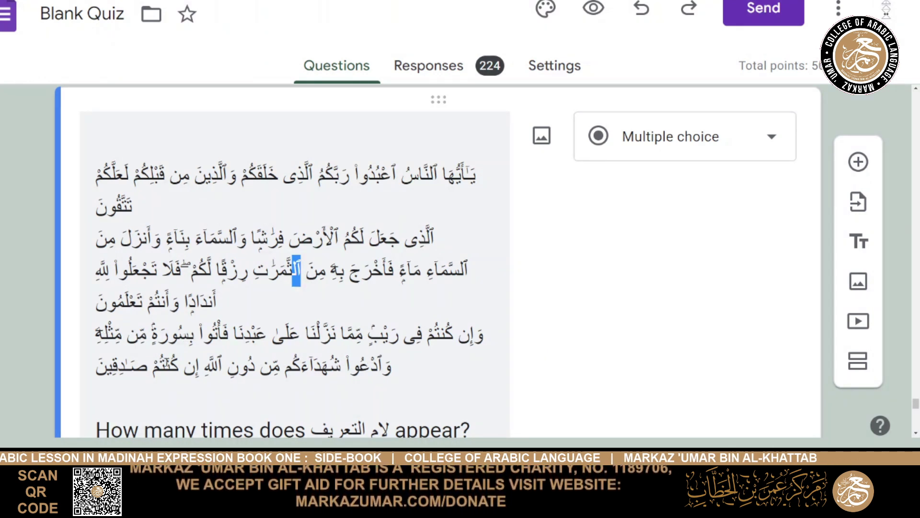
- Clear the highlight and check which count is marked correct for the لام التعريف question
{"action": "left_click", "coordinate": [382, 317]}
{"action": "scroll", "coordinate": [382, 317], "scroll_direction": "down", "scroll_amount": 5}
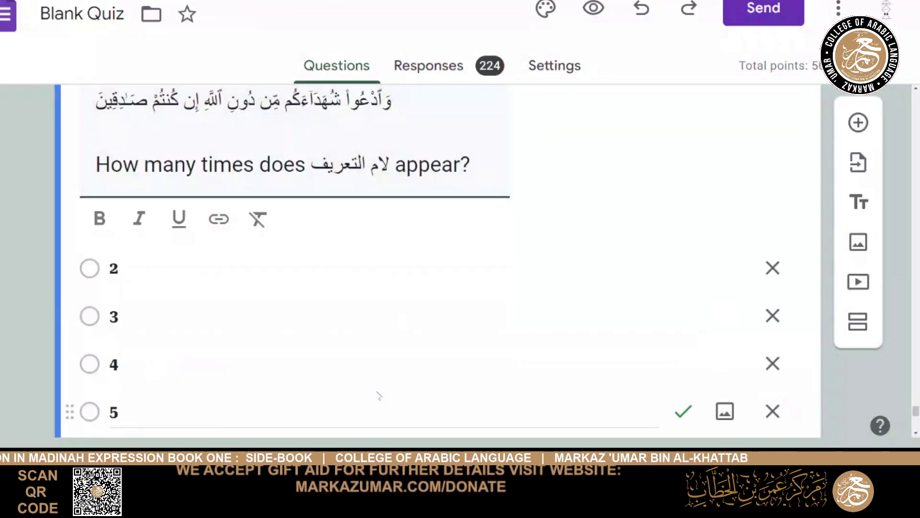
{"action": "scroll", "coordinate": [407, 369], "scroll_direction": "down", "scroll_amount": 3}
{"action": "scroll", "coordinate": [437, 289], "scroll_direction": "up", "scroll_amount": 6}
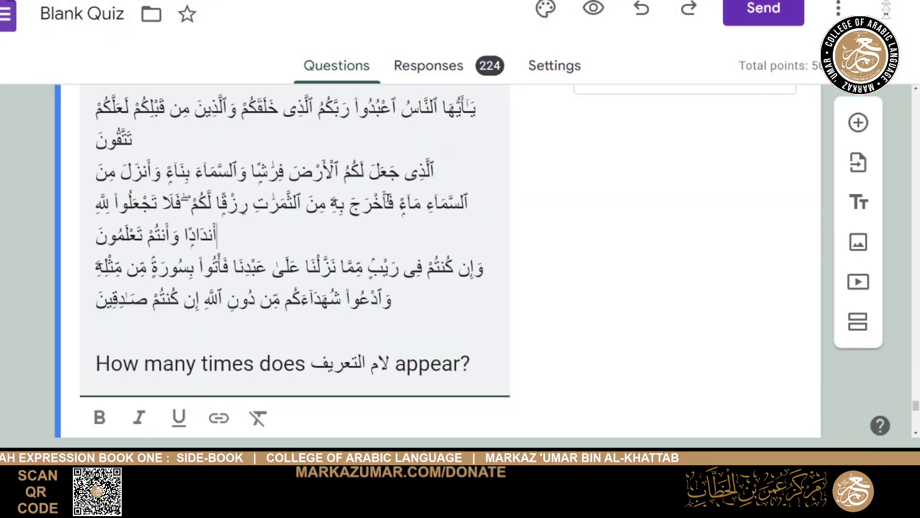
- Return to the first ayah and highlight ٱلَّذِى and its parts to examine whether its لام is لام التعريف
{"action": "scroll", "coordinate": [315, 240], "scroll_direction": "up", "scroll_amount": 3}
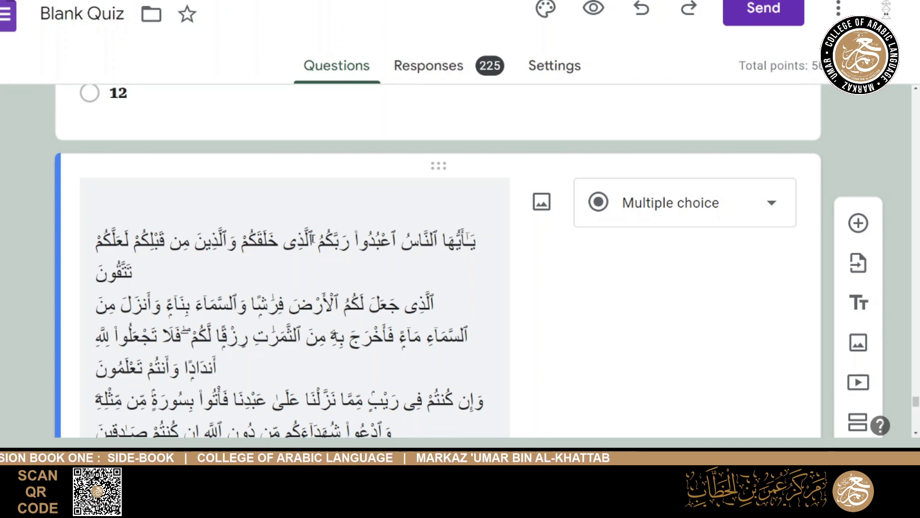
{"action": "mouse_move", "coordinate": [313, 242]}
{"action": "left_mouse_down"}
{"action": "mouse_move", "coordinate": [283, 242]}
{"action": "mouse_move", "coordinate": [305, 242]}
{"action": "left_mouse_up"}
{"action": "left_click", "coordinate": [311, 242]}
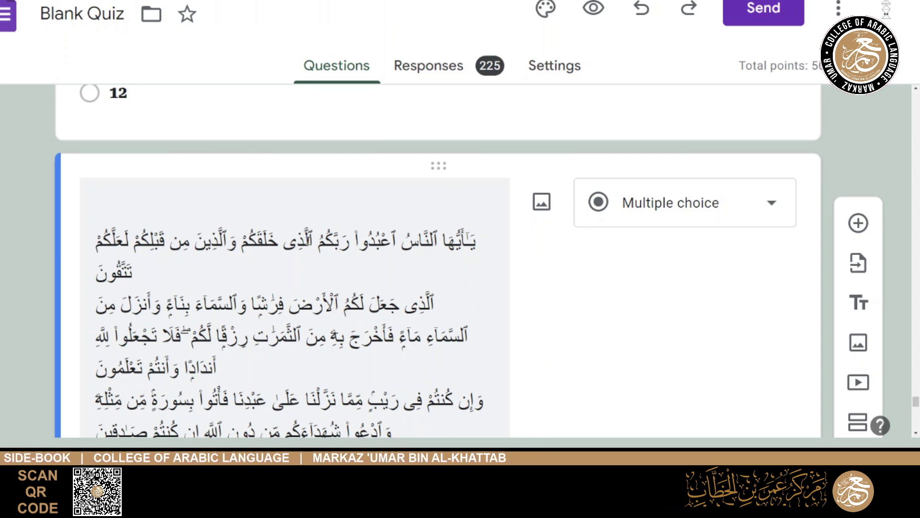
{"action": "left_click_drag", "start_coordinate": [312, 242], "coordinate": [283, 242]}
{"action": "left_click", "coordinate": [283, 242]}
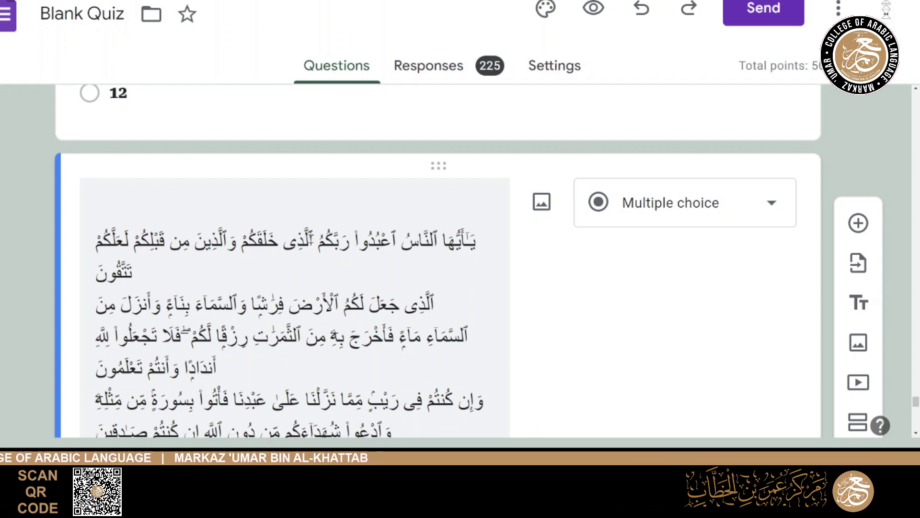
{"action": "left_click_drag", "start_coordinate": [305, 241], "coordinate": [283, 241]}
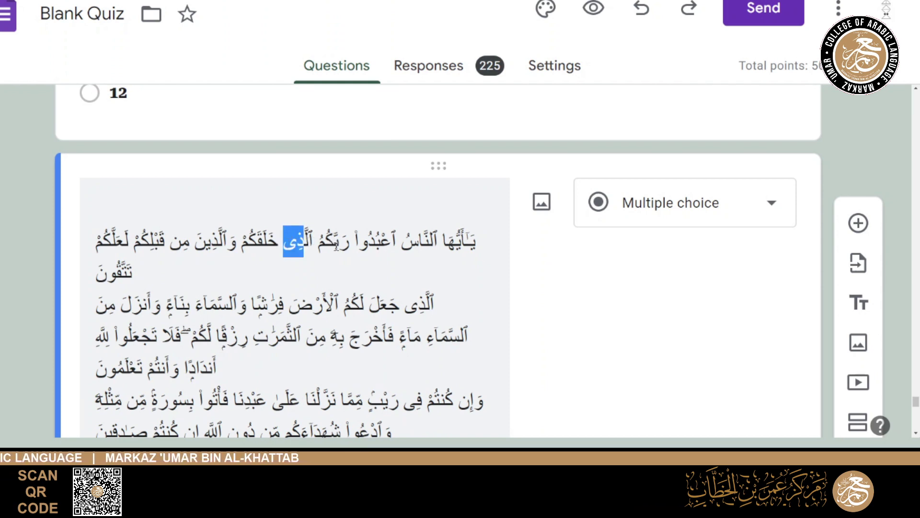
{"action": "left_click", "coordinate": [330, 249]}
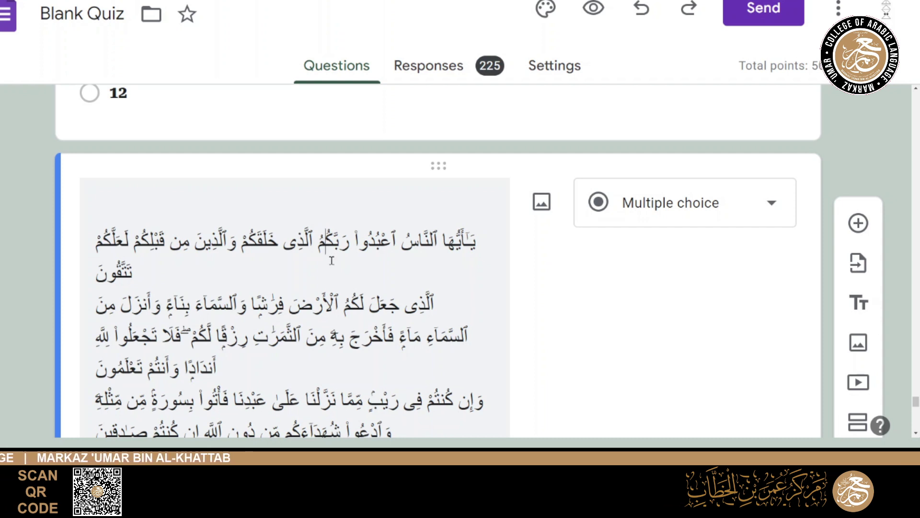
- Move past the remaining لام التعريف options to the final question أين اللهُ؟ and open it
{"action": "scroll", "coordinate": [332, 261], "scroll_direction": "down", "scroll_amount": 6}
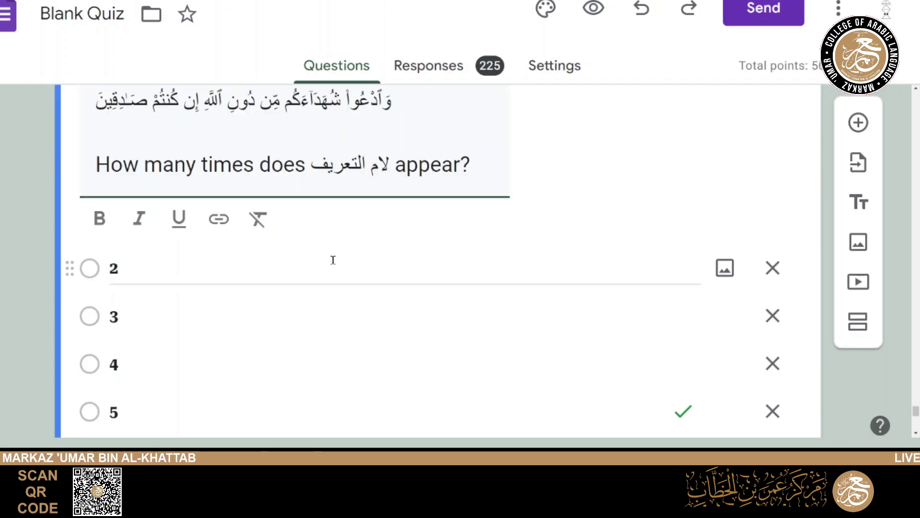
{"action": "scroll", "coordinate": [333, 262], "scroll_direction": "down", "scroll_amount": 5}
{"action": "scroll", "coordinate": [335, 265], "scroll_direction": "down", "scroll_amount": 4}
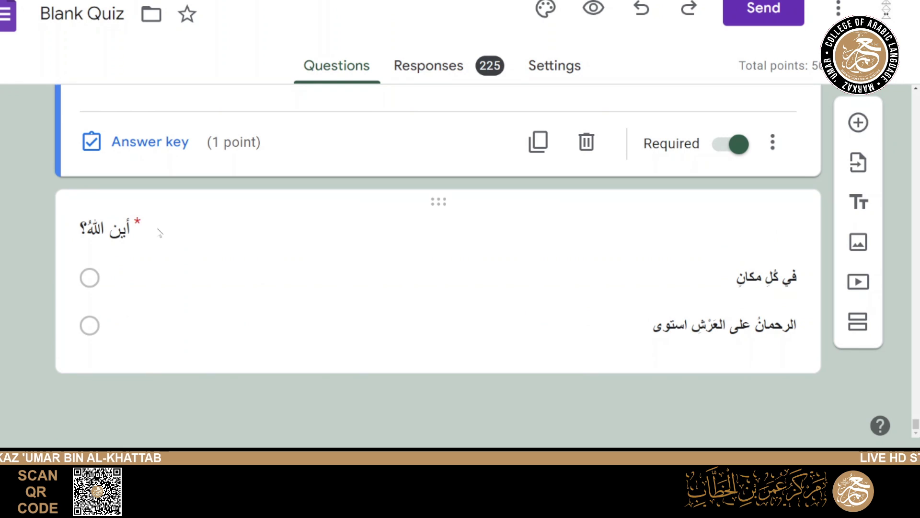
{"action": "left_click", "coordinate": [371, 233]}
{"action": "scroll", "coordinate": [336, 240], "scroll_direction": "up", "scroll_amount": 4}
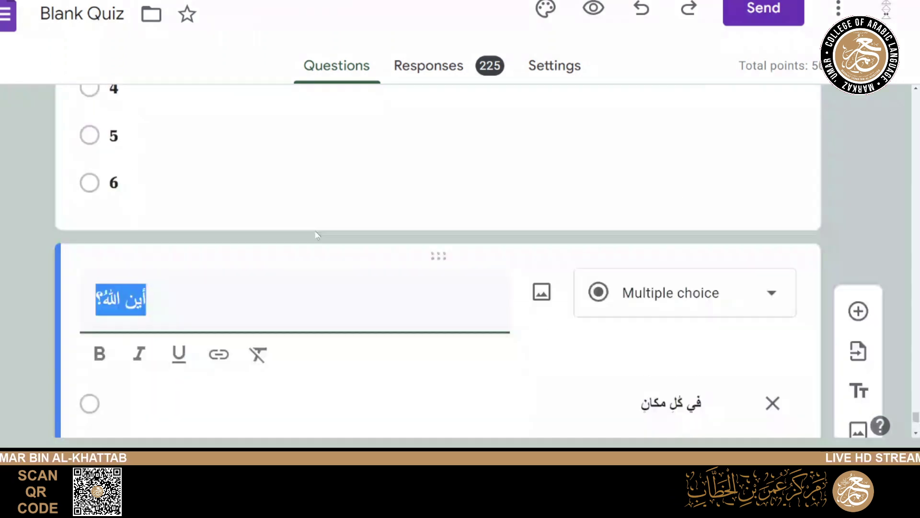
- Check the marked answer of أين اللهُ؟ and highlight the option في كُلِ مكانِ
{"action": "left_click", "coordinate": [582, 324]}
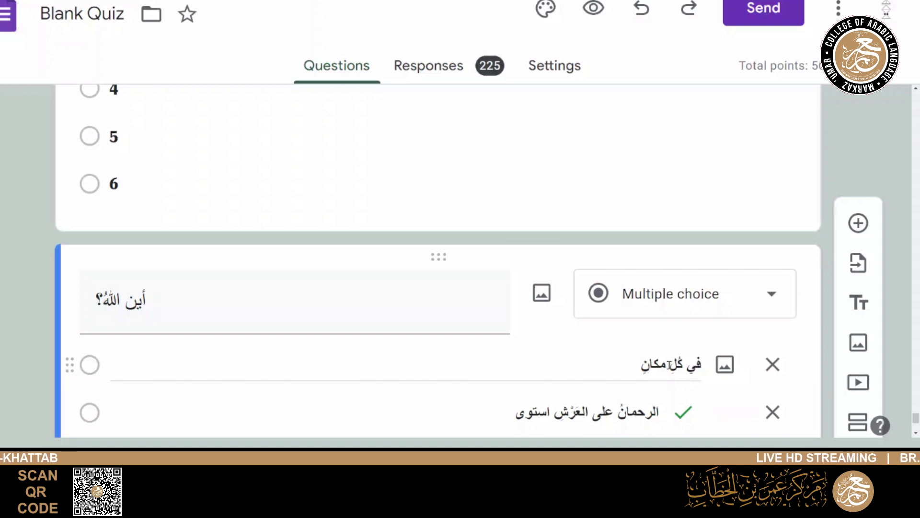
{"action": "triple_click", "coordinate": [635, 362]}
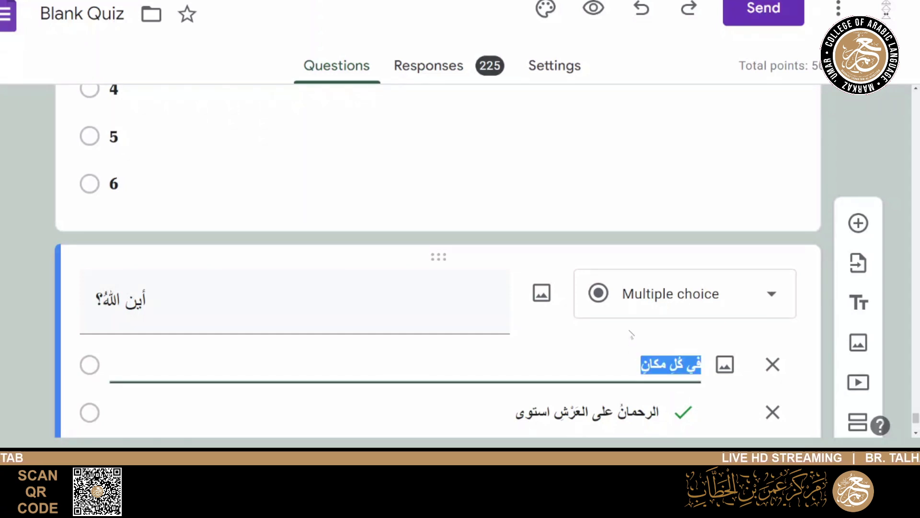
{"action": "left_click", "coordinate": [686, 355]}
{"action": "left_click", "coordinate": [617, 343]}
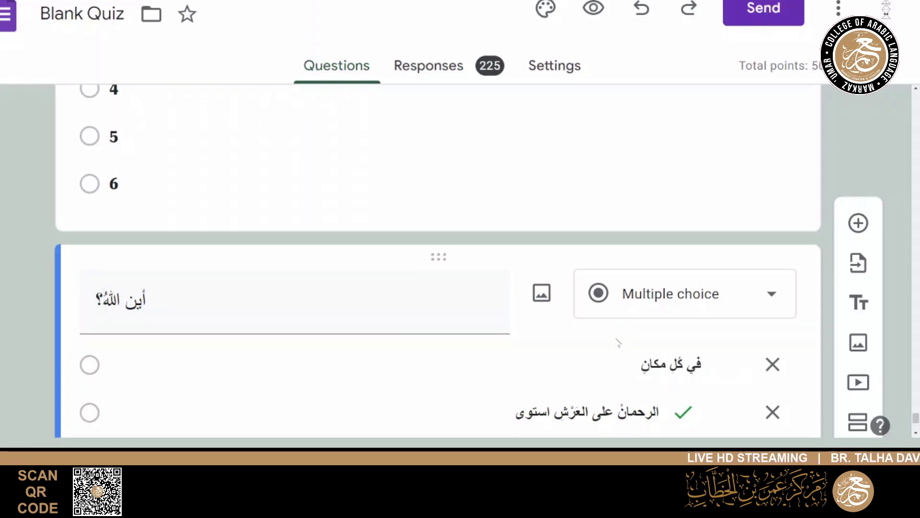
- Highlight the option الرحمانُ على العَرْشِ استوى and mark where its last word استوى begins and ends
{"action": "scroll", "coordinate": [623, 331], "scroll_direction": "down", "scroll_amount": 3}
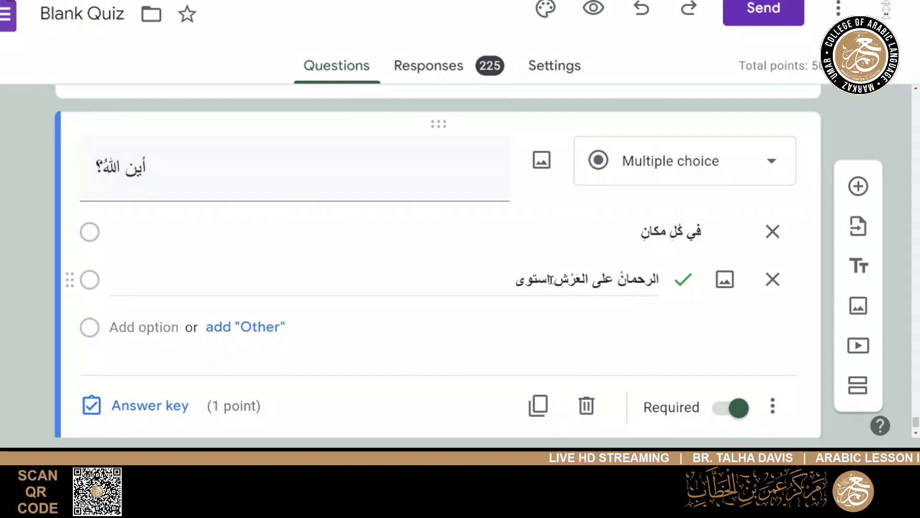
{"action": "triple_click", "coordinate": [552, 278]}
{"action": "left_click", "coordinate": [555, 279]}
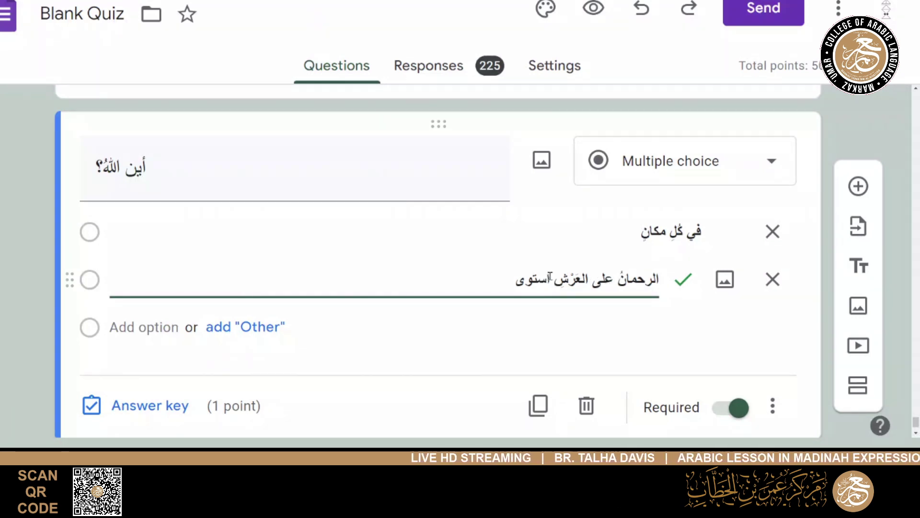
{"action": "mouse_move", "coordinate": [551, 278]}
{"action": "left_mouse_down"}
{"action": "mouse_move", "coordinate": [514, 280]}
{"action": "mouse_move", "coordinate": [550, 279]}
{"action": "left_mouse_up"}
{"action": "left_click", "coordinate": [514, 279]}
{"action": "left_click", "coordinate": [552, 279]}
{"action": "left_click", "coordinate": [514, 280]}
{"action": "left_click", "coordinate": [550, 279]}
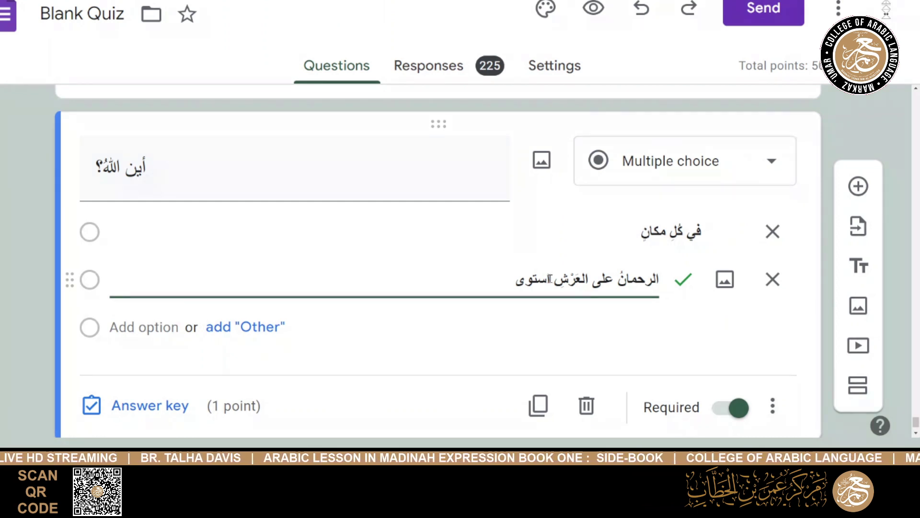
- Highlight the word استوى several times in the option marked correct to explain it, and clear the selection
{"action": "left_click_drag", "start_coordinate": [550, 279], "coordinate": [518, 279]}
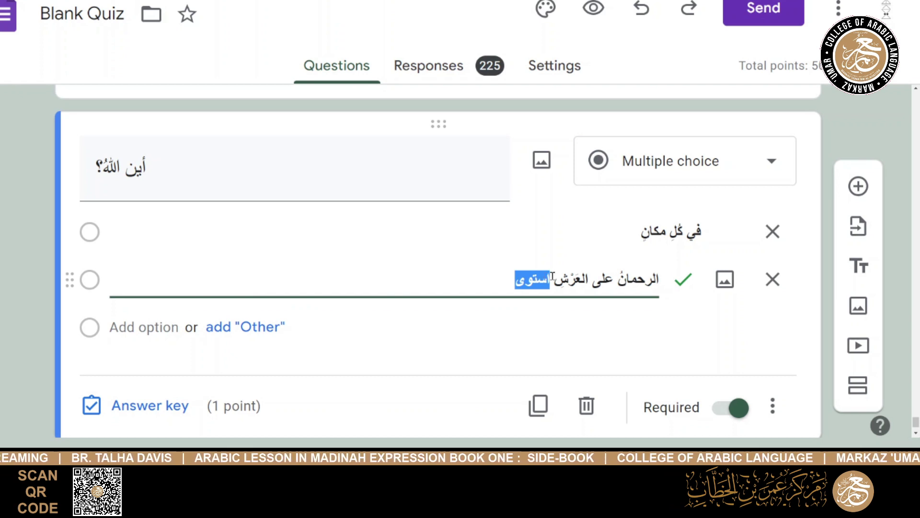
{"action": "left_click_drag", "start_coordinate": [552, 277], "coordinate": [519, 279]}
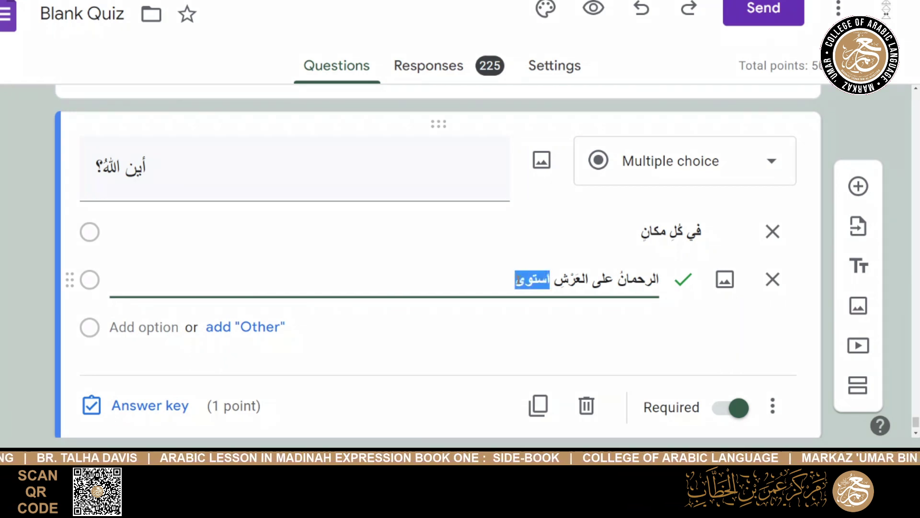
{"action": "left_click", "coordinate": [517, 279]}
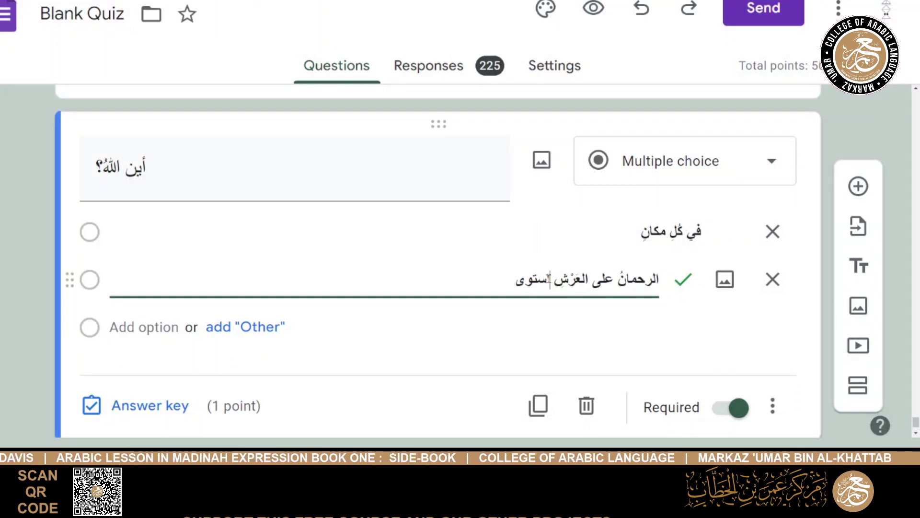
{"action": "left_click_drag", "start_coordinate": [550, 279], "coordinate": [517, 279]}
{"action": "left_click", "coordinate": [517, 280]}
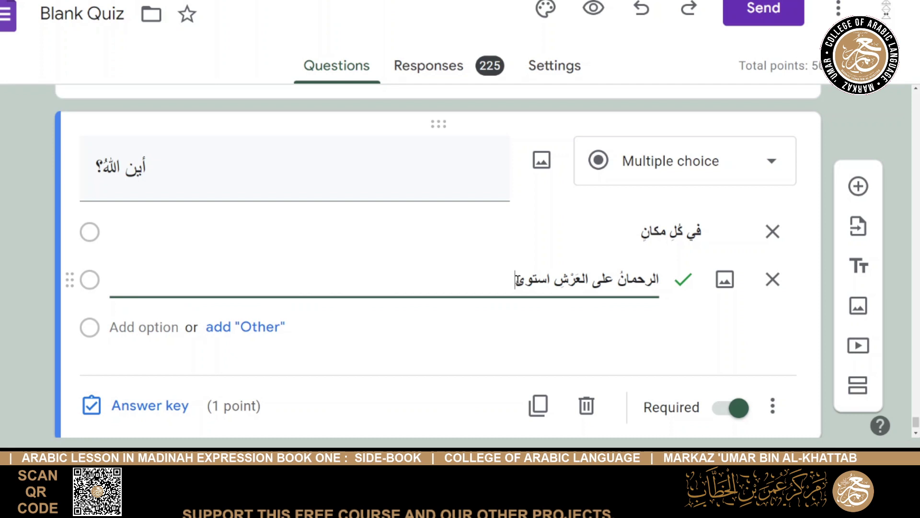
{"action": "mouse_move", "coordinate": [515, 279]}
{"action": "left_mouse_down"}
{"action": "mouse_move", "coordinate": [550, 279]}
{"action": "mouse_move", "coordinate": [518, 279]}
{"action": "left_mouse_up"}
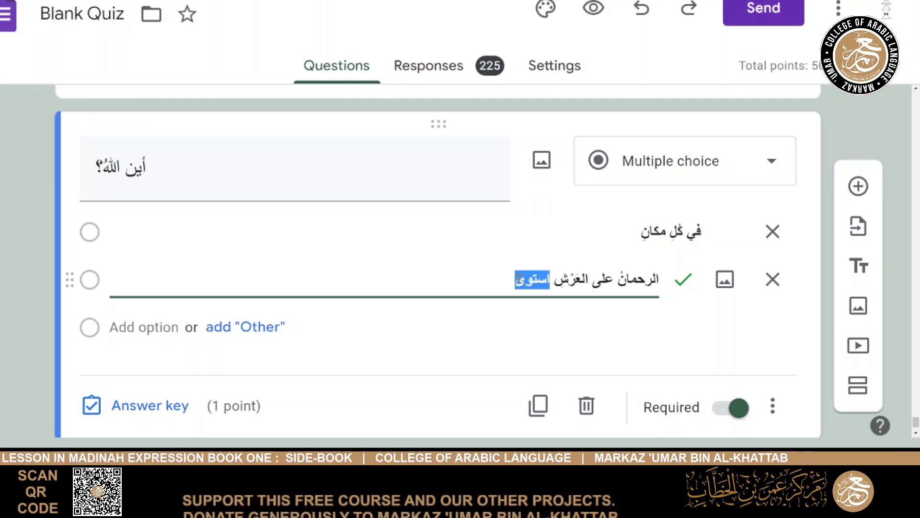
{"action": "left_click", "coordinate": [516, 280]}
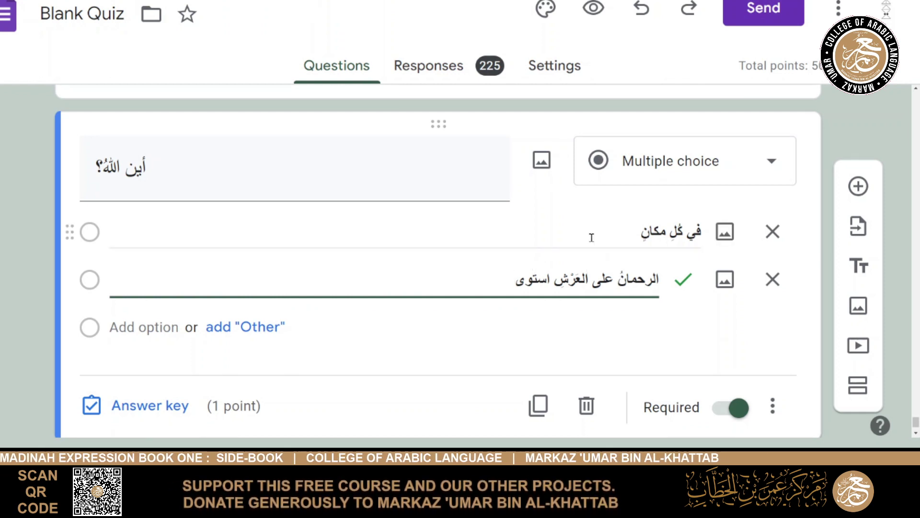
- Return from the final question to the start of the quiz and open the summary of its responses
{"action": "scroll", "coordinate": [592, 238], "scroll_direction": "down", "scroll_amount": 2}
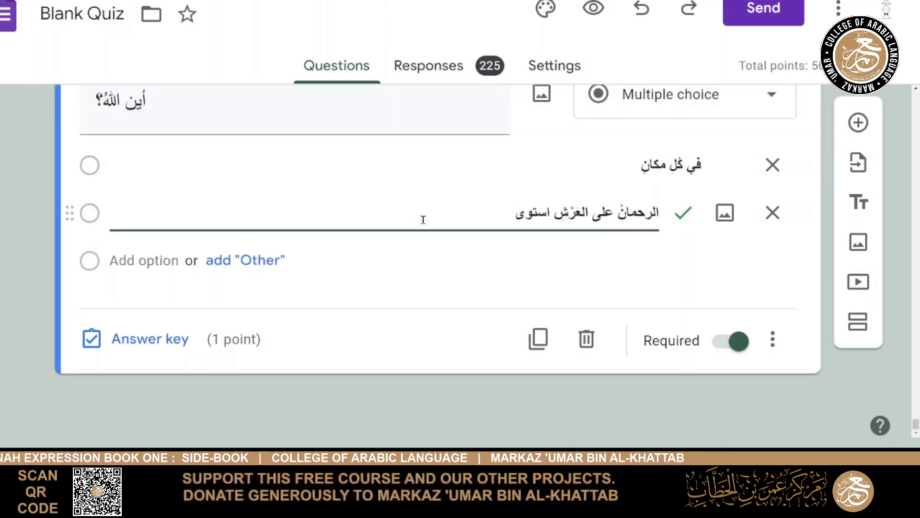
{"action": "scroll", "coordinate": [423, 219], "scroll_direction": "up", "scroll_amount": 15}
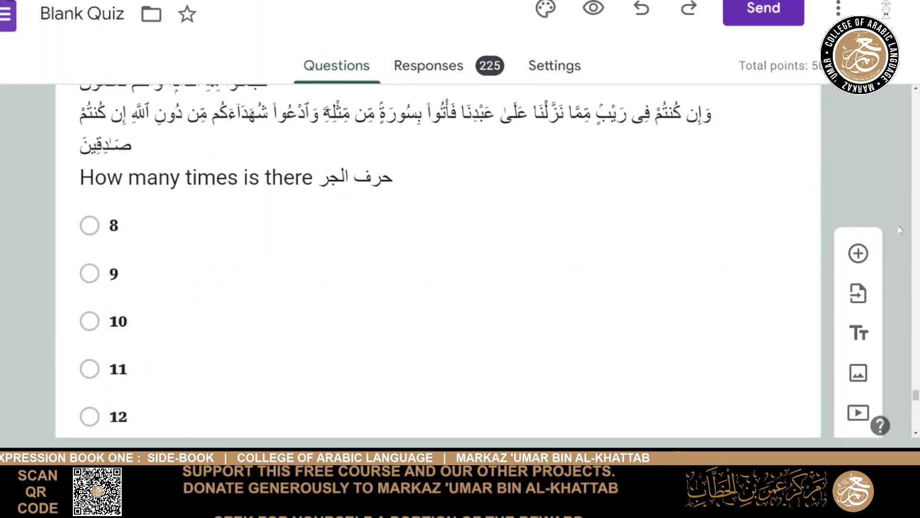
{"action": "scroll", "coordinate": [900, 230], "scroll_direction": "up", "scroll_amount": 10}
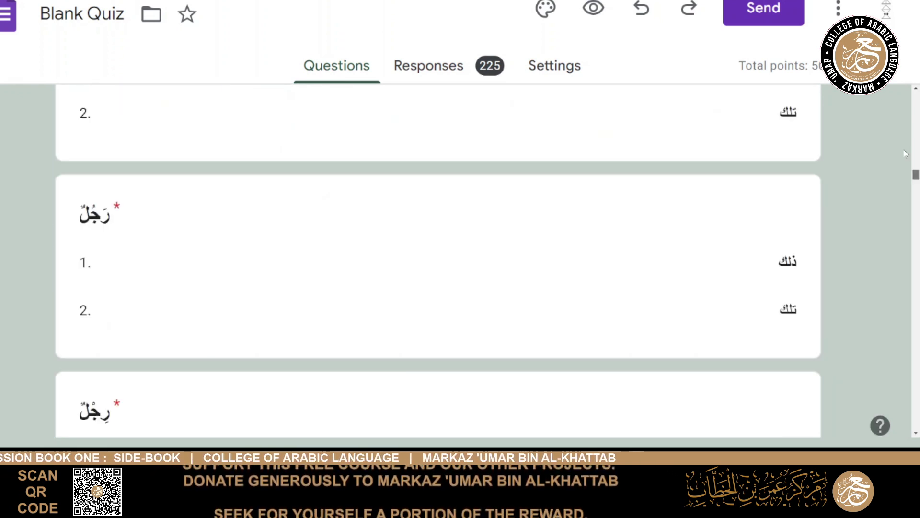
{"action": "scroll", "coordinate": [905, 154], "scroll_direction": "up", "scroll_amount": 10}
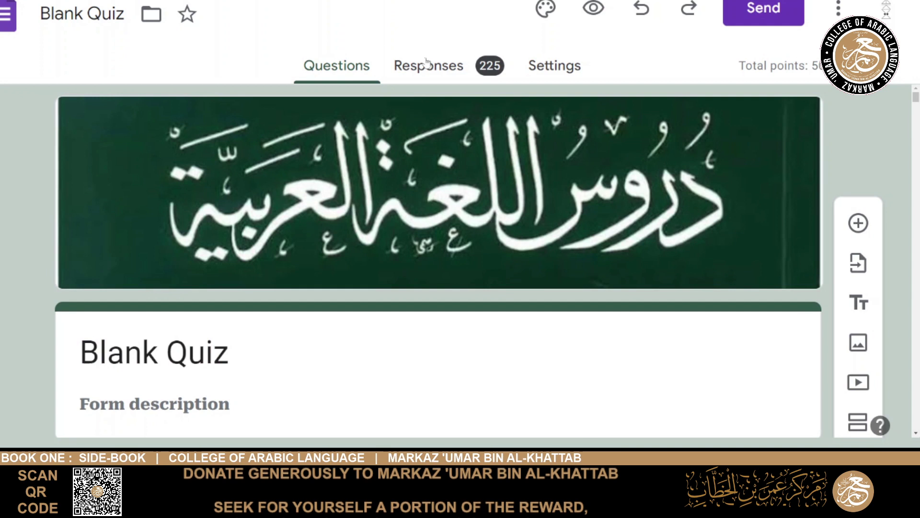
{"action": "left_click", "coordinate": [427, 64]}
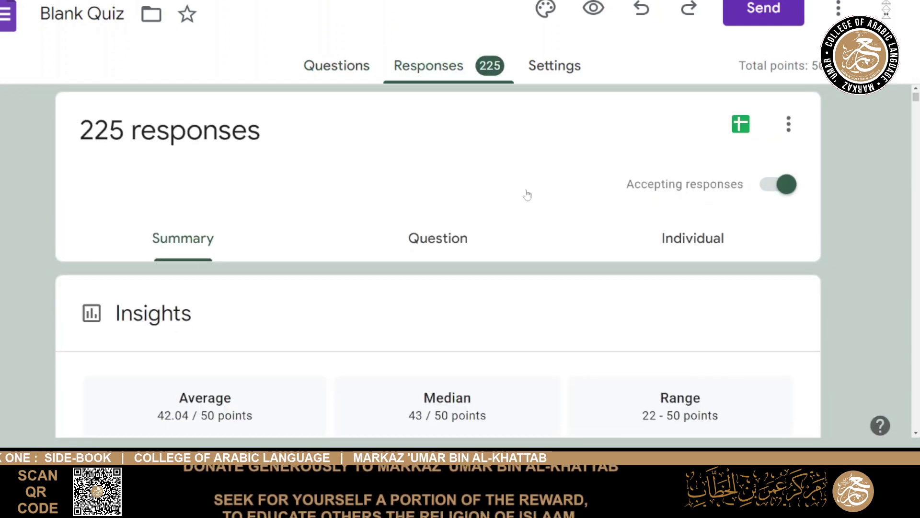
{"action": "scroll", "coordinate": [532, 195], "scroll_direction": "down", "scroll_amount": 4}
{"action": "scroll", "coordinate": [538, 196], "scroll_direction": "up", "scroll_amount": 4}
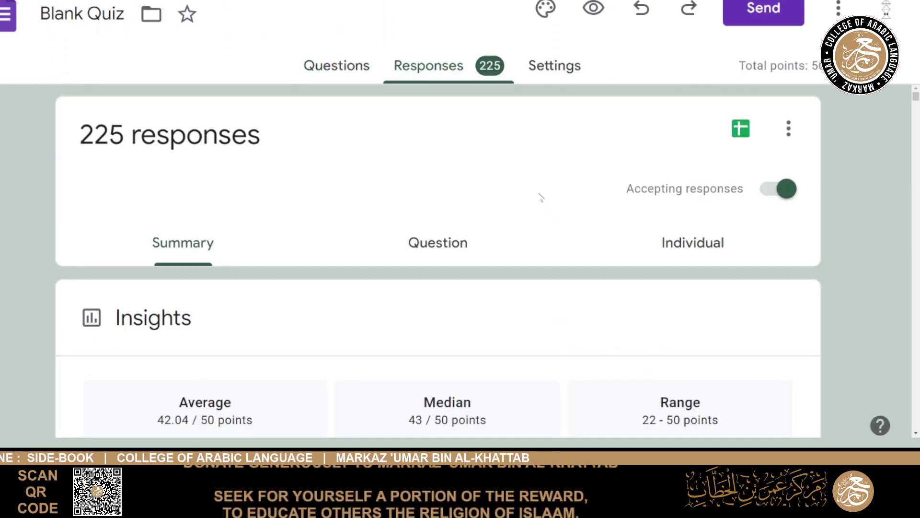
{"action": "left_click", "coordinate": [342, 67]}
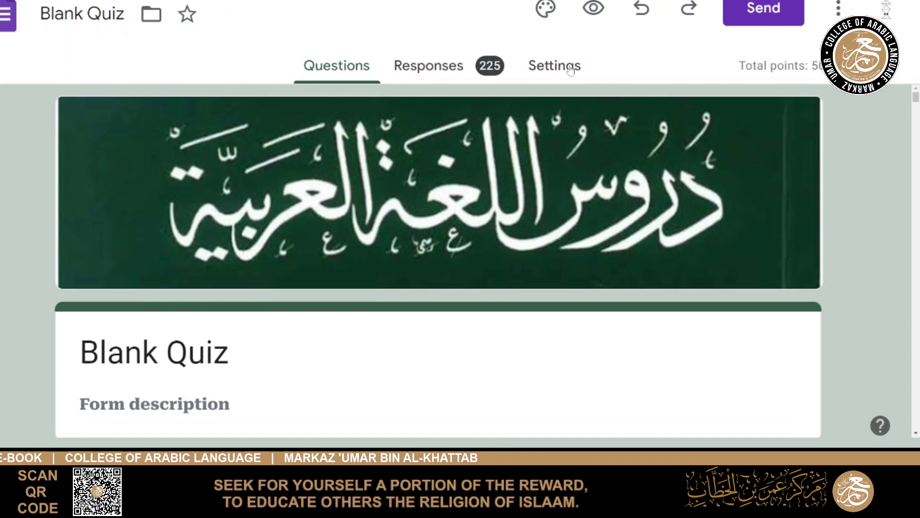
{"action": "left_click", "coordinate": [458, 69]}
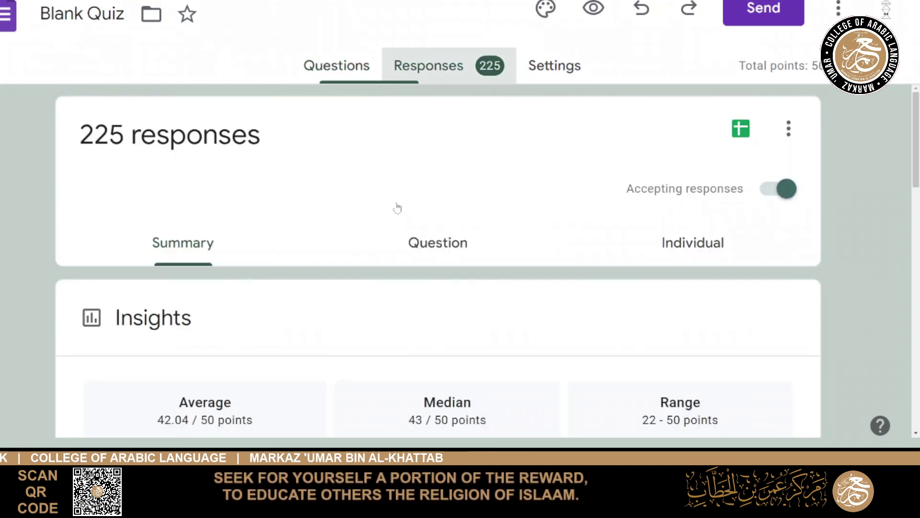
- Look through the response charts for matching pronouns to nouns, and go back to the chart for حمزةُ
{"action": "scroll", "coordinate": [397, 208], "scroll_direction": "down", "scroll_amount": 10}
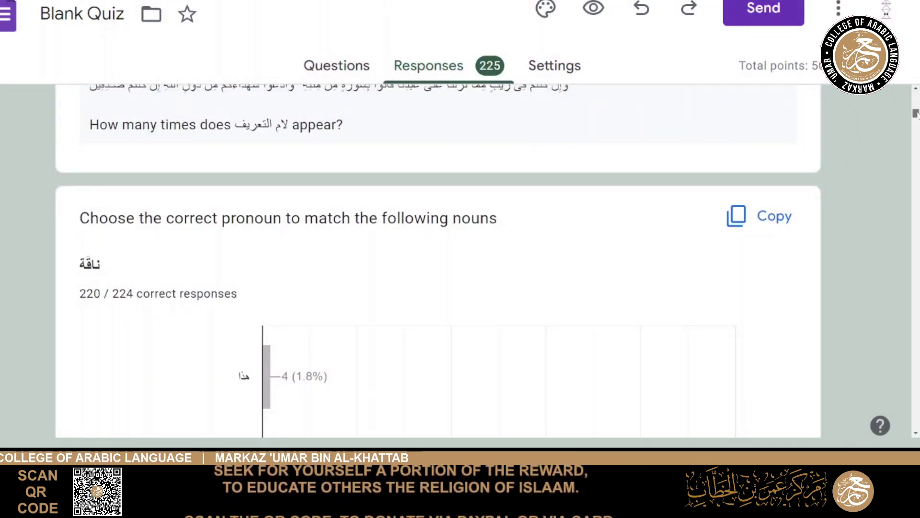
{"action": "scroll", "coordinate": [439, 259], "scroll_direction": "down", "scroll_amount": 15}
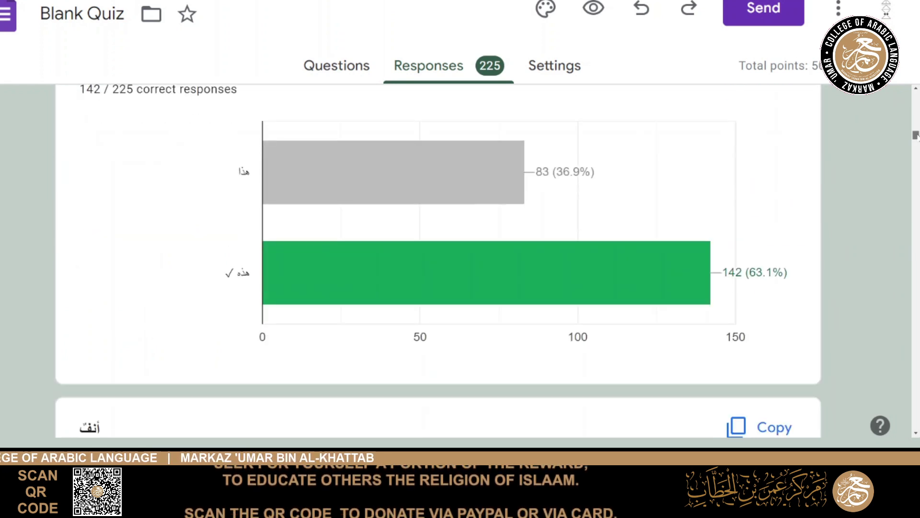
{"action": "scroll", "coordinate": [439, 258], "scroll_direction": "down", "scroll_amount": 10}
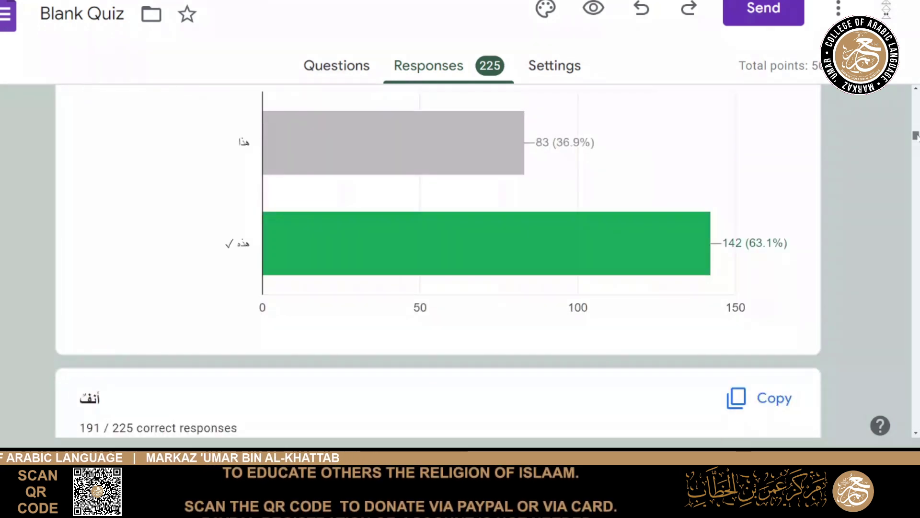
{"action": "scroll", "coordinate": [789, 129], "scroll_direction": "down", "scroll_amount": 1}
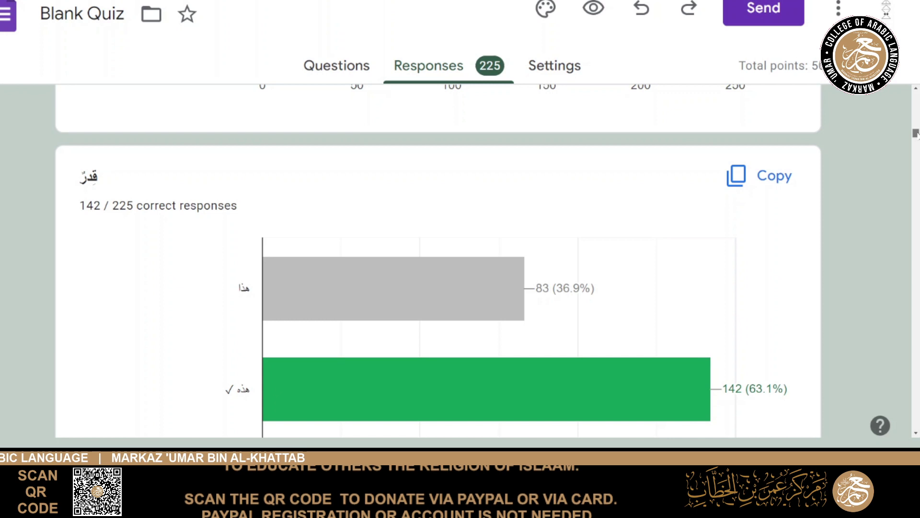
{"action": "scroll", "coordinate": [789, 129], "scroll_direction": "down", "scroll_amount": 1}
{"action": "scroll", "coordinate": [789, 130], "scroll_direction": "down", "scroll_amount": 15}
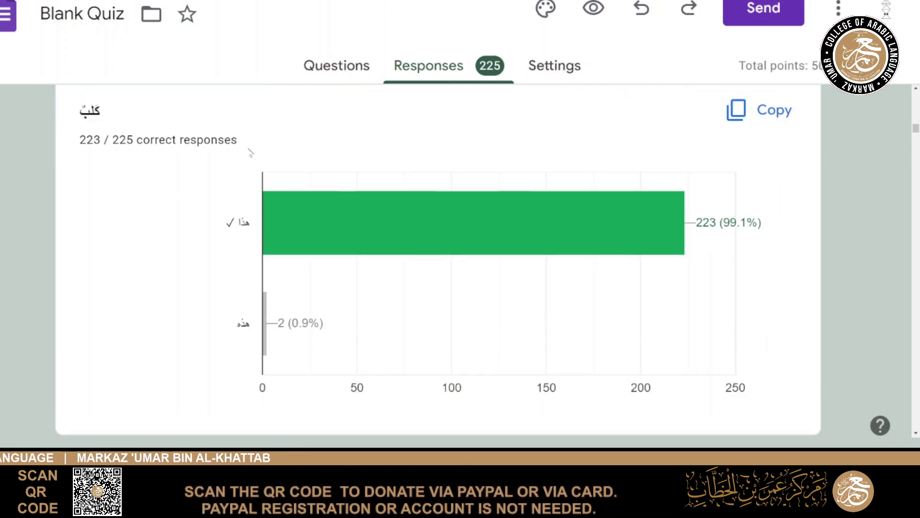
{"action": "scroll", "coordinate": [250, 159], "scroll_direction": "up", "scroll_amount": 3}
{"action": "scroll", "coordinate": [249, 160], "scroll_direction": "down", "scroll_amount": 3}
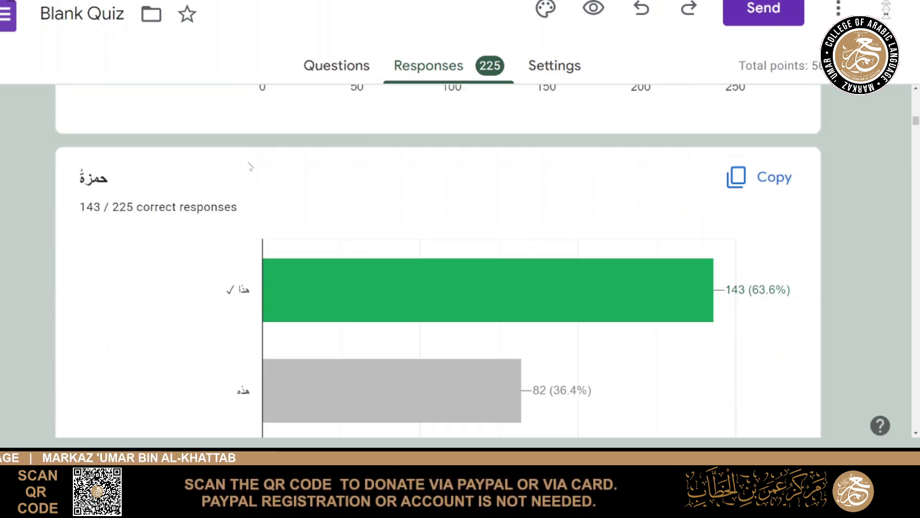
- Examine how the answers to حمزةُ split between هذا and هذه, and briefly highlight the word حمزةُ
{"action": "mouse_move", "coordinate": [517, 367]}
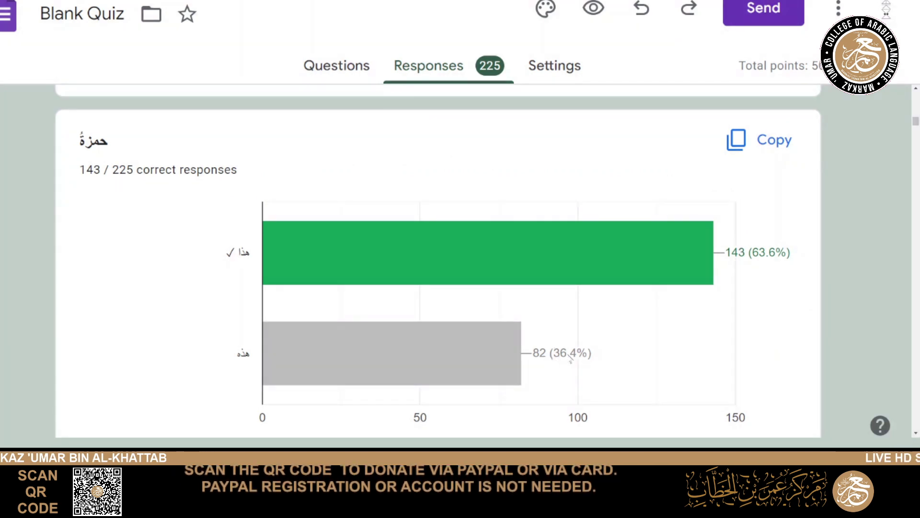
{"action": "mouse_move", "coordinate": [376, 366]}
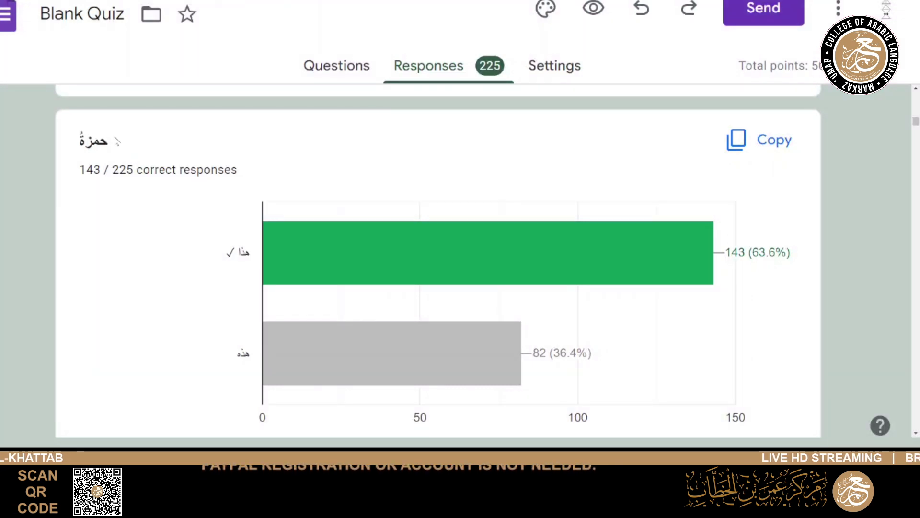
{"action": "left_click_drag", "start_coordinate": [107, 143], "coordinate": [79, 142]}
{"action": "left_click", "coordinate": [167, 137]}
{"action": "scroll", "coordinate": [319, 194], "scroll_direction": "down", "scroll_amount": 1}
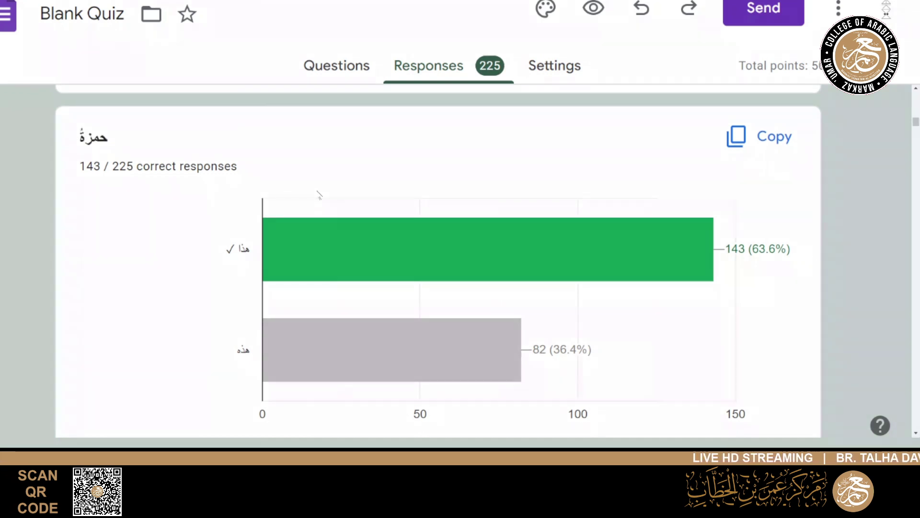
- Go to the response chart for قِدرٌ, briefly highlight the word, and check the count for the correct answer هذه
{"action": "scroll", "coordinate": [319, 194], "scroll_direction": "down", "scroll_amount": 15}
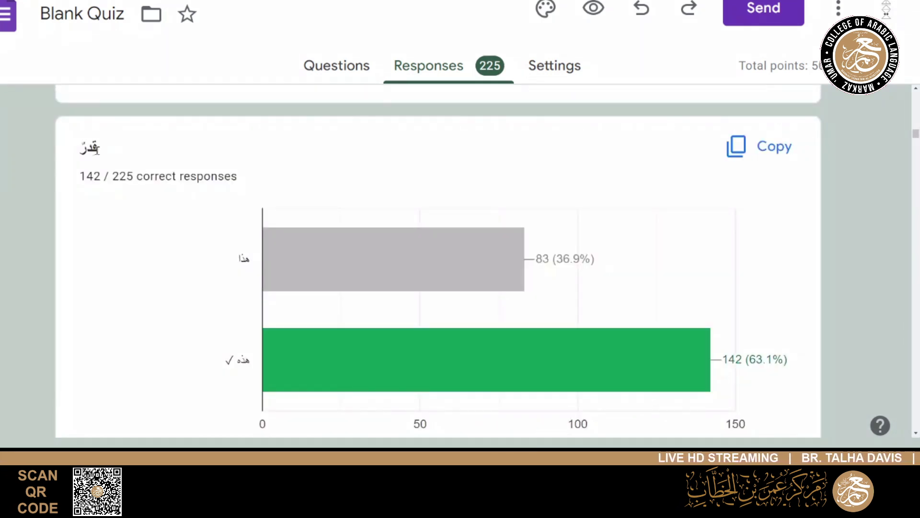
{"action": "left_click_drag", "start_coordinate": [98, 150], "coordinate": [79, 149]}
{"action": "left_click", "coordinate": [126, 137]}
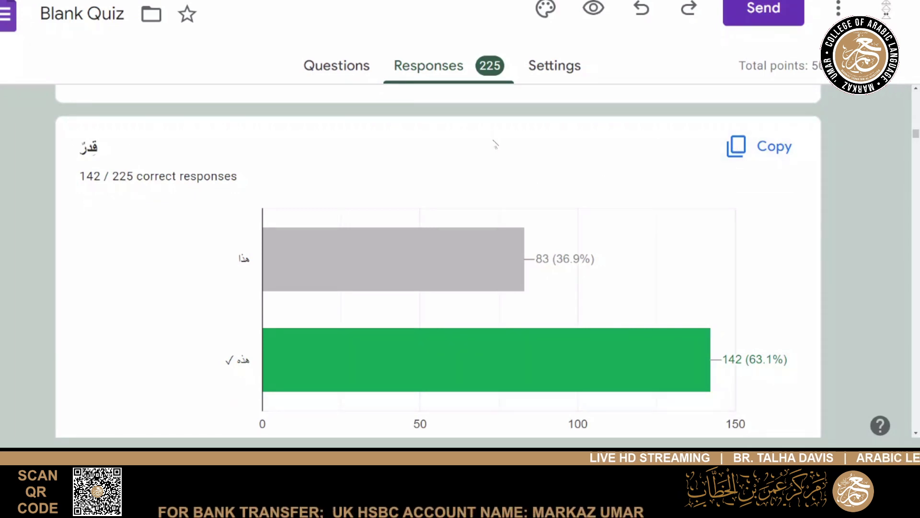
{"action": "scroll", "coordinate": [494, 143], "scroll_direction": "down", "scroll_amount": 4}
{"action": "scroll", "coordinate": [506, 157], "scroll_direction": "up", "scroll_amount": 1}
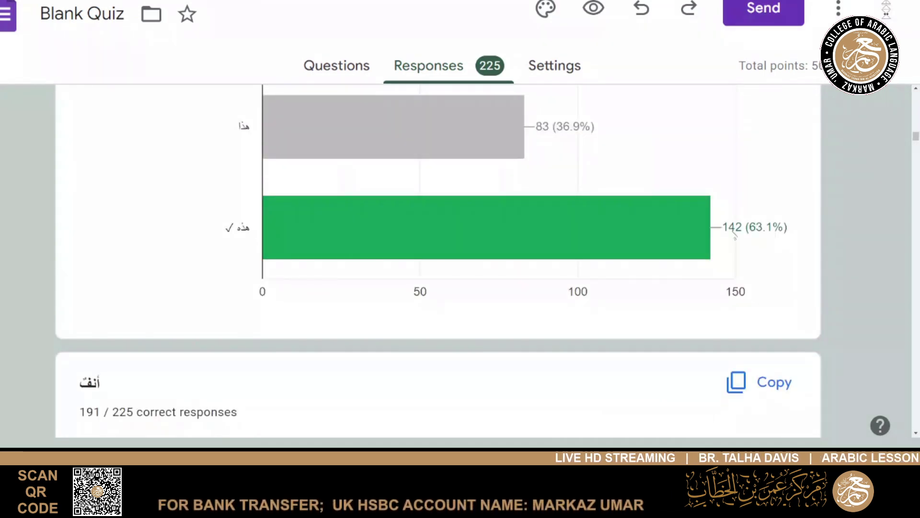
{"action": "mouse_move", "coordinate": [591, 206]}
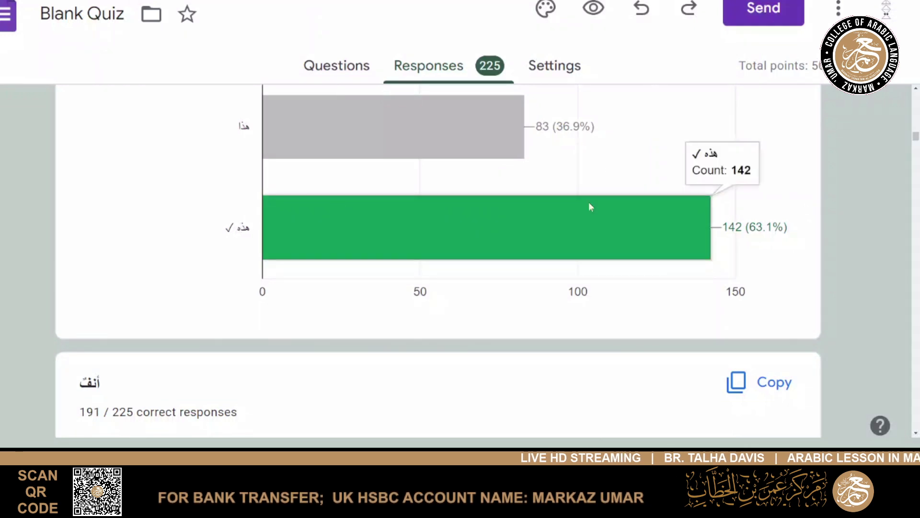
- Examine the response charts for أنفٌ and يدٌ, and continue on to the chart for سَمَكٌ
{"action": "scroll", "coordinate": [591, 206], "scroll_direction": "down", "scroll_amount": 5}
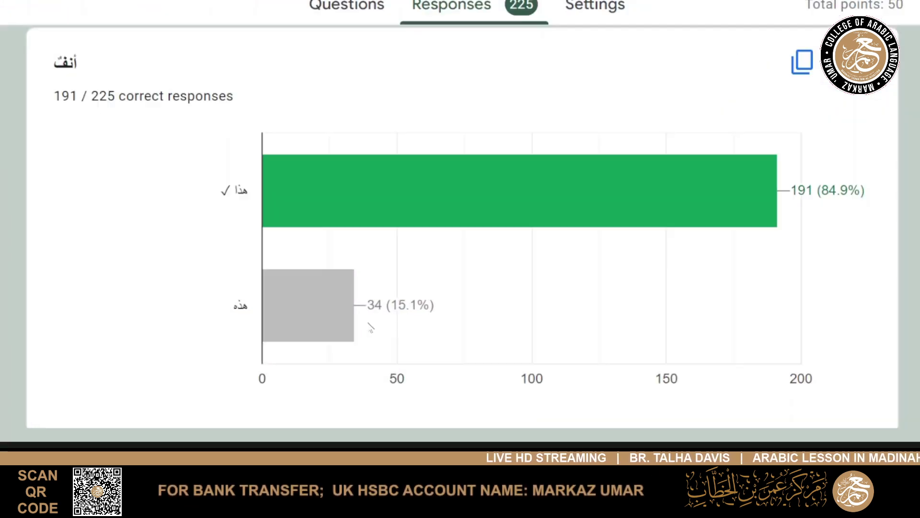
{"action": "scroll", "coordinate": [370, 328], "scroll_direction": "down", "scroll_amount": 6}
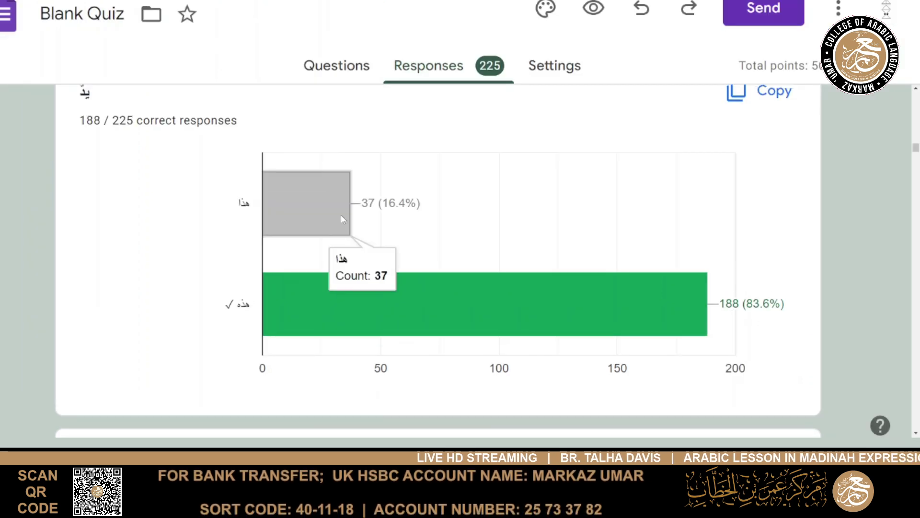
{"action": "scroll", "coordinate": [339, 257], "scroll_direction": "up", "scroll_amount": 1}
{"action": "scroll", "coordinate": [339, 257], "scroll_direction": "down", "scroll_amount": 10}
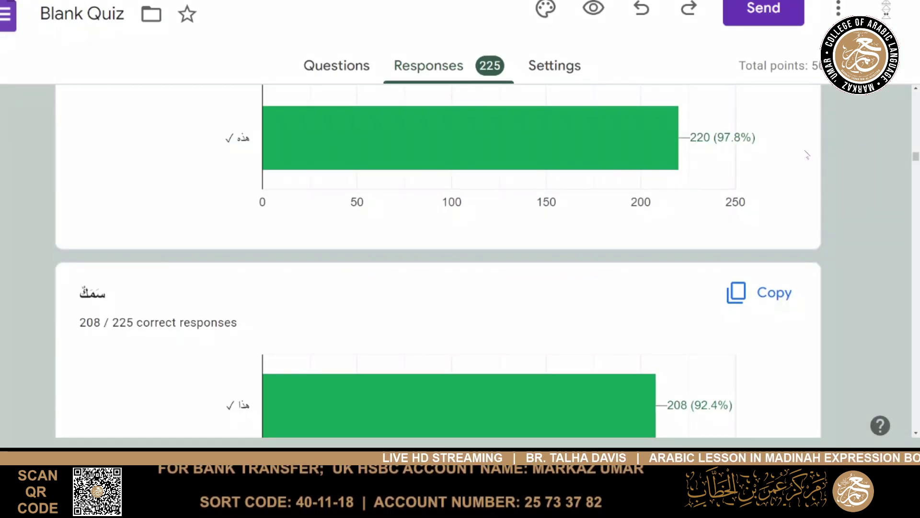